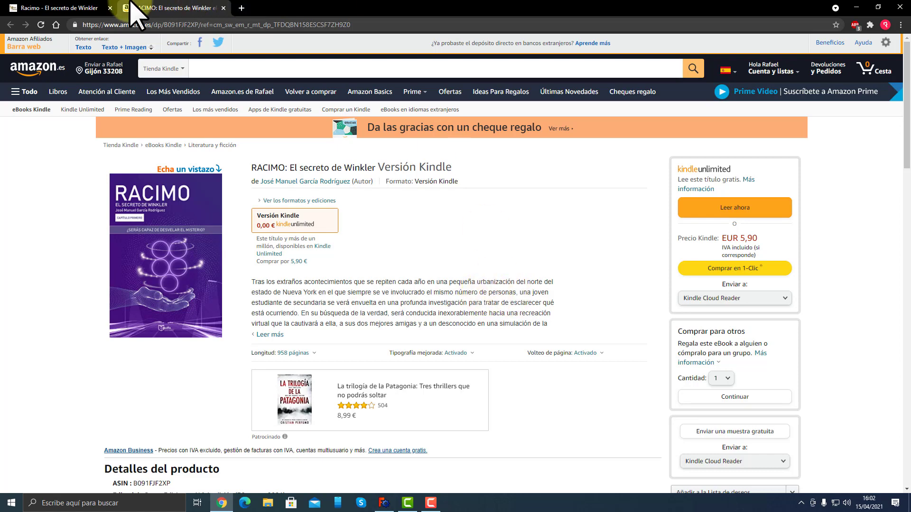
Step: Look over the book's product pages on the Apuleyo Ediciones and Amazon sites
left_click(66, 9)
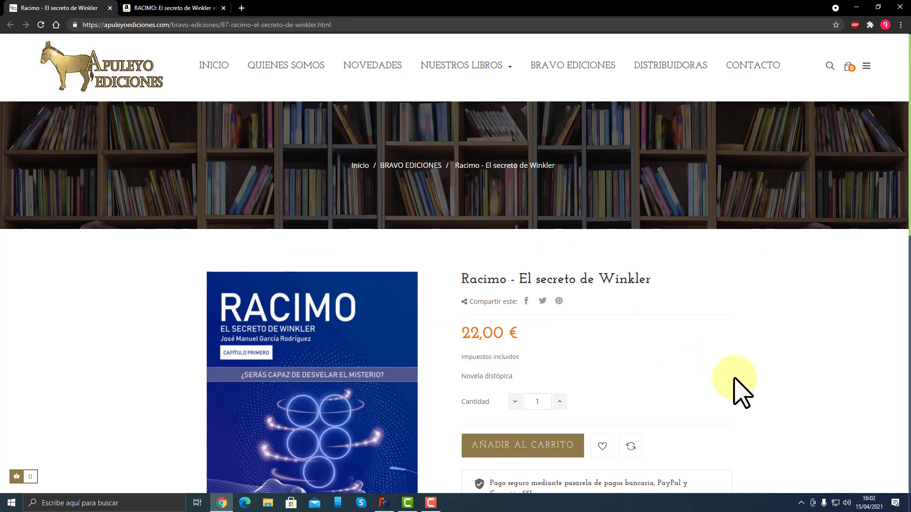
scroll(741, 393, "down", 6)
scroll(741, 393, "up", 6)
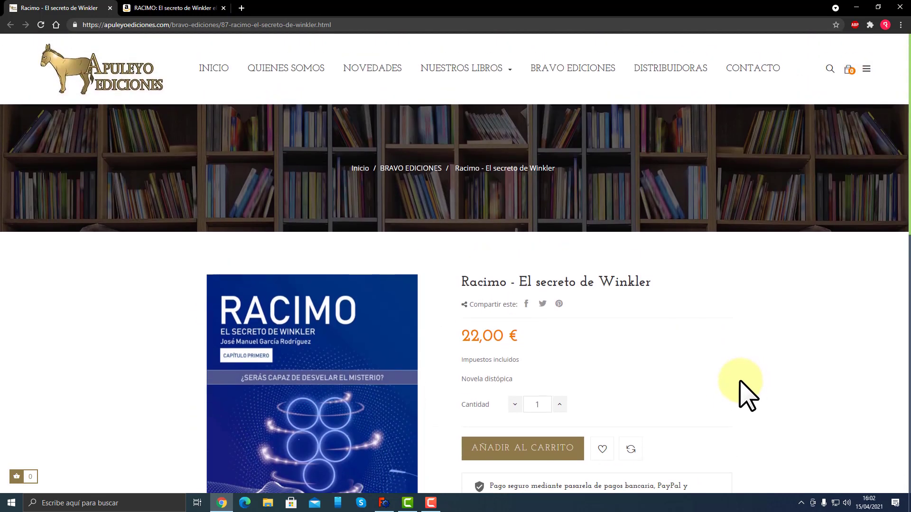
left_click(209, 9)
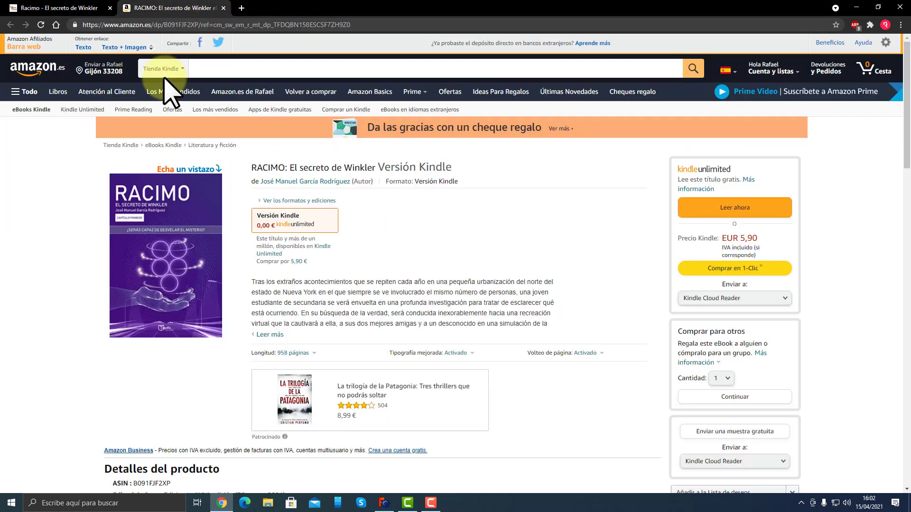
Step: Close the browser, create a new document in FreeCAD and start a sketch on the XY plane
left_click(901, 8)
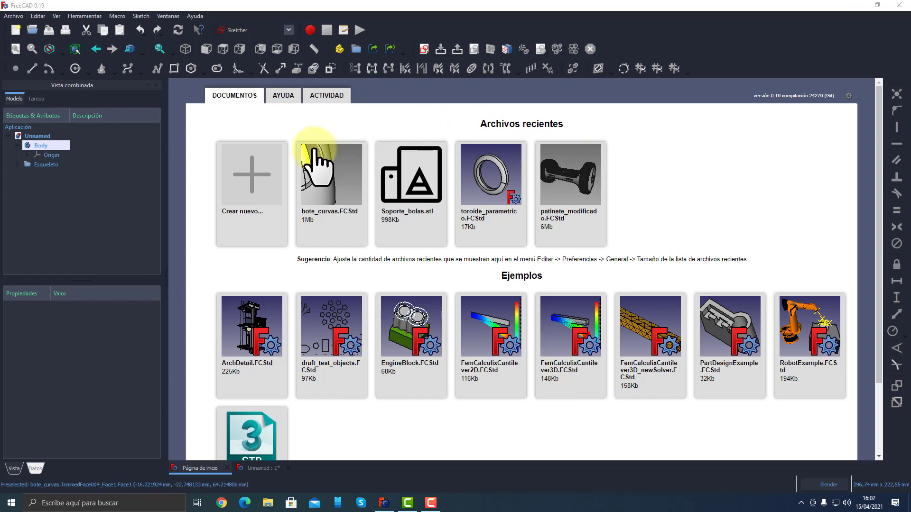
left_click(257, 199)
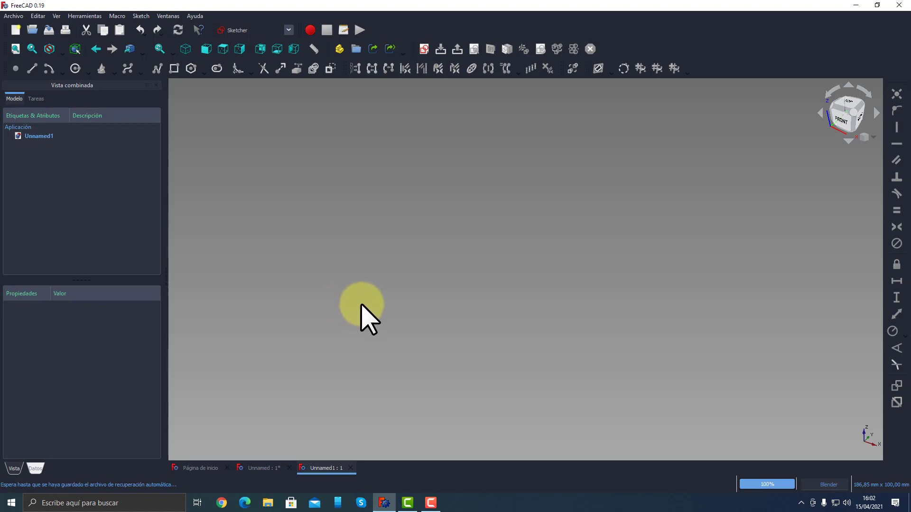
left_click(424, 49)
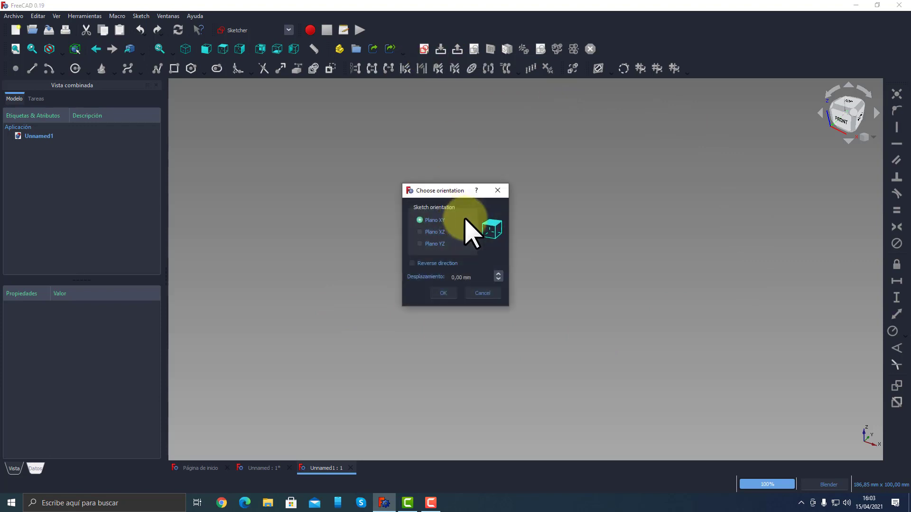
left_click(443, 294)
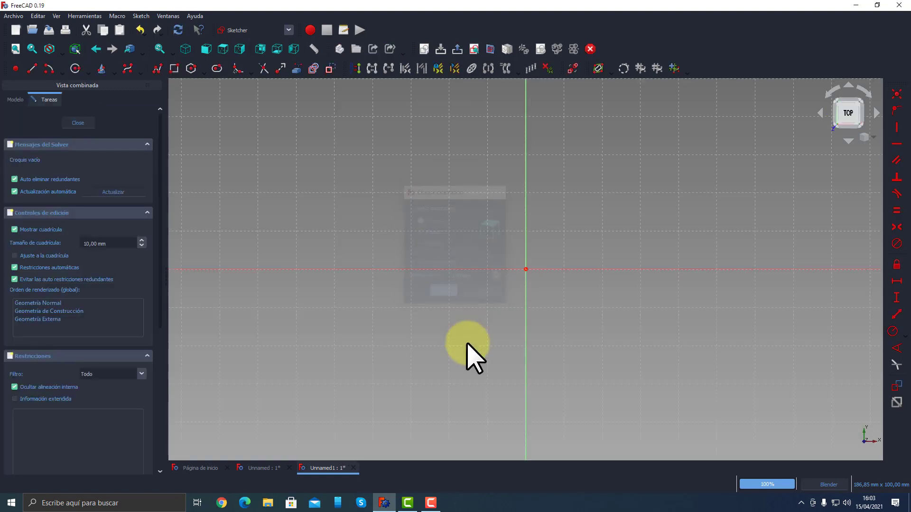
Step: Sketch a rectangle about 52.7 by 36.1 mm with its lower-left corner at the origin
left_click(174, 68)
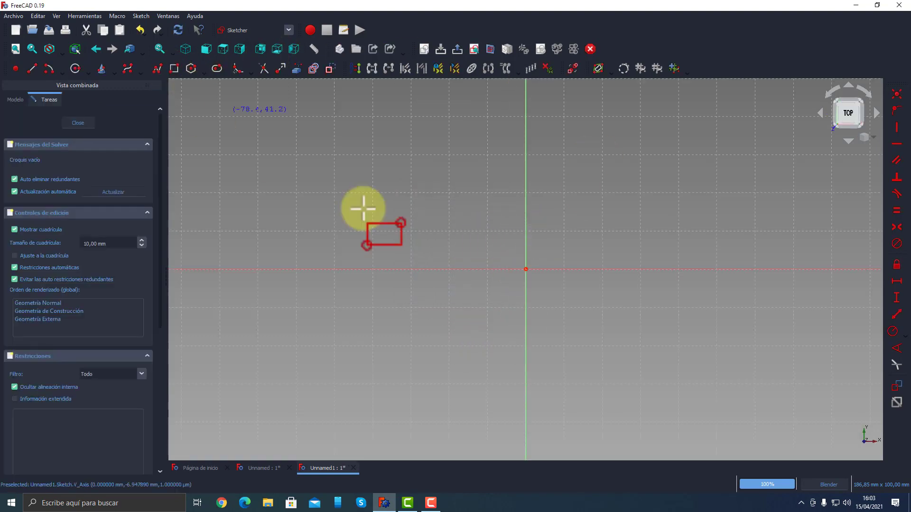
left_click(526, 270)
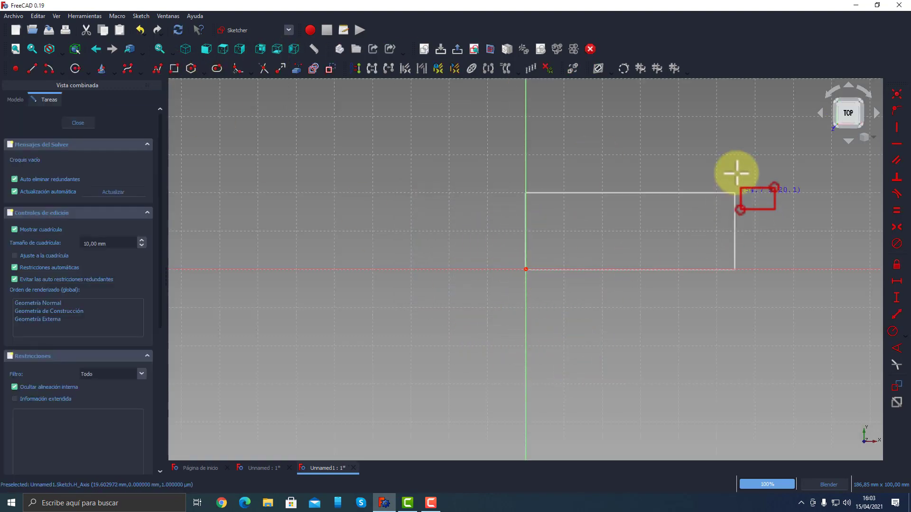
left_click(726, 131)
middle_click(622, 204)
right_click(522, 261)
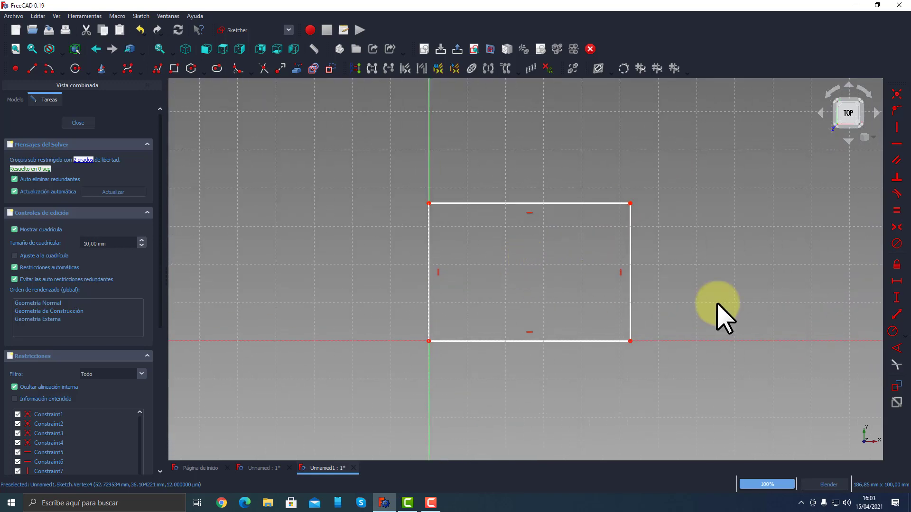
Step: Constrain the length of the rectangle's upper edge to 50 mm
left_click(897, 281)
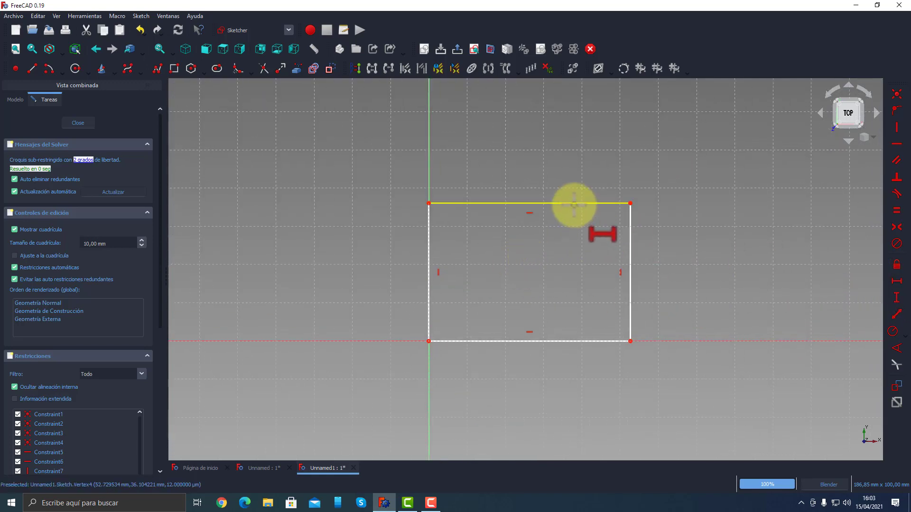
left_click(573, 203)
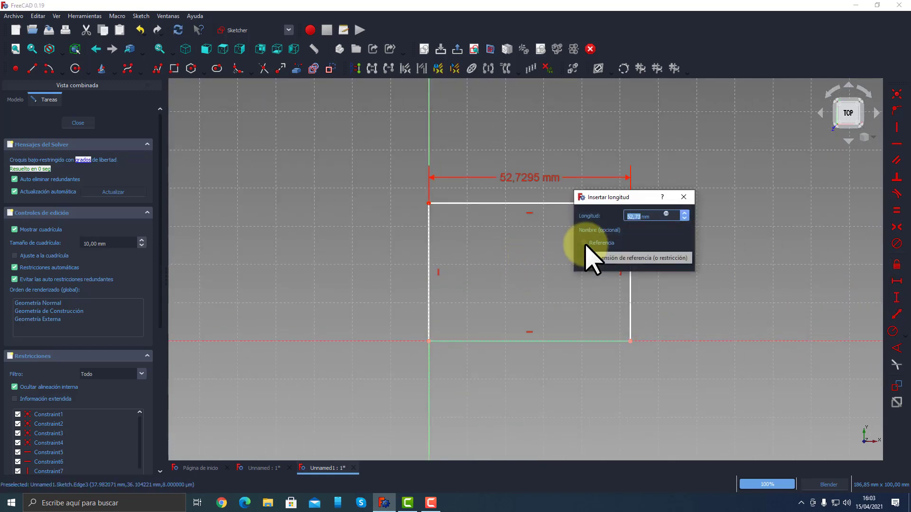
key("Return")
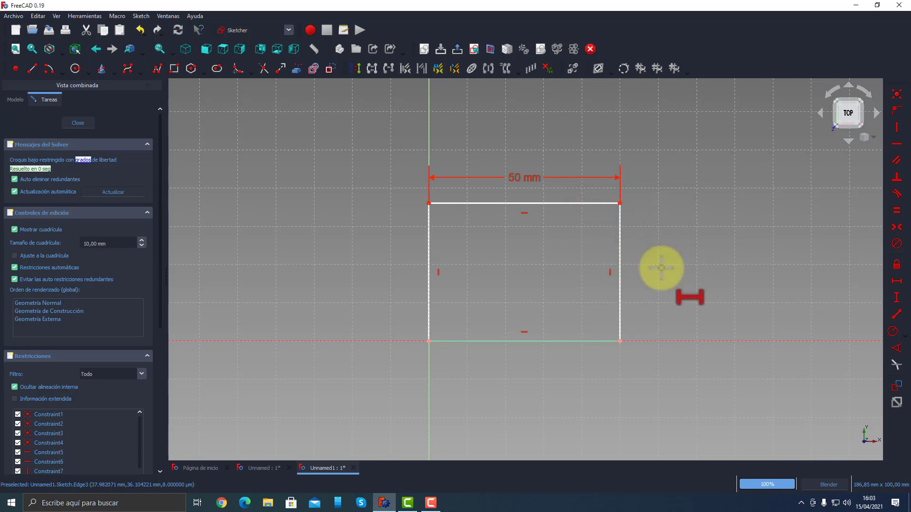
Step: Constrain the rectangle's height to 35 mm and place the dimension outside its right edge
left_click(897, 298)
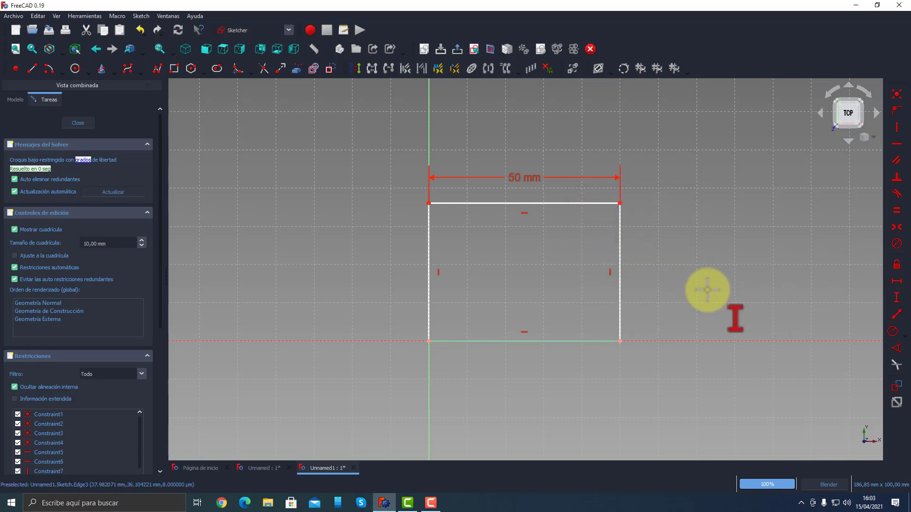
left_click(620, 301)
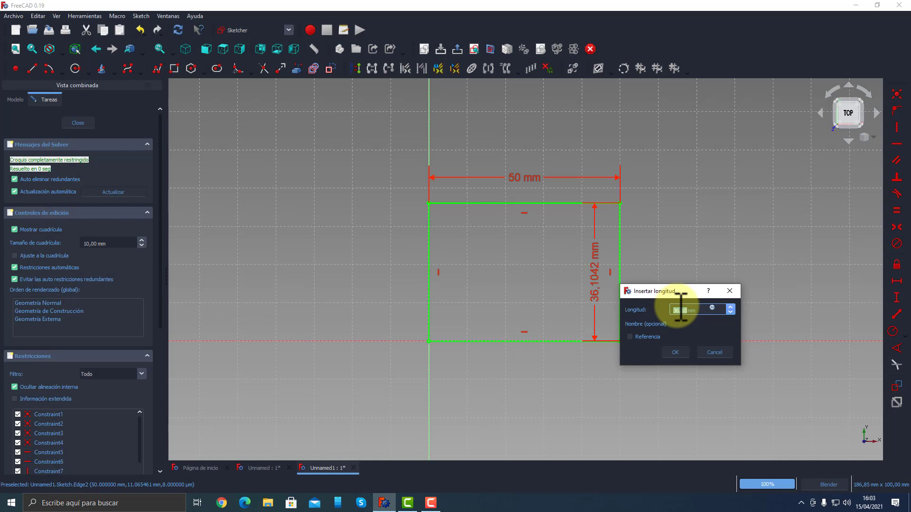
key("Return")
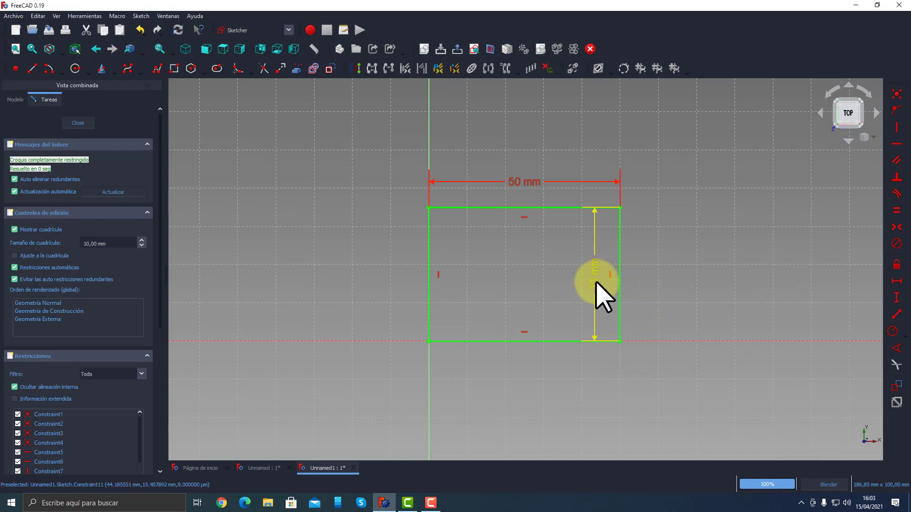
left_click_drag(602, 298, 680, 283)
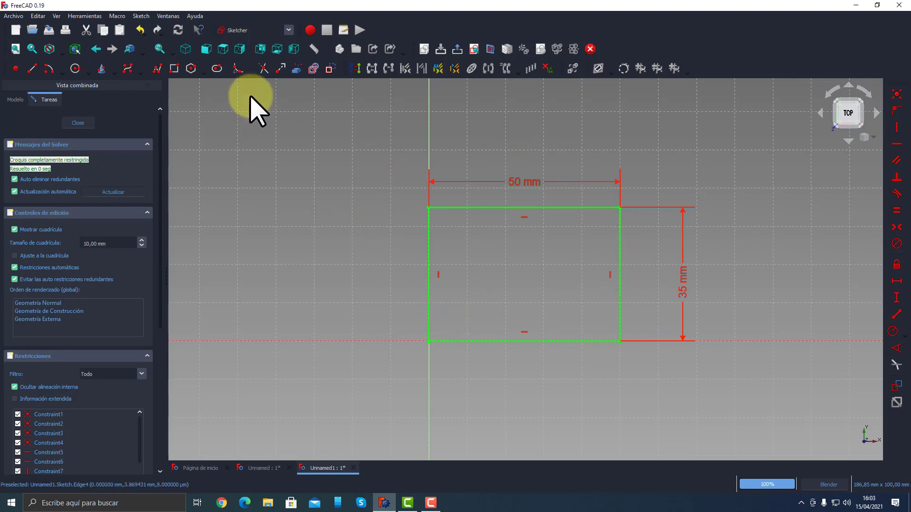
Step: Try a plain sketch fillet on the rectangle's upper-right corner, and undo it
left_click(237, 69)
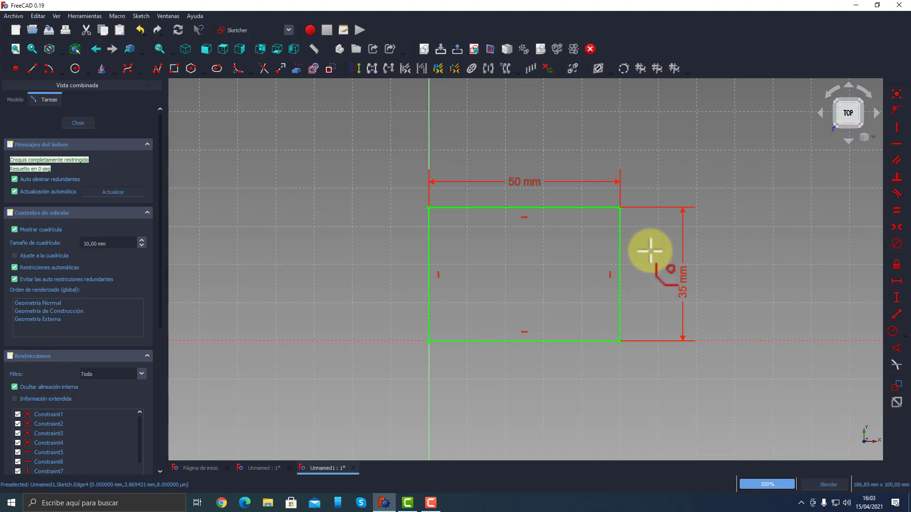
left_click(619, 208)
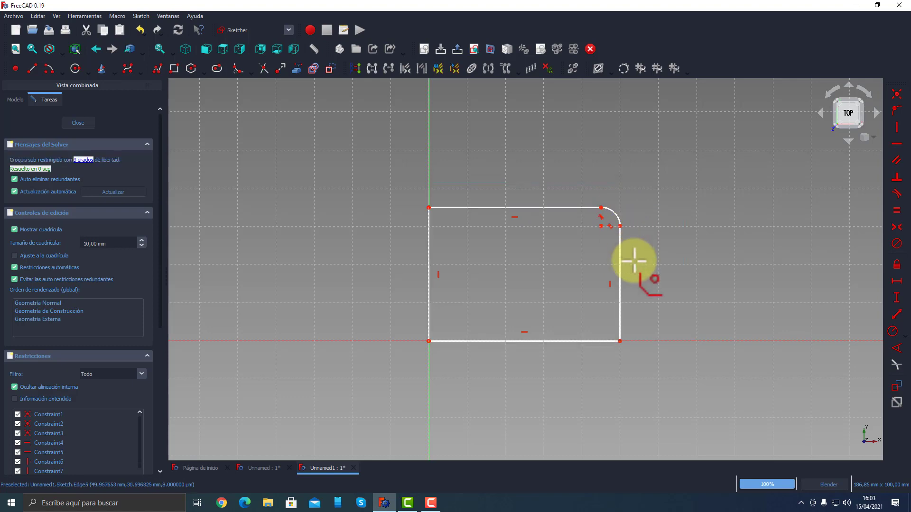
right_click(692, 274)
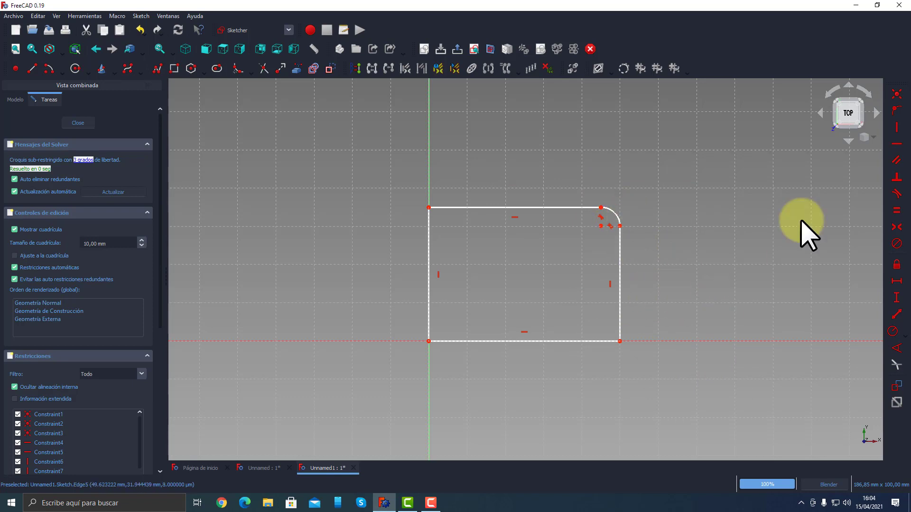
left_click(142, 33)
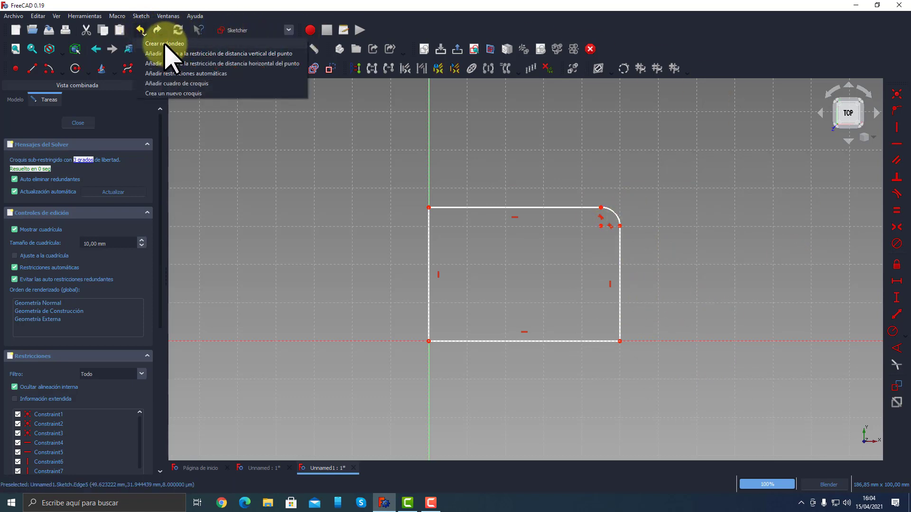
left_click(164, 44)
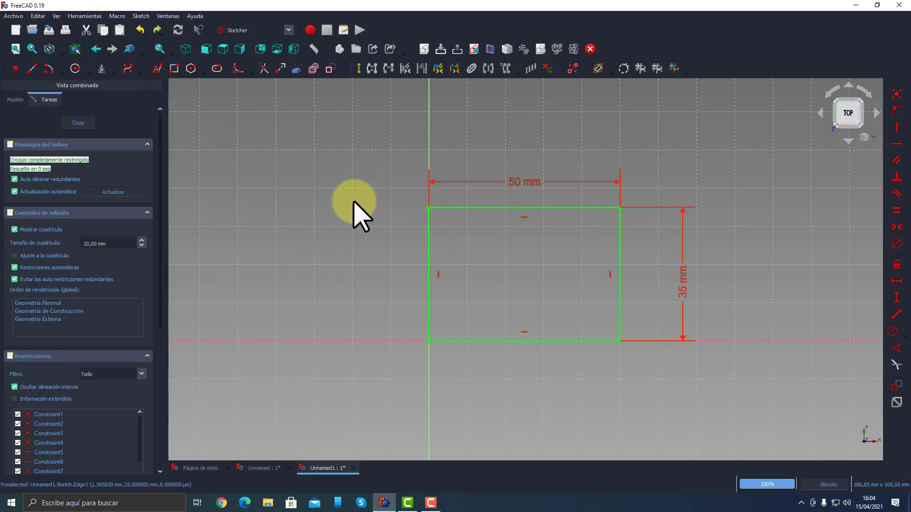
Step: Round the rectangle's upper-right corner with the constraint-preserving sketch fillet
left_click(251, 72)
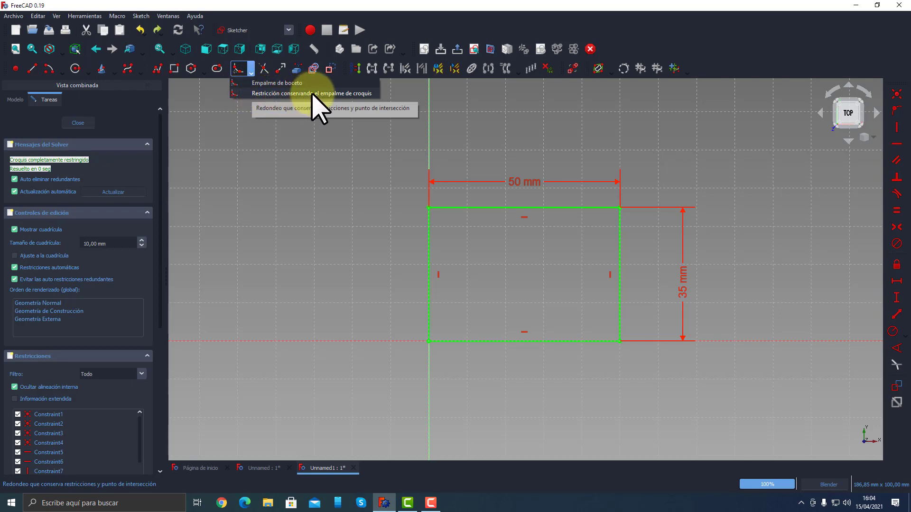
left_click(355, 93)
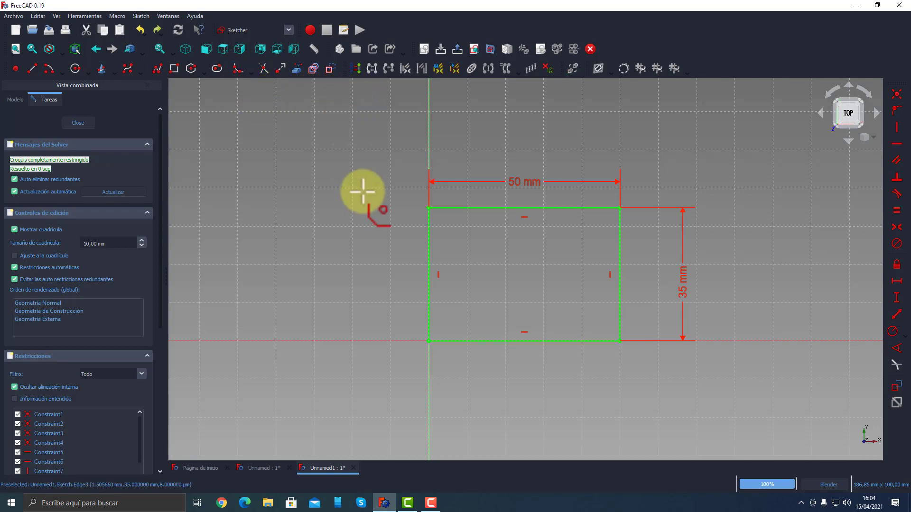
left_click(620, 208)
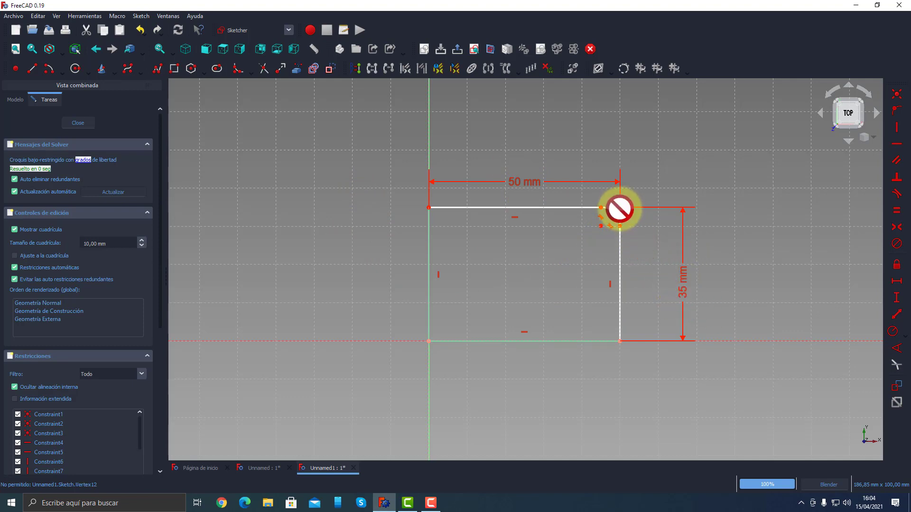
right_click(757, 309)
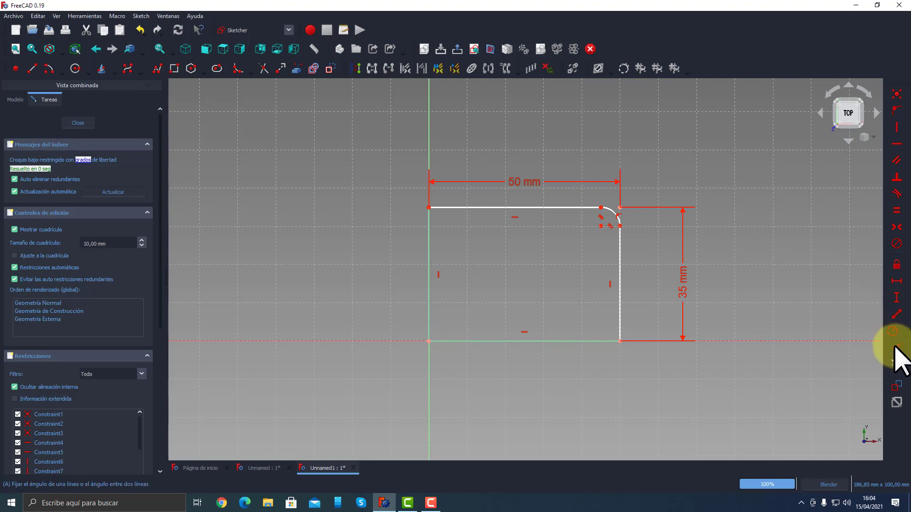
Step: Constrain the radius of the upper-right fillet to 5 mm
left_click(897, 331)
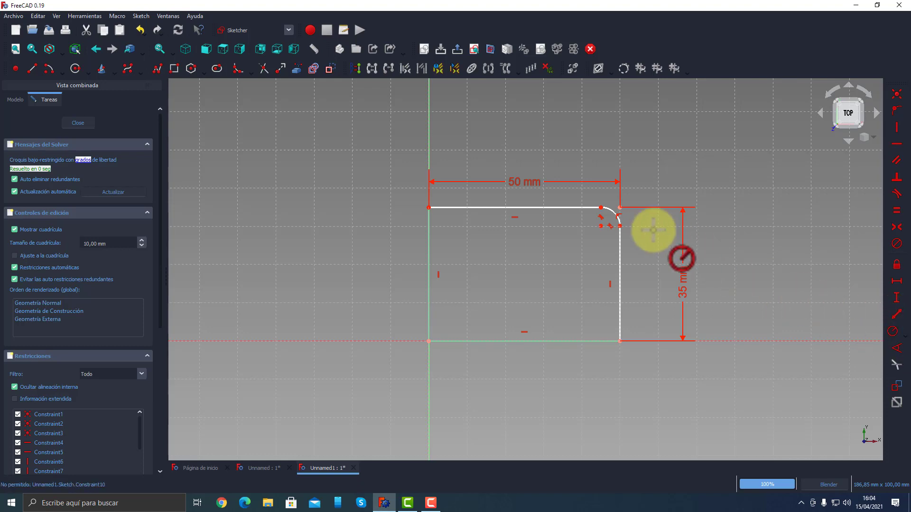
left_click(614, 211)
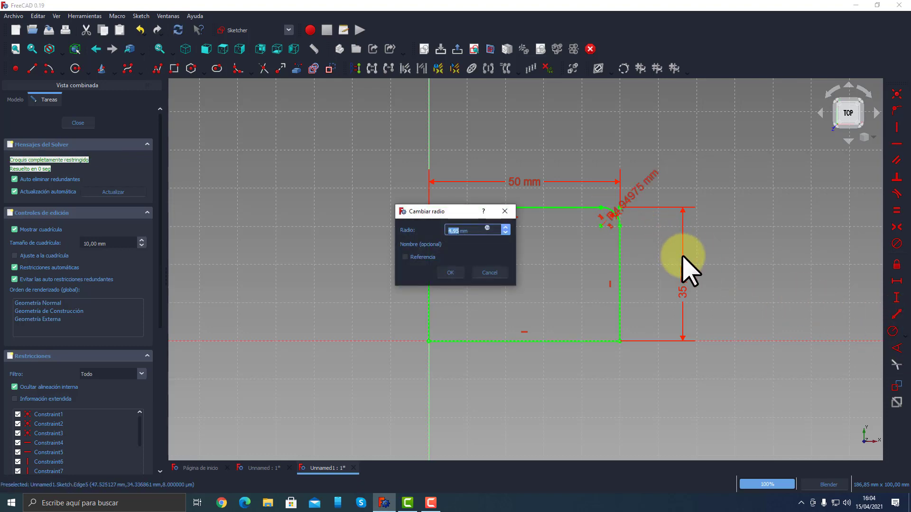
type("5")
key("Return")
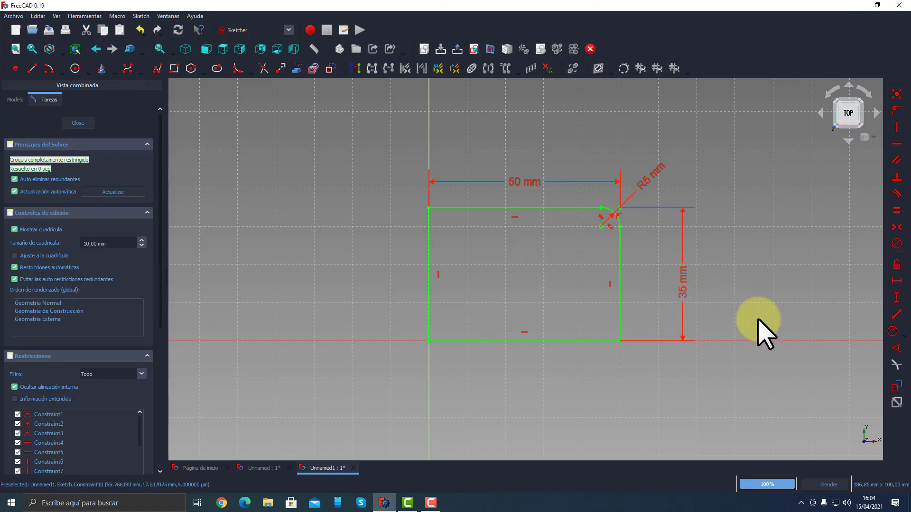
Step: Round the rectangle's lower-left corner at the origin with the constraint-preserving fillet, and stretch its arc to a larger radius
left_click(240, 69)
left_click(251, 72)
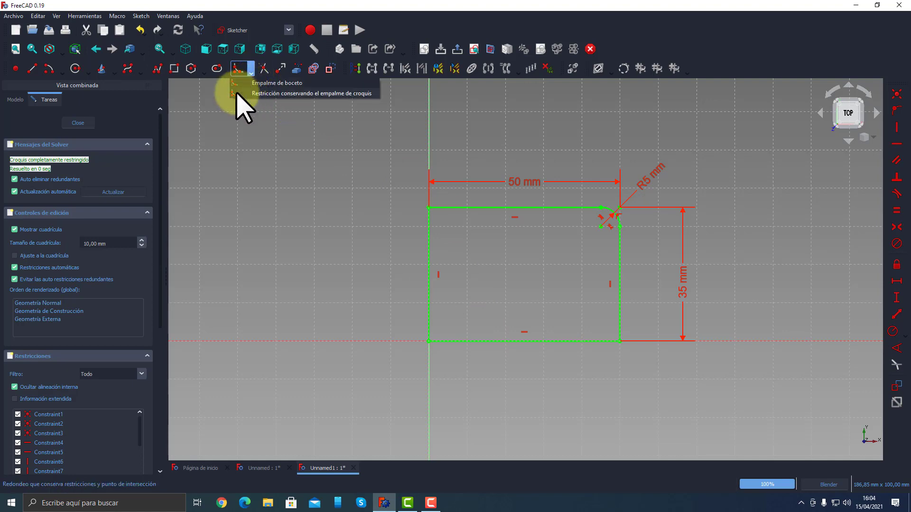
left_click(237, 92)
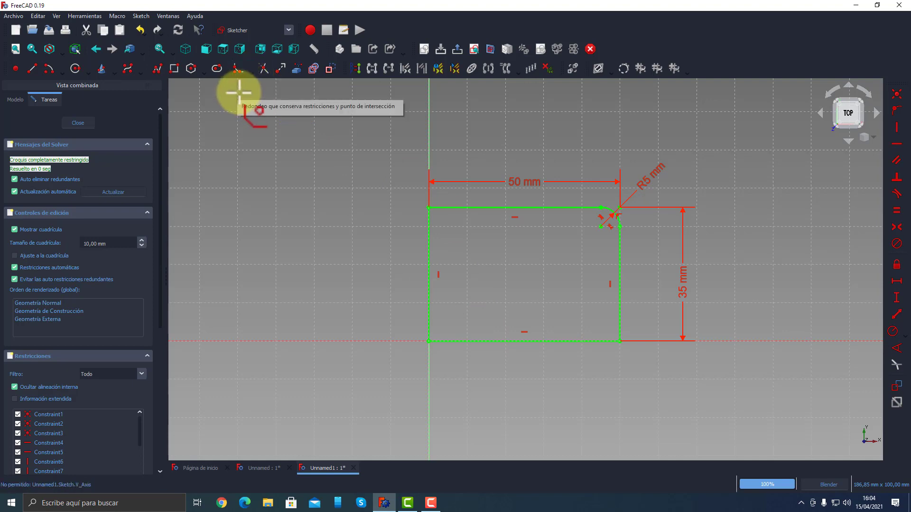
right_click(429, 341)
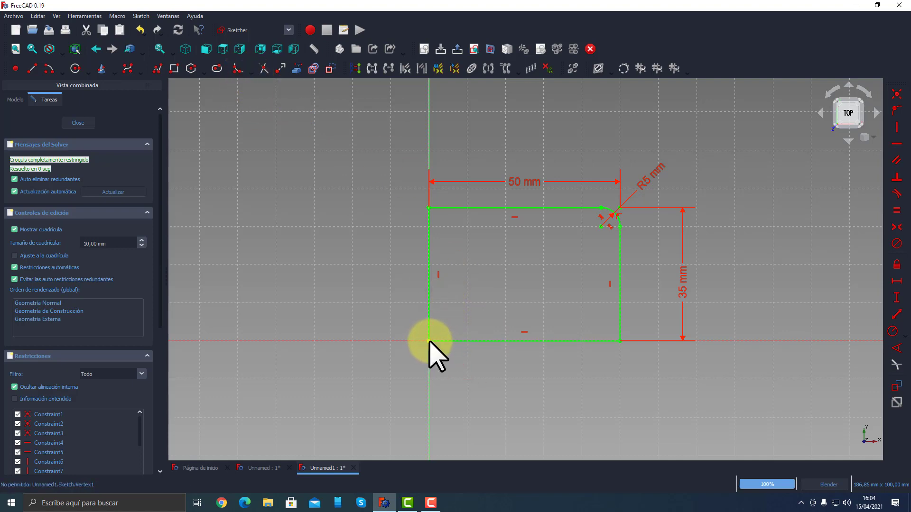
left_click(237, 71)
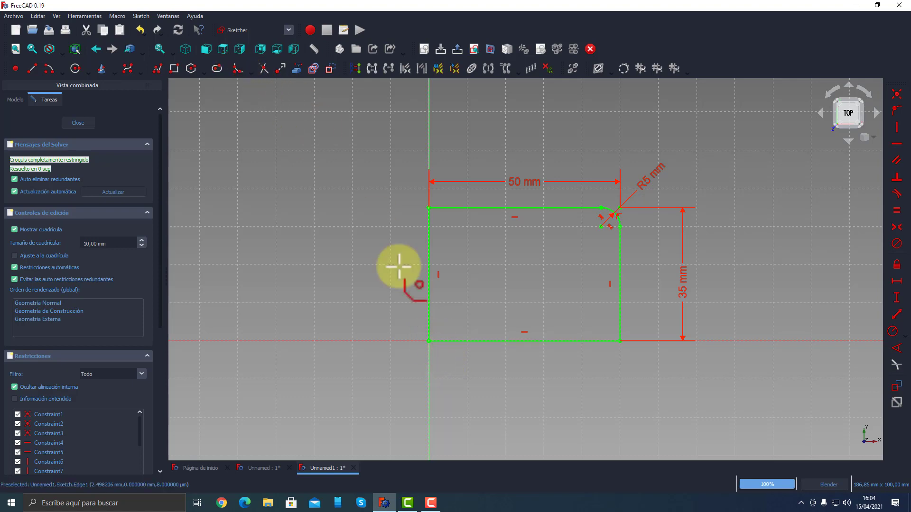
left_click(429, 333)
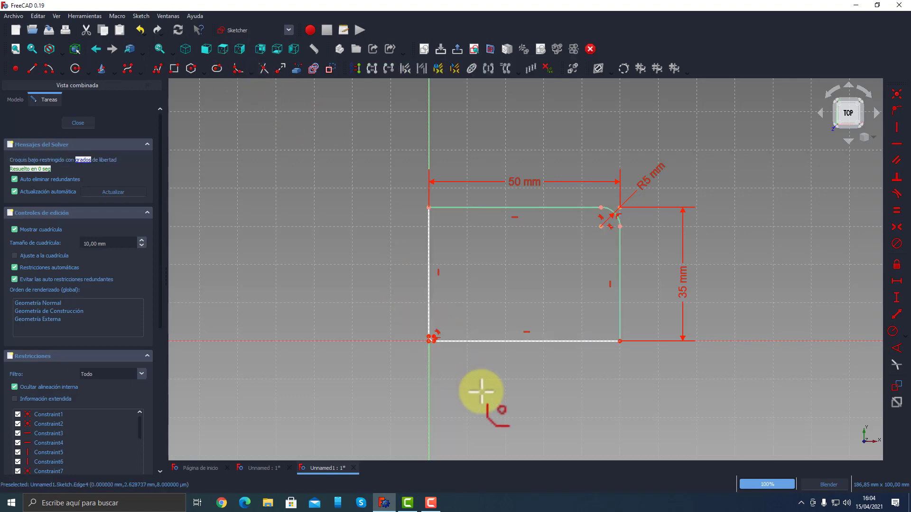
left_click(430, 337)
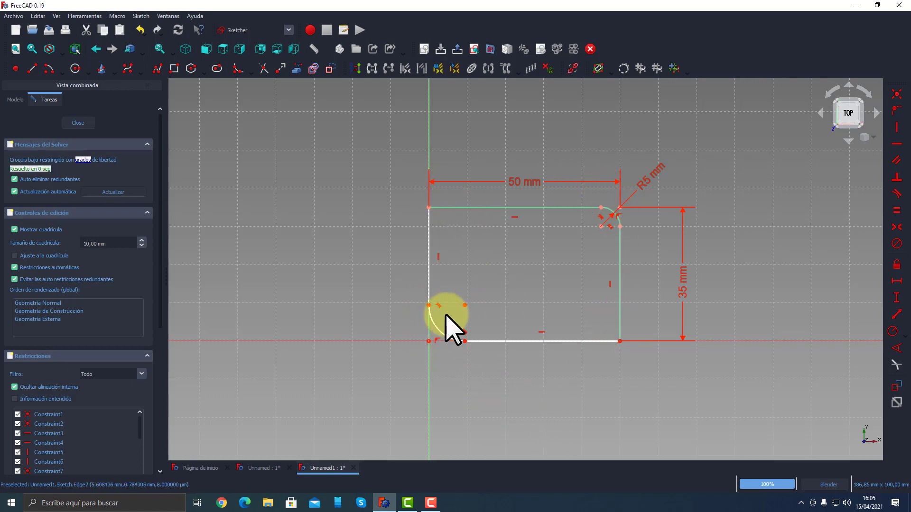
Step: Round the rectangle's upper-left corner with the constraint-preserving sketch fillet, and stretch its arc to a larger radius
left_click(239, 69)
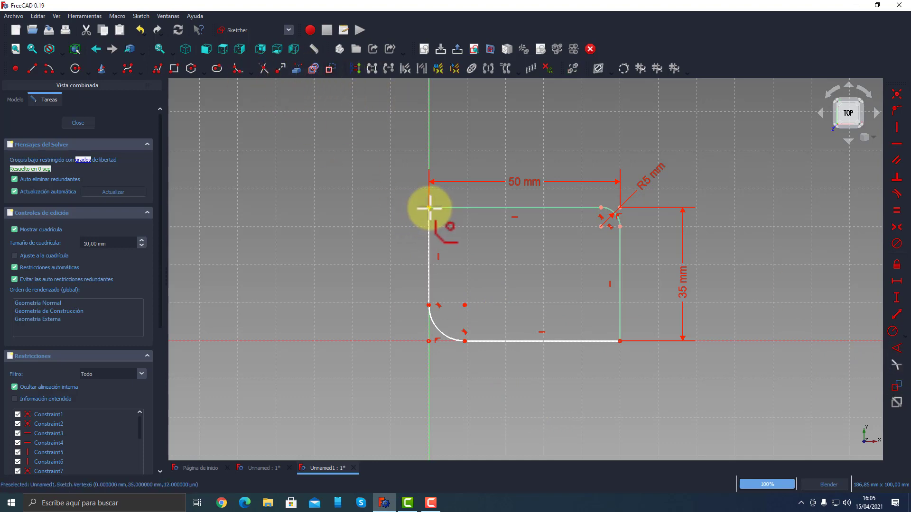
left_click(430, 208)
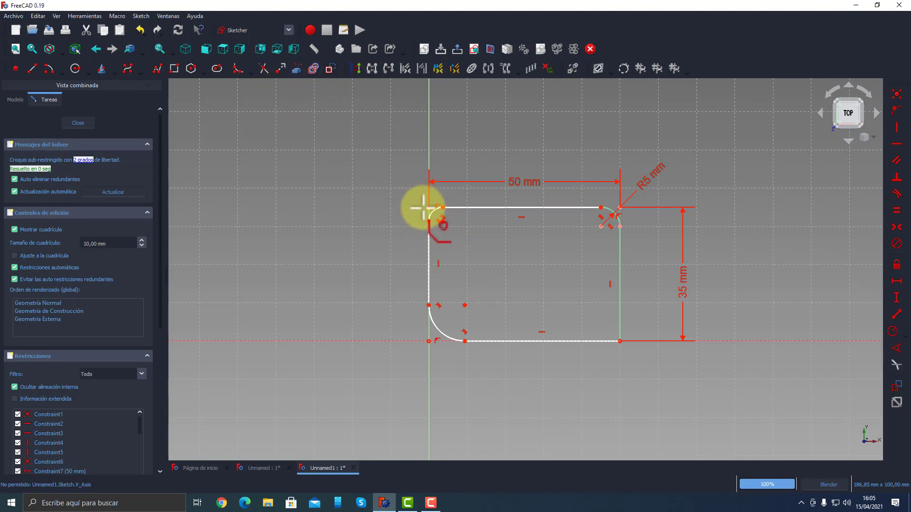
right_click(472, 256)
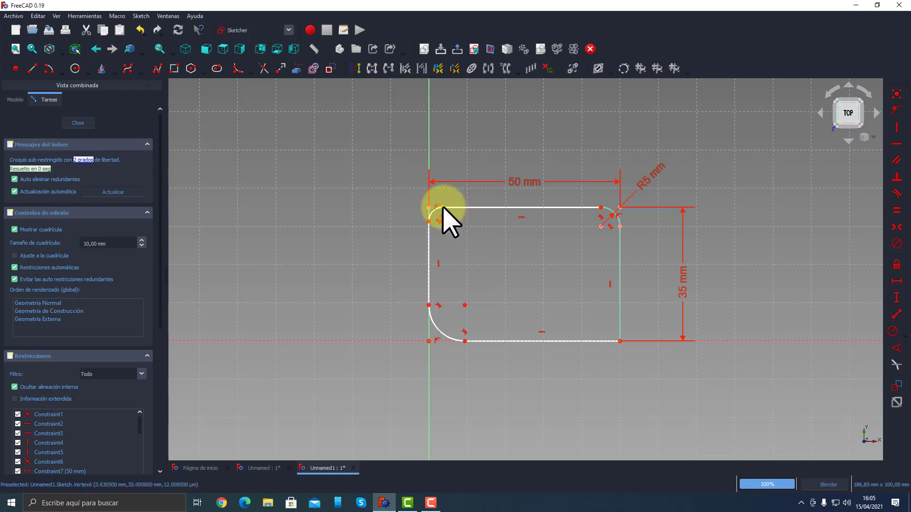
left_click_drag(444, 207, 467, 208)
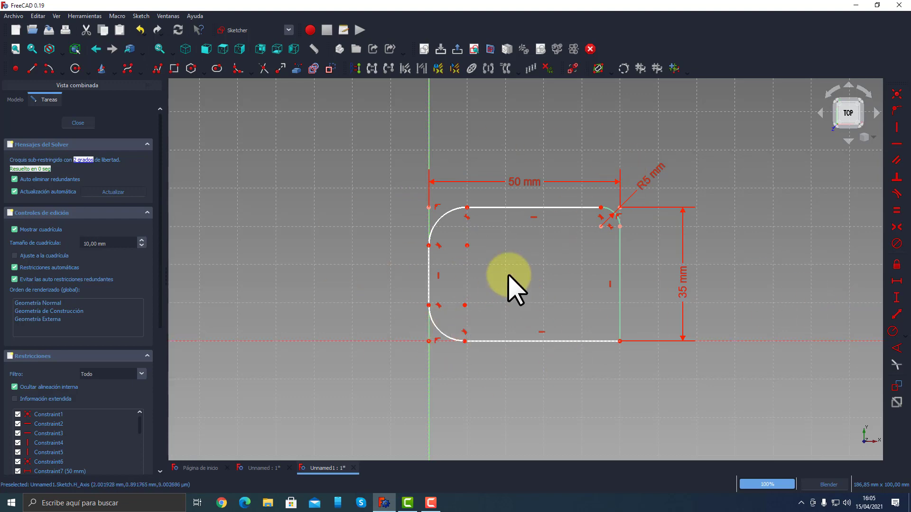
scroll(505, 278, "down", 1)
scroll(505, 278, "up", 1)
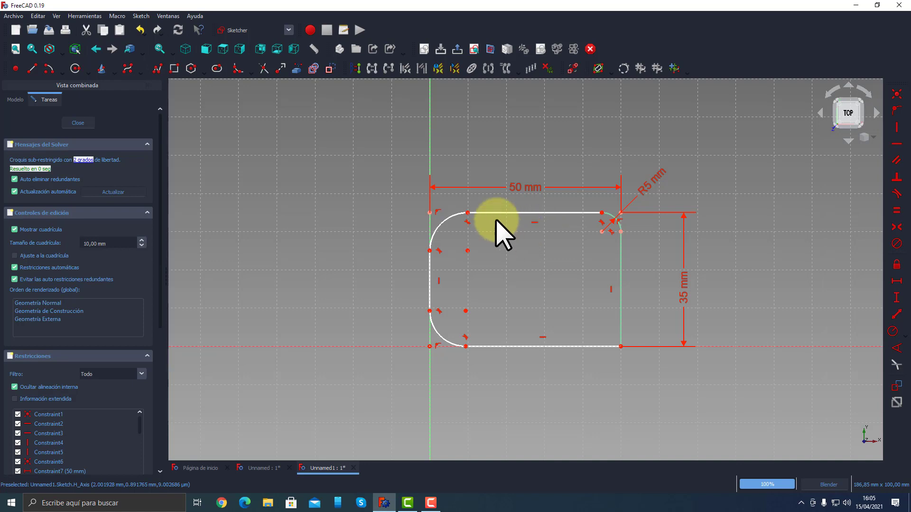
Step: Finish editing the filleted rectangle sketch and close it
left_click(252, 72)
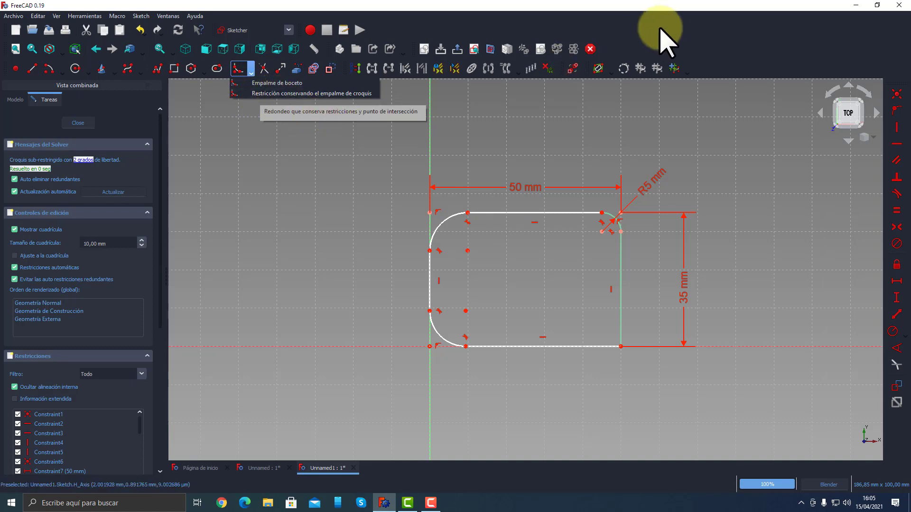
left_click(702, 42)
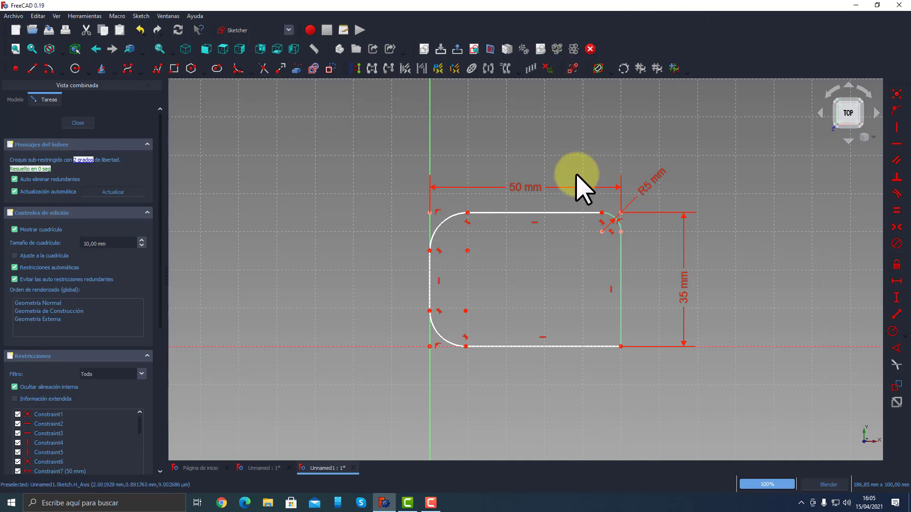
left_click(78, 123)
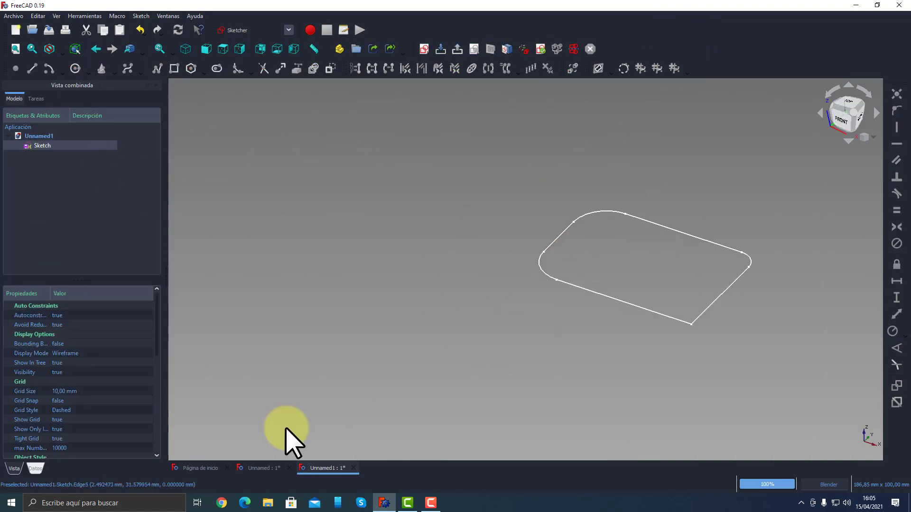
Step: Create a new empty document, and close the Unnamed1 document while discarding its changes
left_click(16, 31)
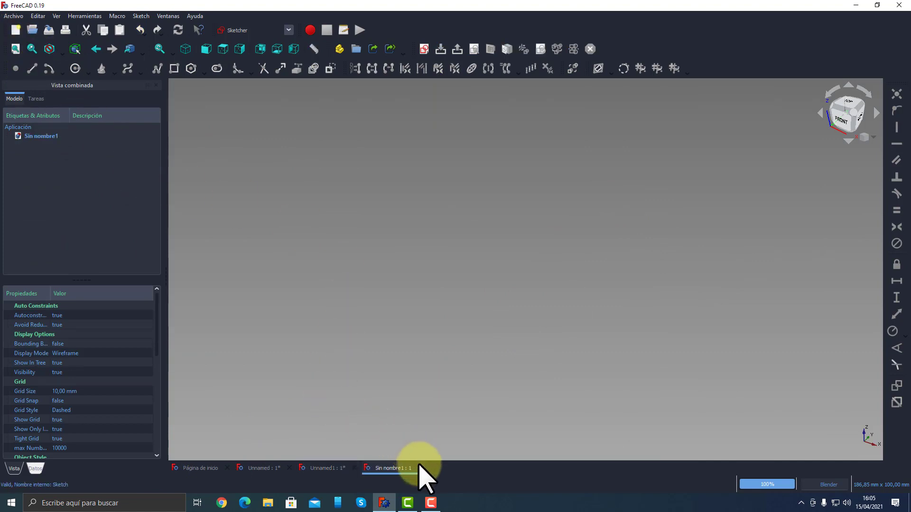
left_click(353, 468)
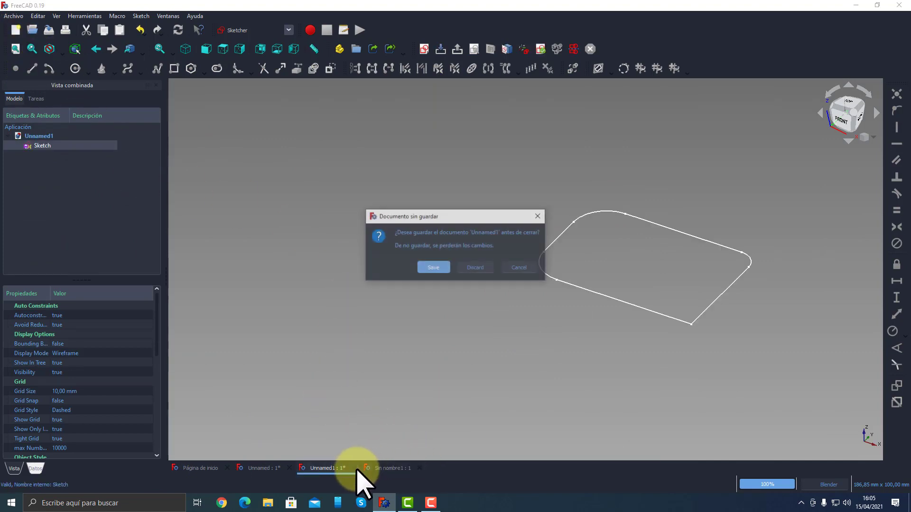
left_click(476, 268)
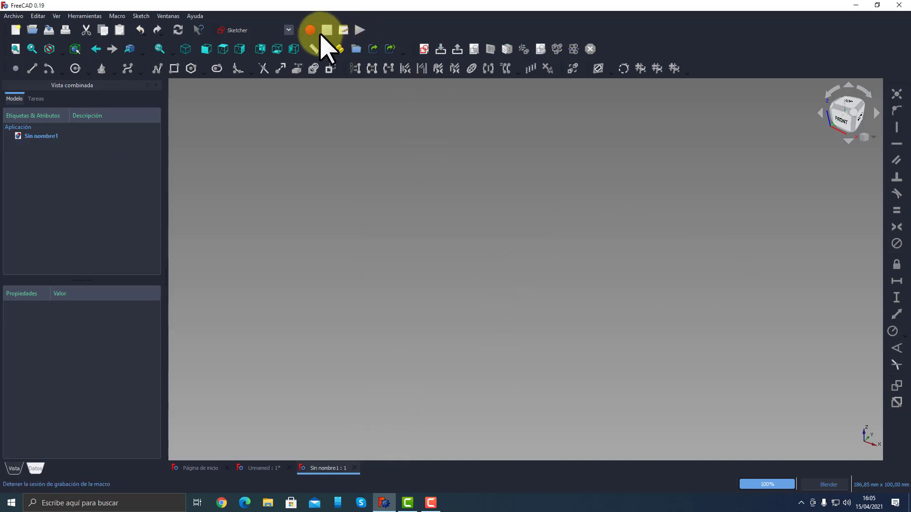
Step: Switch to the Part Design workbench and create a new body in the empty document
left_click(288, 30)
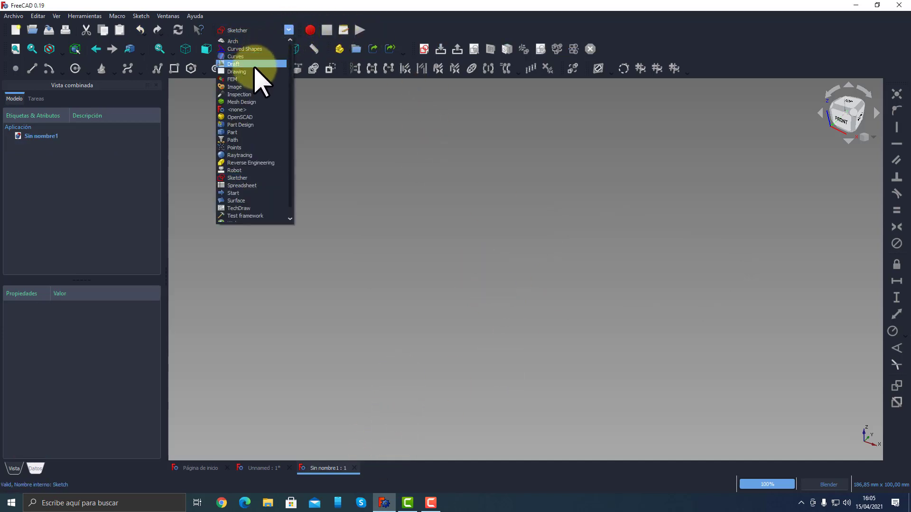
left_click(238, 125)
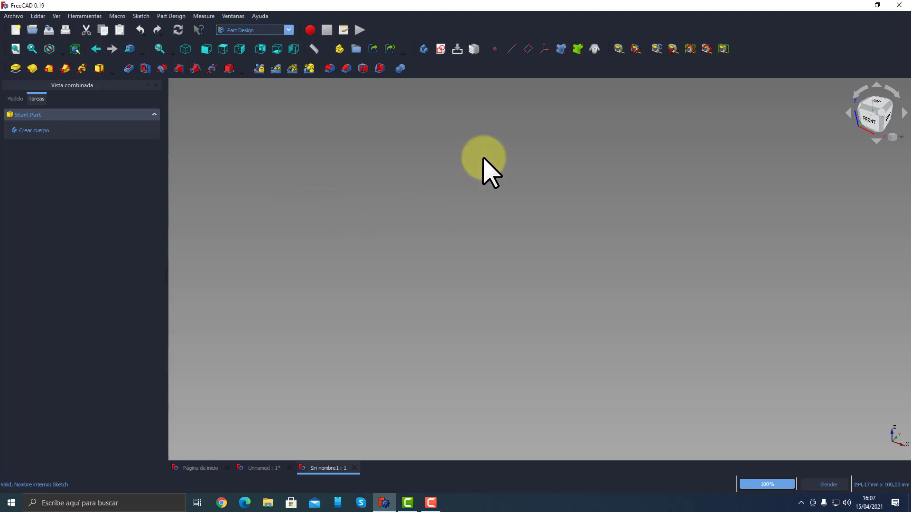
left_click(424, 49)
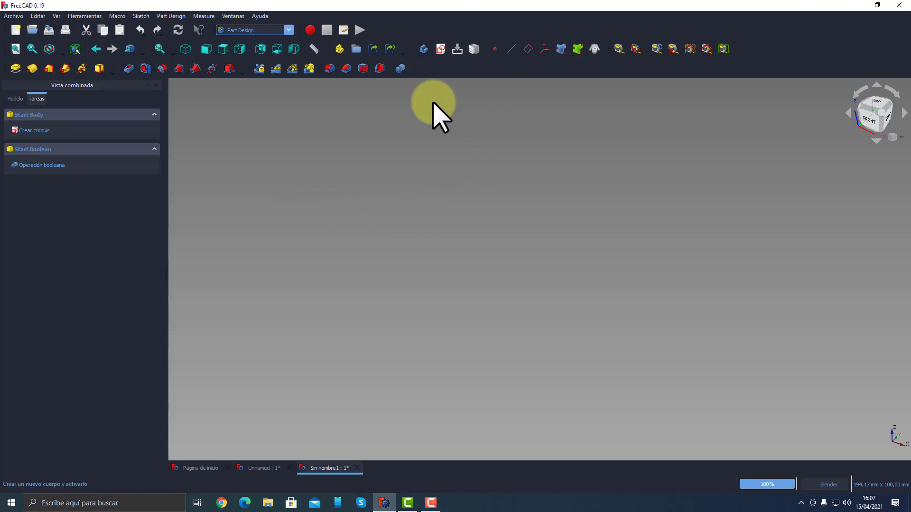
Step: Start a new sketch in the body on the XY plane
left_click(441, 49)
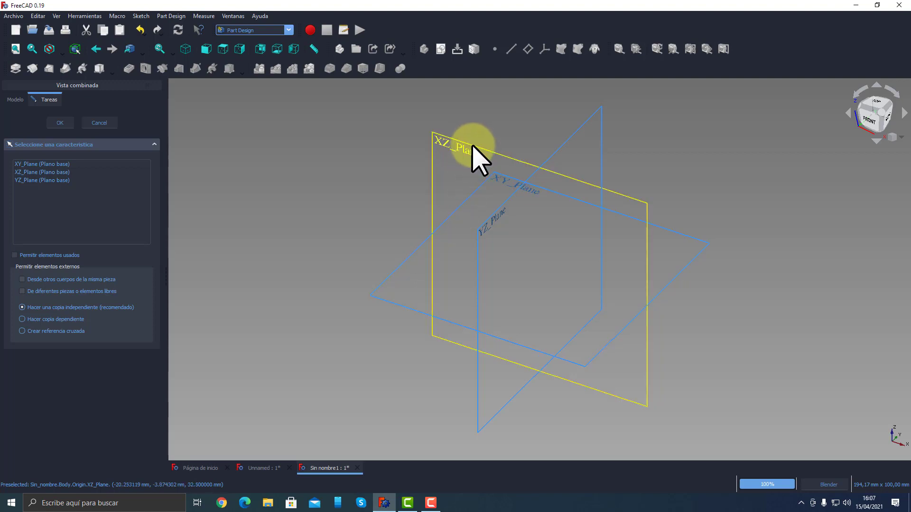
left_click(422, 249)
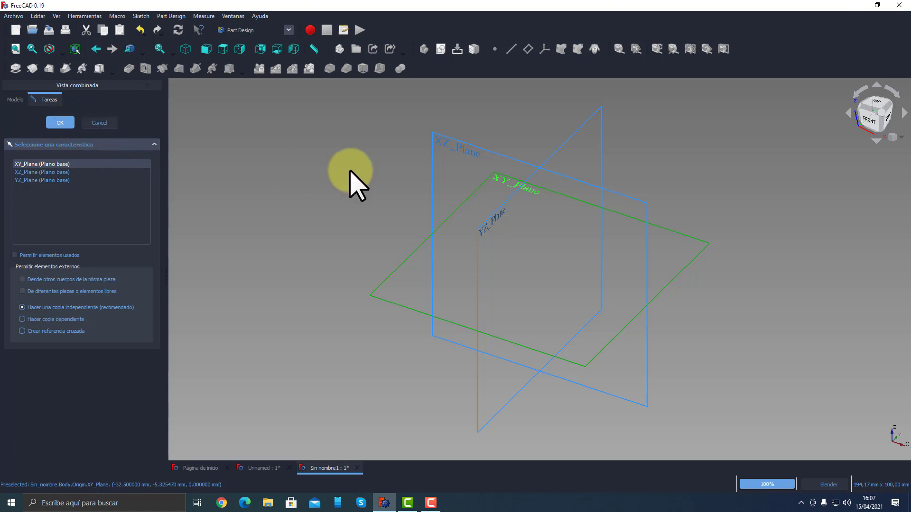
left_click(58, 122)
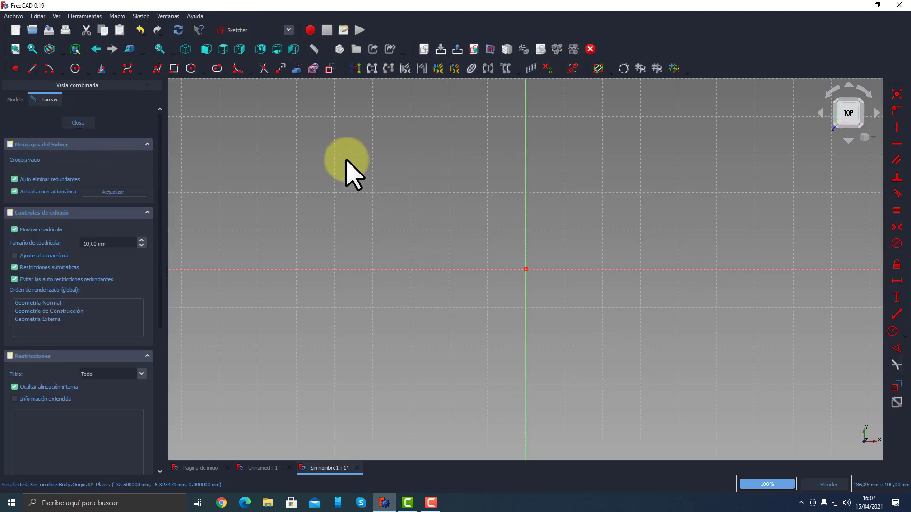
Step: Sketch a circle centred on the origin with a radius of about 12.7 mm
left_click(75, 69)
left_click(525, 270)
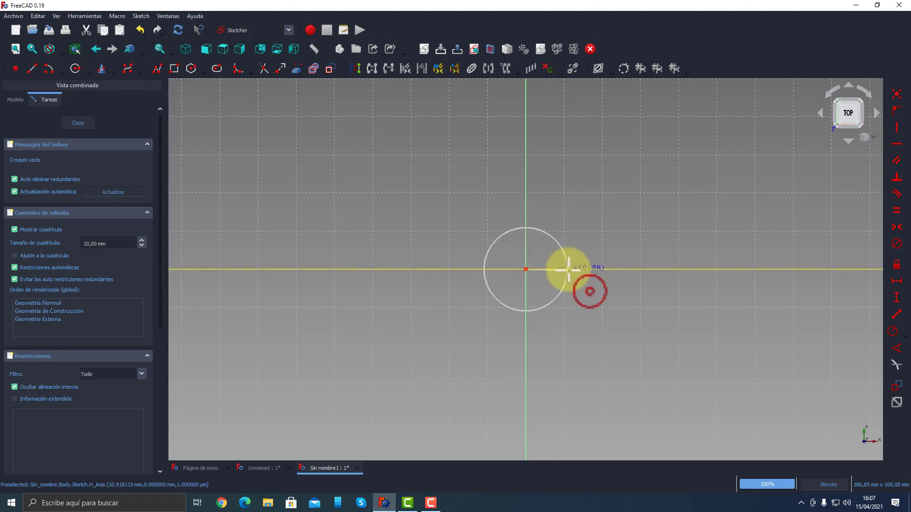
left_click(574, 270)
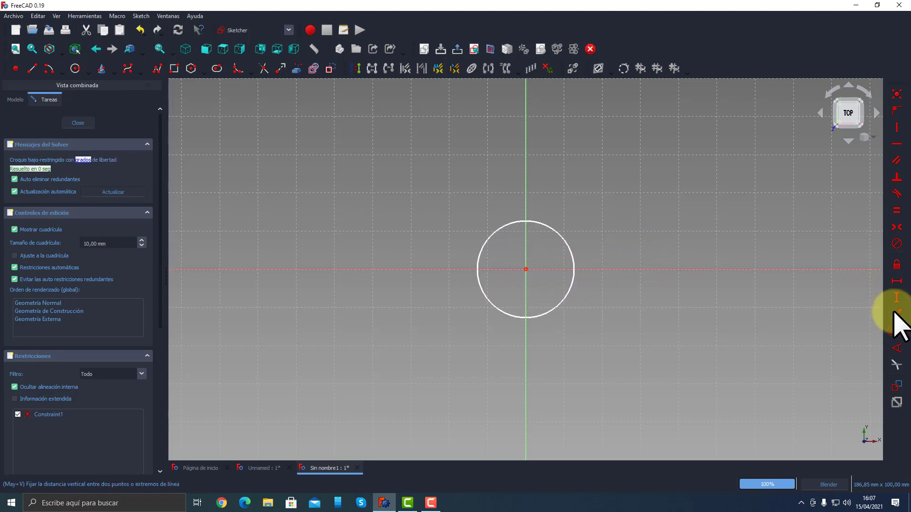
Step: Constrain the circle's radius to 2 mm and reposition its dimension label diagonally beside the circle
left_click(893, 332)
left_click(568, 244)
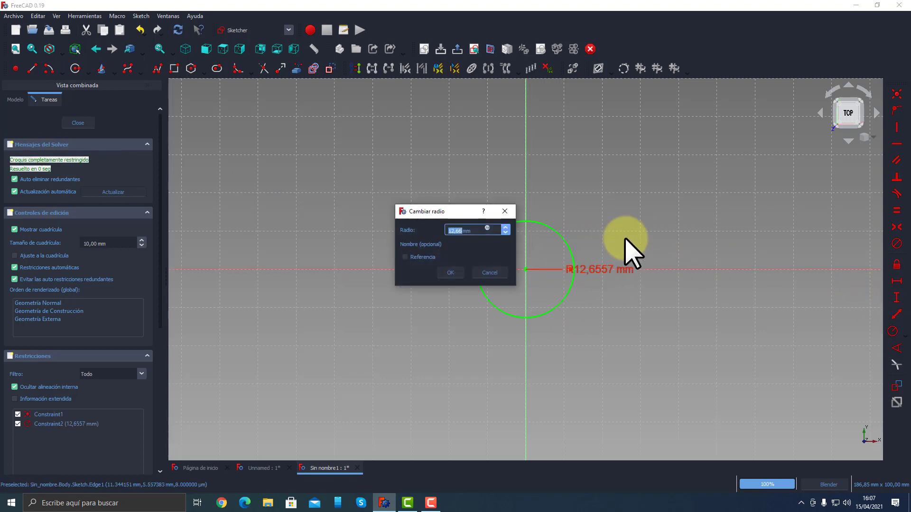
type("2")
key("Return")
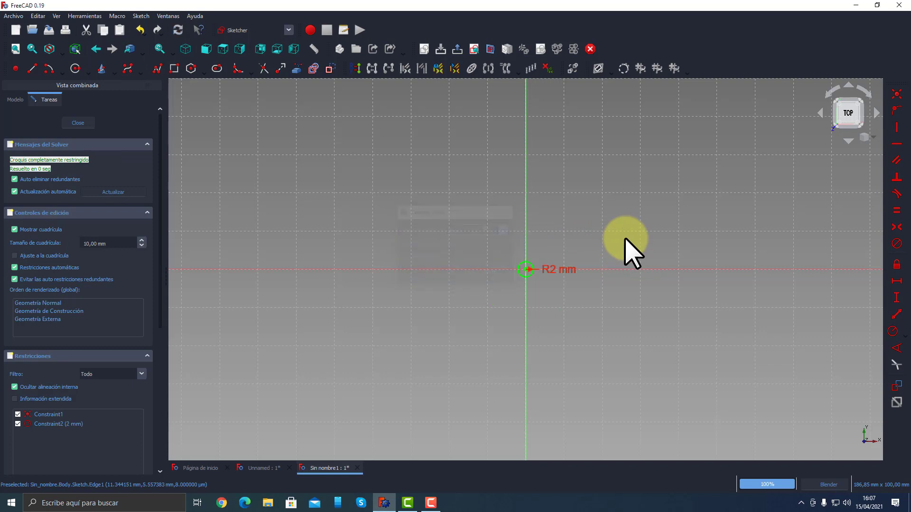
scroll(539, 270, "up", 4)
key("Escape")
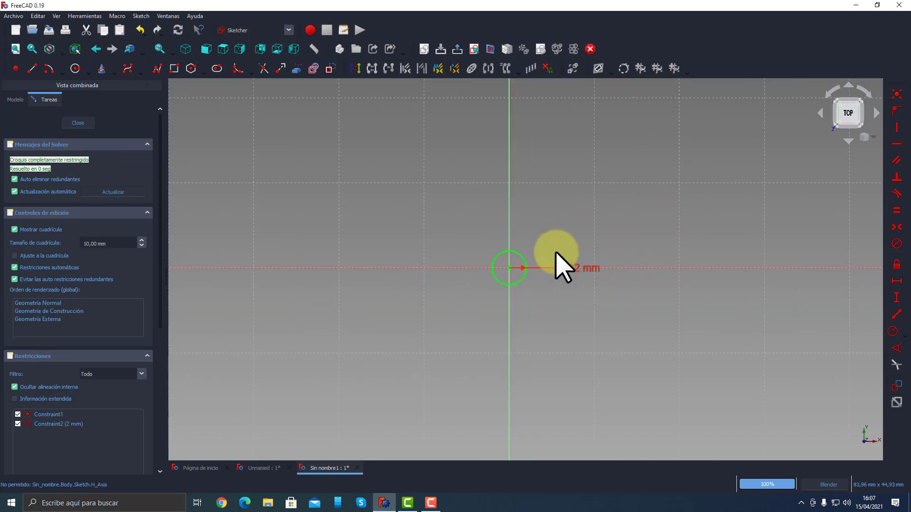
left_click_drag(583, 280, 542, 256)
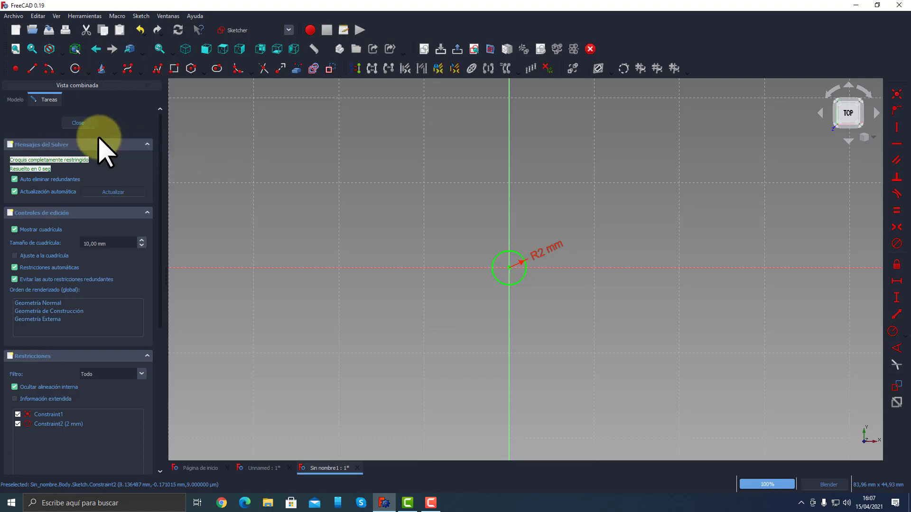
Step: Close the circle sketch and pad it into a cylinder, with a length greater than the default 10 mm
left_click(73, 124)
mouse_move(482, 335)
middle_mouse_down()
mouse_move(466, 305)
mouse_move(472, 311)
middle_mouse_up()
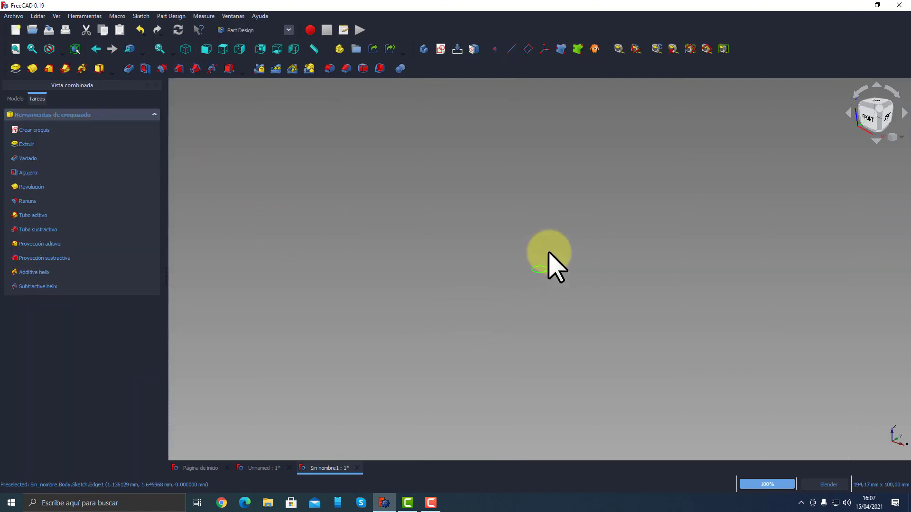
left_click(16, 69)
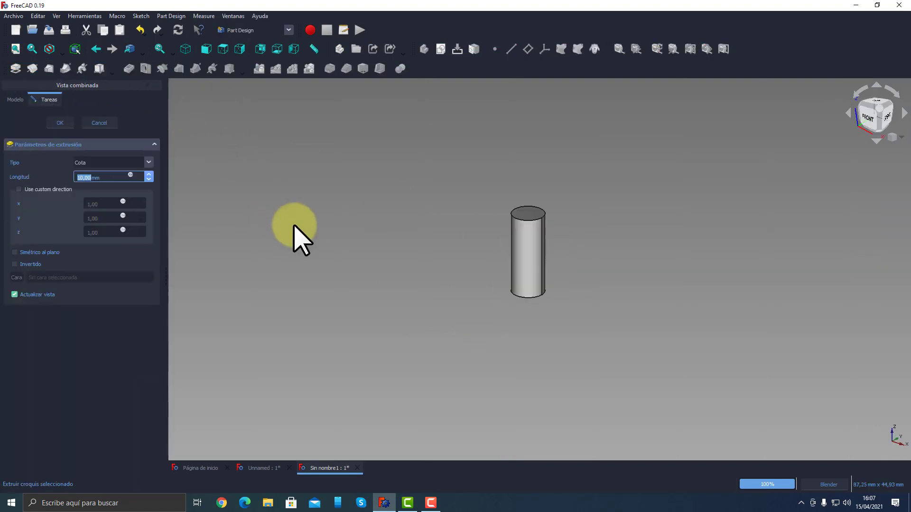
left_click(149, 174)
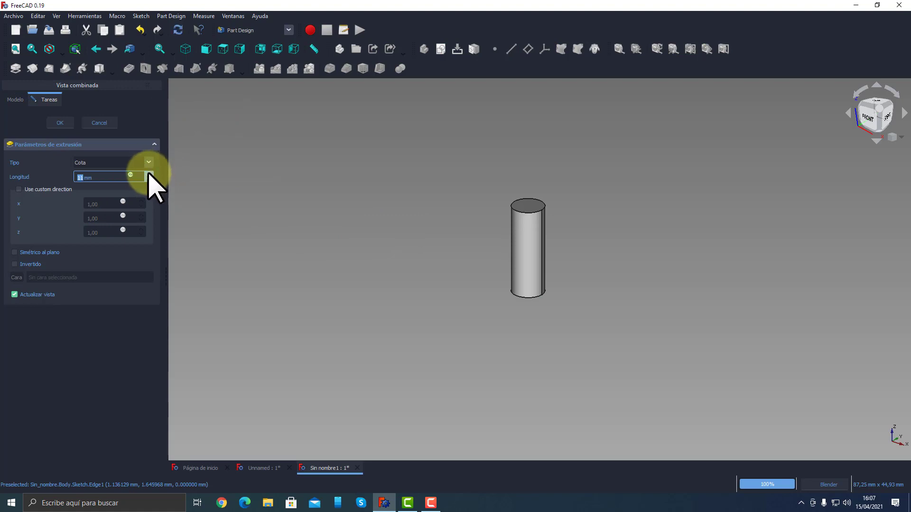
left_click(149, 174)
left_click(149, 174)
left_click(149, 174)
left_click(60, 123)
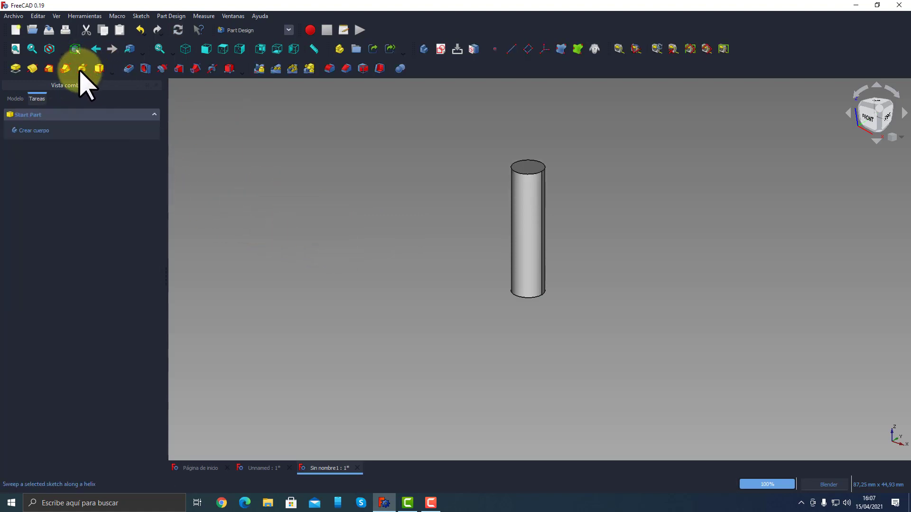
middle_click_drag(338, 282, 509, 314)
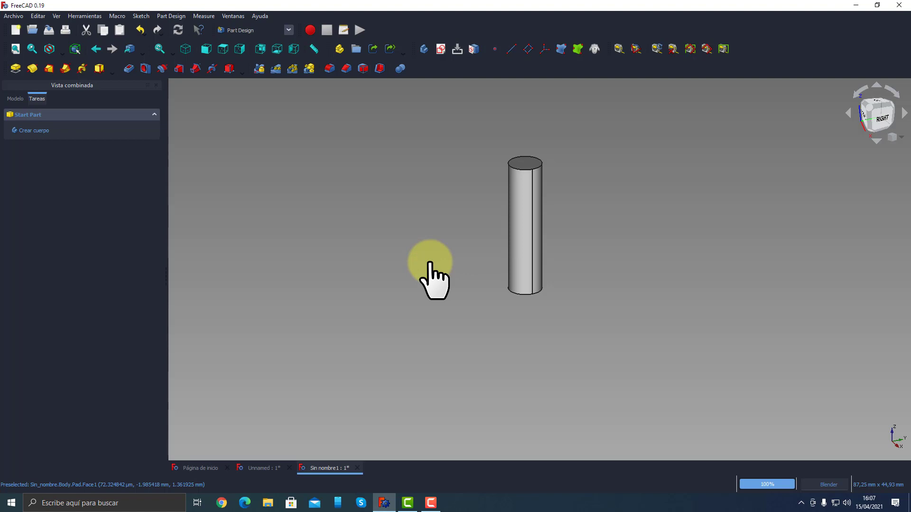
Step: Start a second sketch in the body on the YZ plane, through the cylinder's axis
left_click(16, 98)
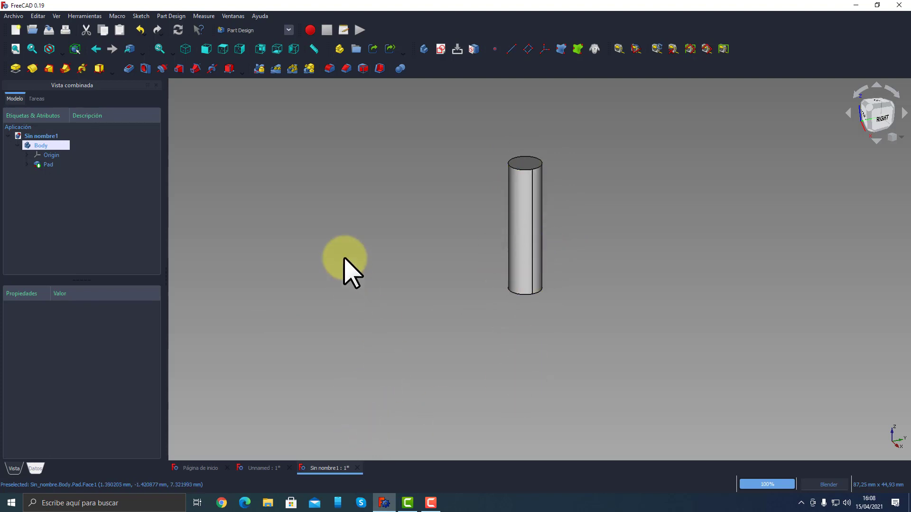
left_click(441, 49)
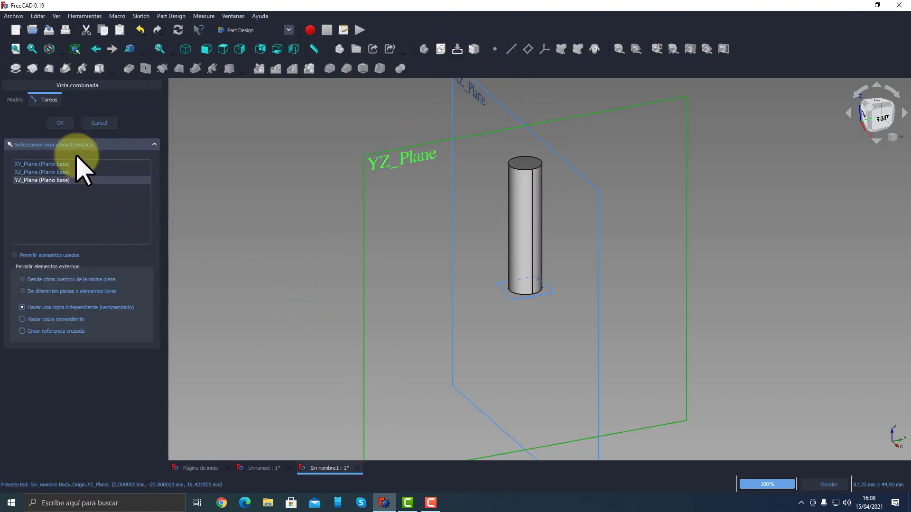
left_click(56, 122)
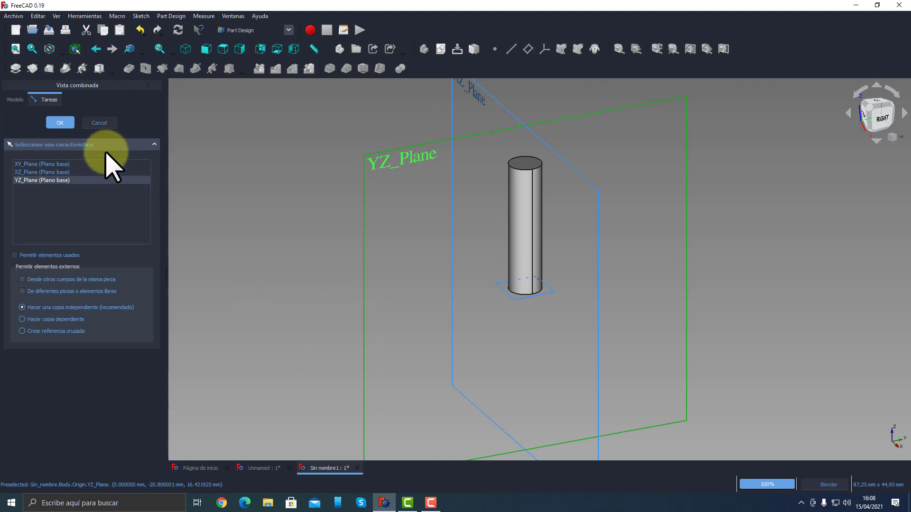
left_click(59, 122)
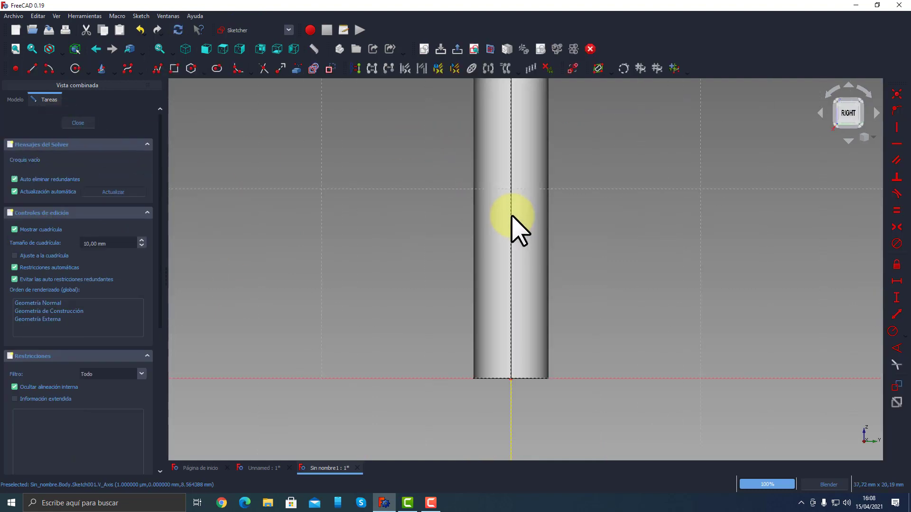
Step: Sketch a small closed triangle with the Polyline tool across the cylinder's outer wall near its base
scroll(560, 378, "up", 3)
scroll(560, 378, "up", 2)
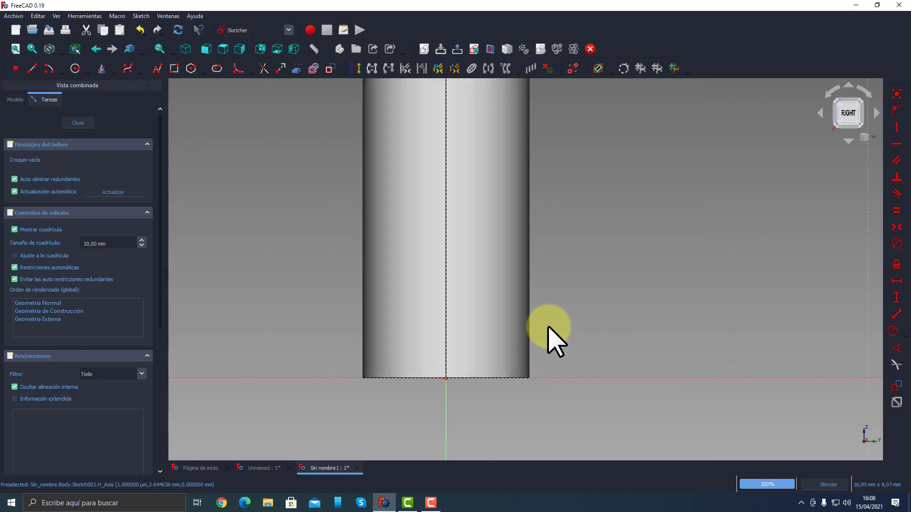
left_click(157, 68)
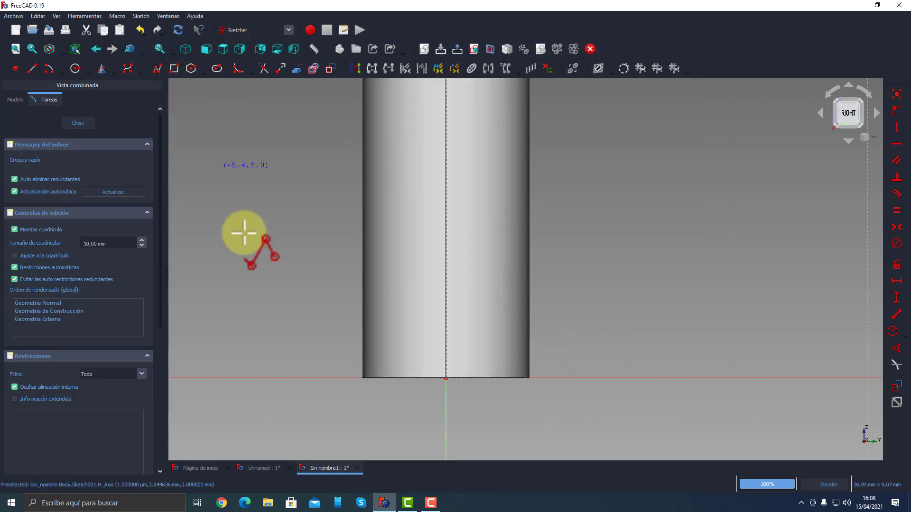
left_click(538, 340)
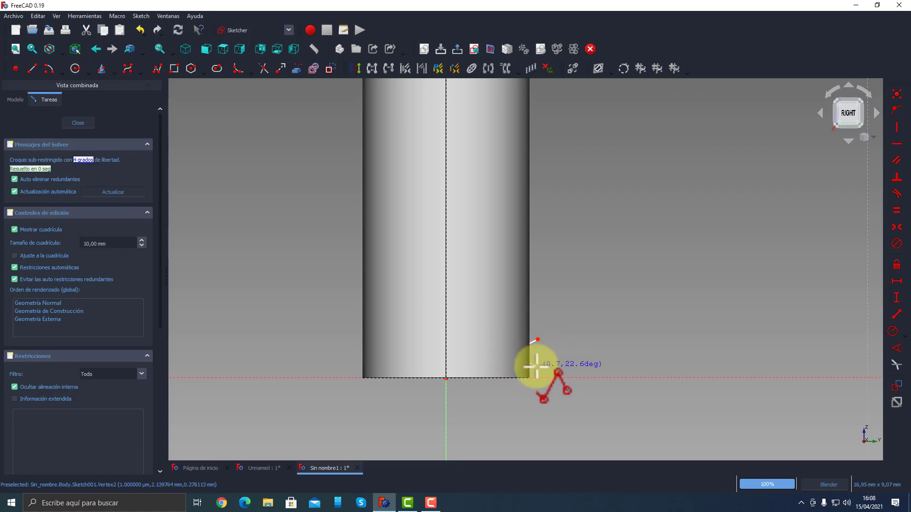
left_click(538, 367)
left_click(538, 339)
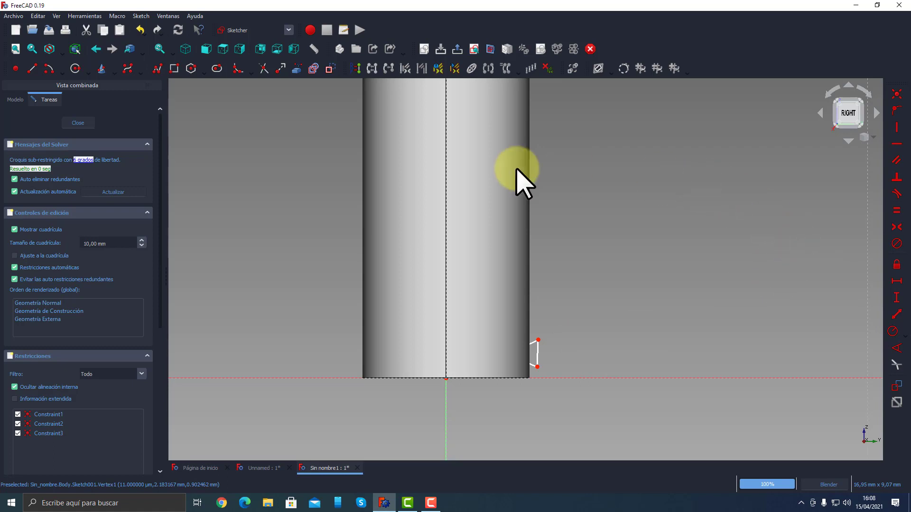
Step: Section the view, then constrain the triangle's outer side vertical and its lower corner onto the horizontal axis
left_click(490, 49)
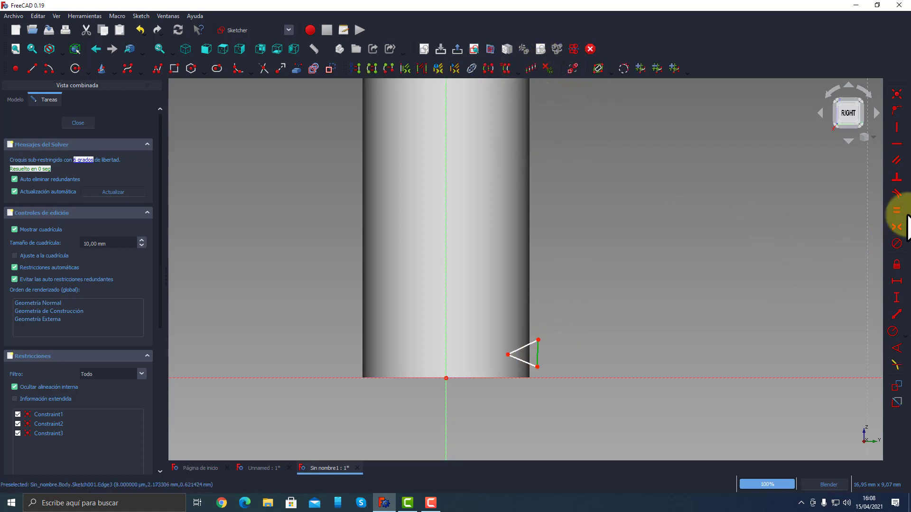
left_click(896, 128)
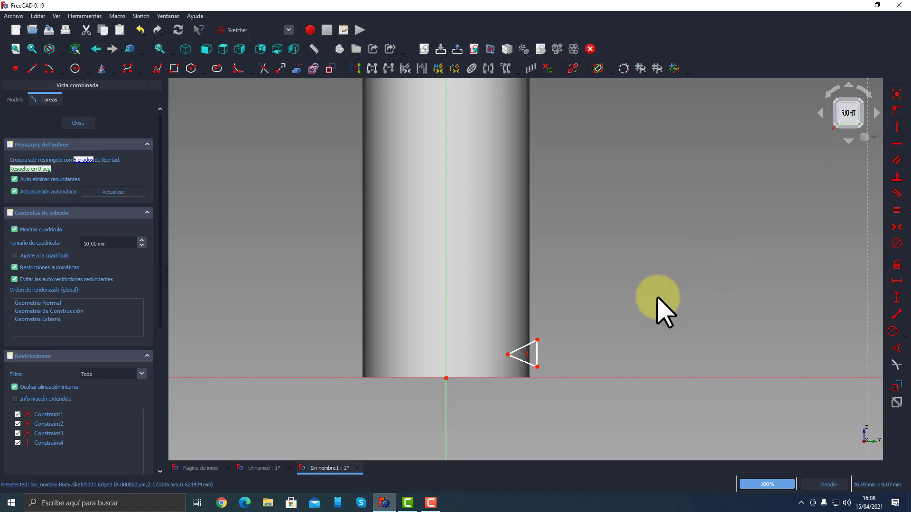
left_click_drag(538, 352, 540, 378)
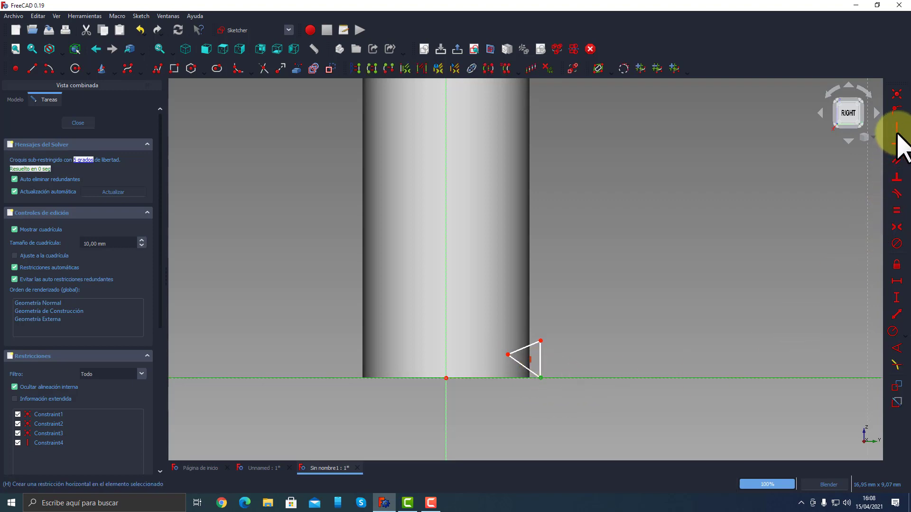
left_click(897, 111)
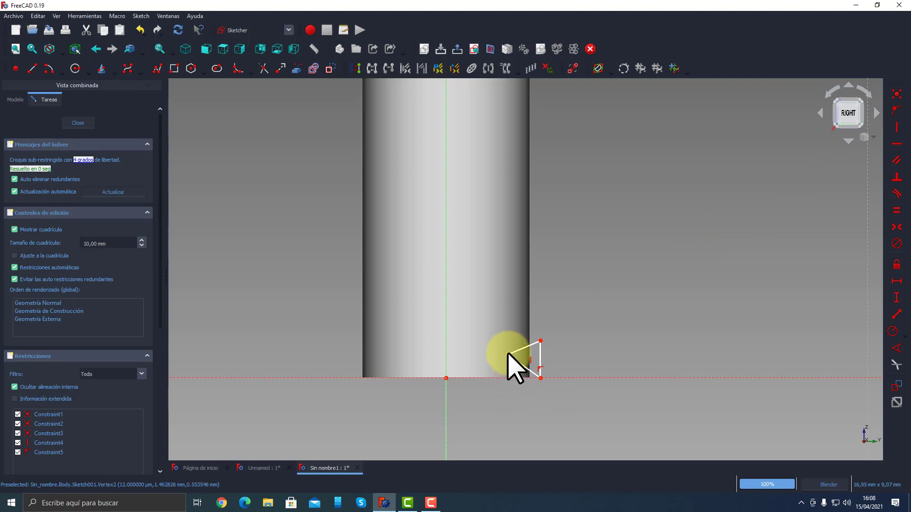
Step: Move the triangle's inner corner to about (1.5, 0.4) and close the sketch
left_click_drag(508, 355, 509, 364)
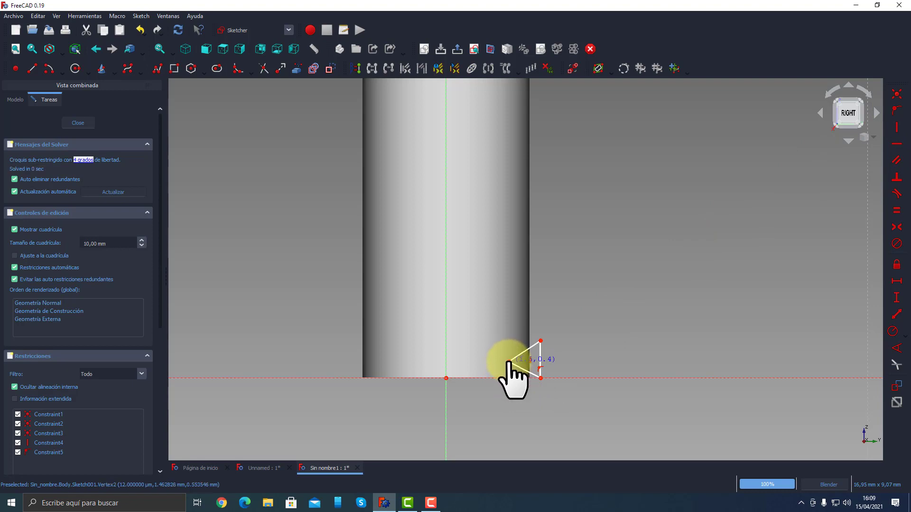
left_click_drag(507, 361, 508, 361)
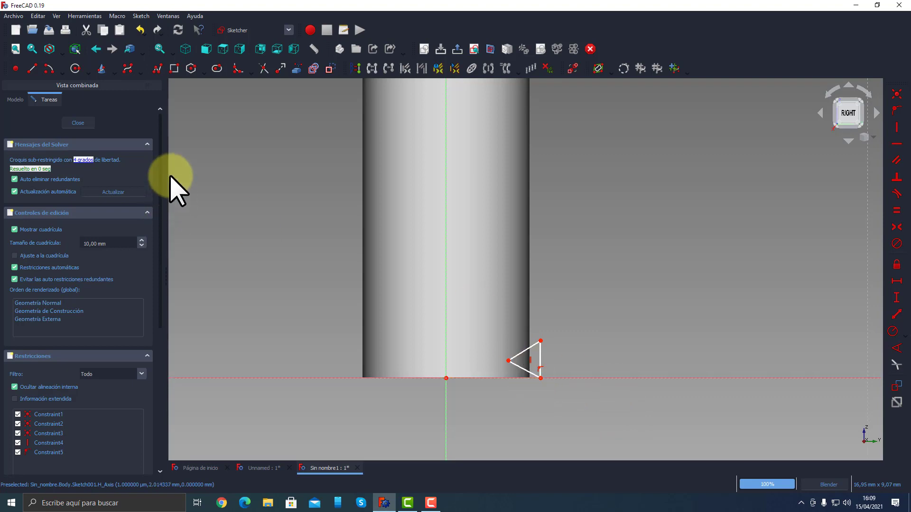
left_click(79, 124)
Step: Start a subtractive helix from the triangular sketch to cut a thread into the cylinder
mouse_move(476, 315)
middle_mouse_down()
mouse_move(332, 299)
mouse_move(567, 313)
middle_mouse_up()
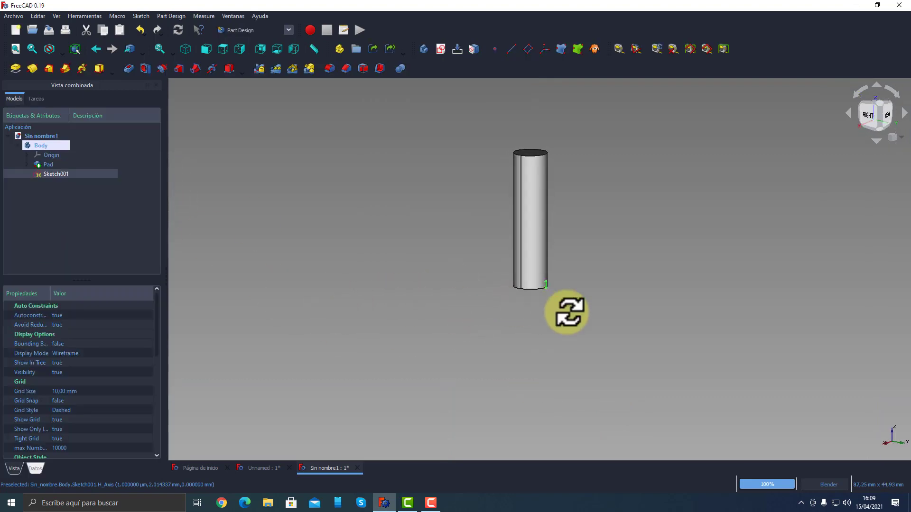
scroll(541, 285, "up", 4)
middle_click_drag(532, 285, 562, 293)
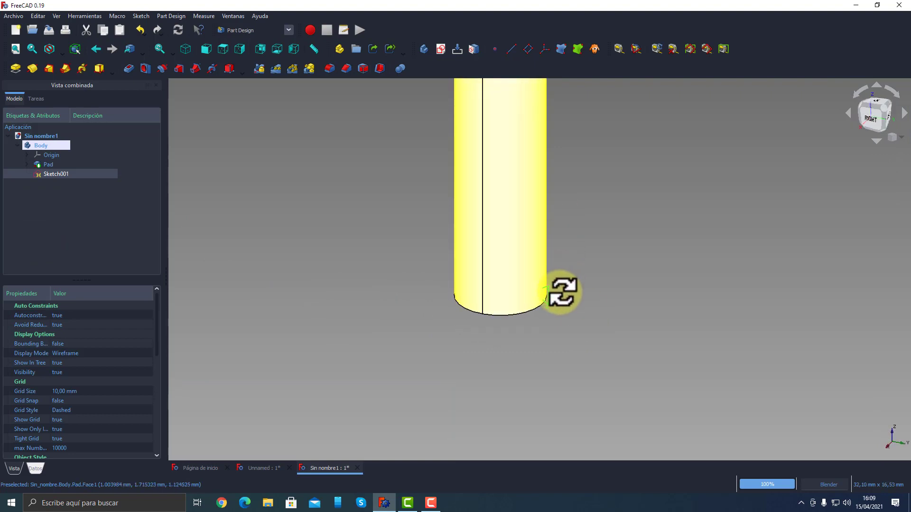
scroll(560, 289, "down", 4)
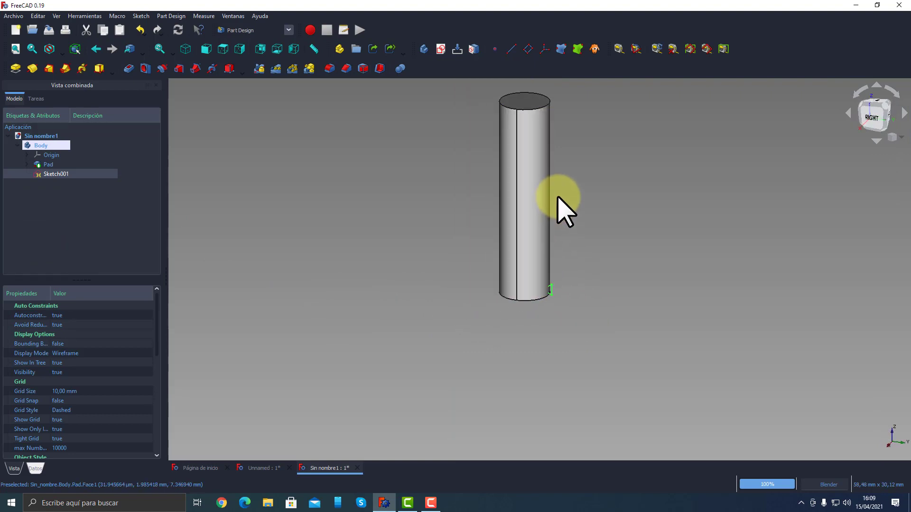
middle_click_drag(565, 208, 534, 246, "shift")
scroll(541, 285, "up", 3)
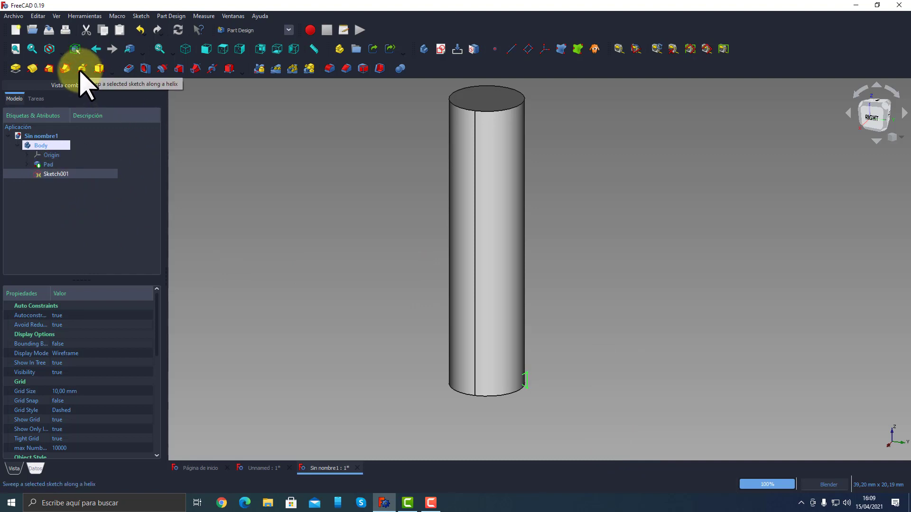
left_click(212, 69)
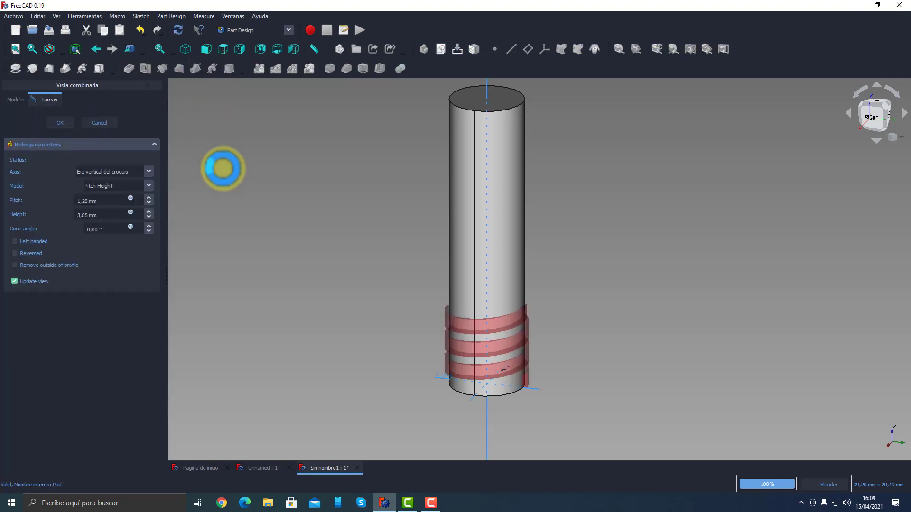
Step: Examine the helix preview and review the axis and mode options, keeping the sketch's vertical axis and Pitch-Height
middle_click_drag(564, 342, 592, 341)
scroll(515, 393, "up", 5)
middle_click_drag(525, 366, 525, 315)
scroll(540, 355, "down", 5)
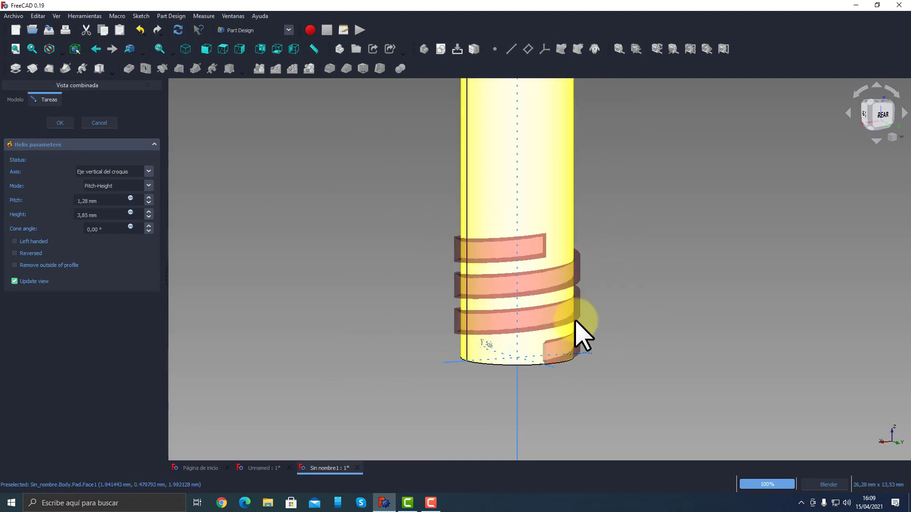
middle_click_drag(585, 332, 584, 362)
scroll(631, 351, "down", 3)
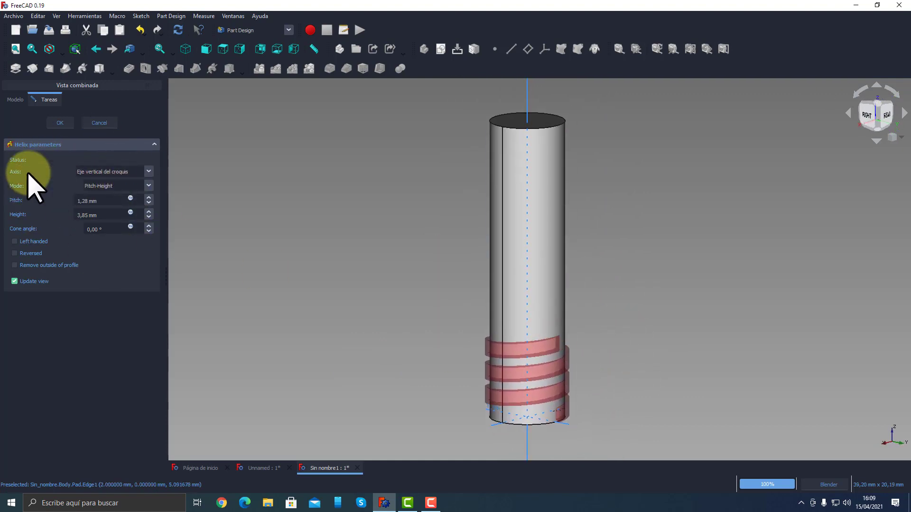
left_click(149, 172)
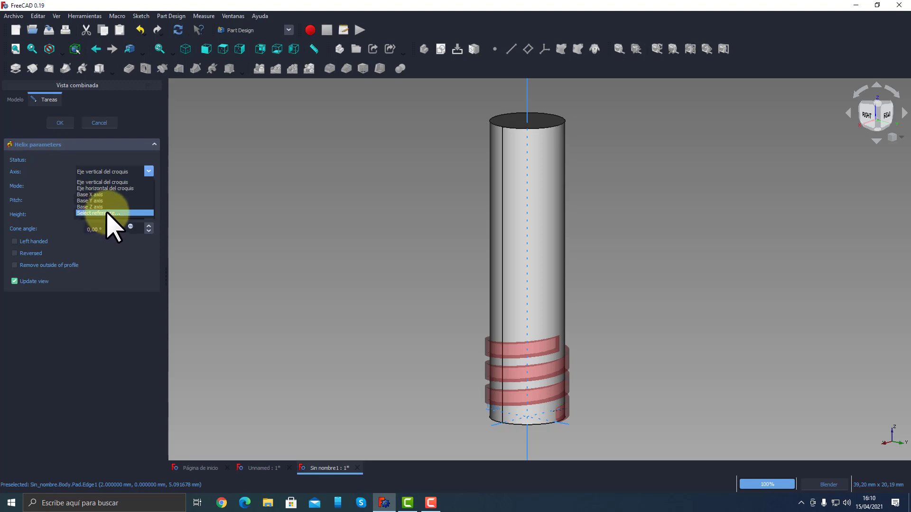
left_click(112, 326)
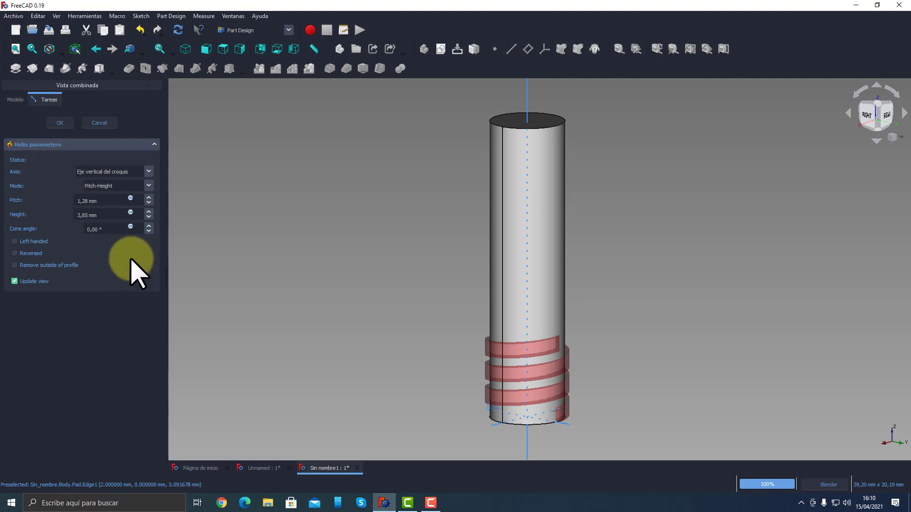
left_click(112, 172)
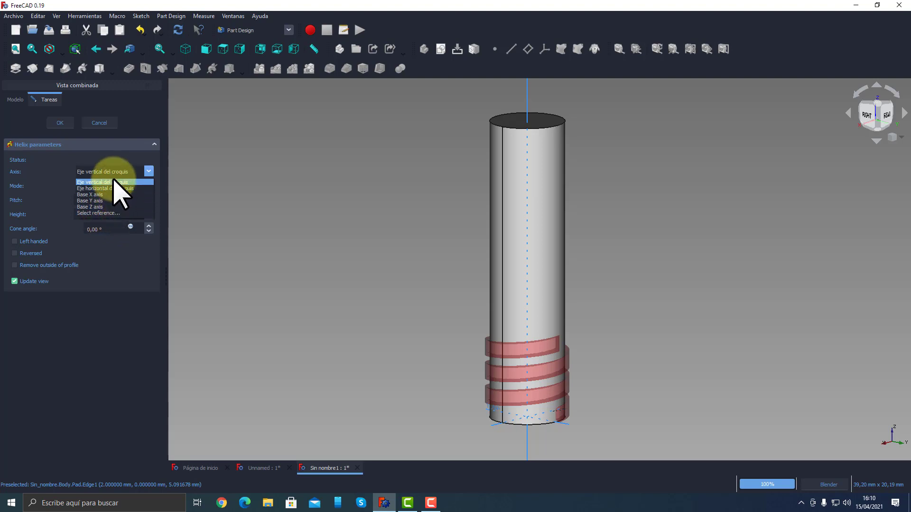
left_click(120, 324)
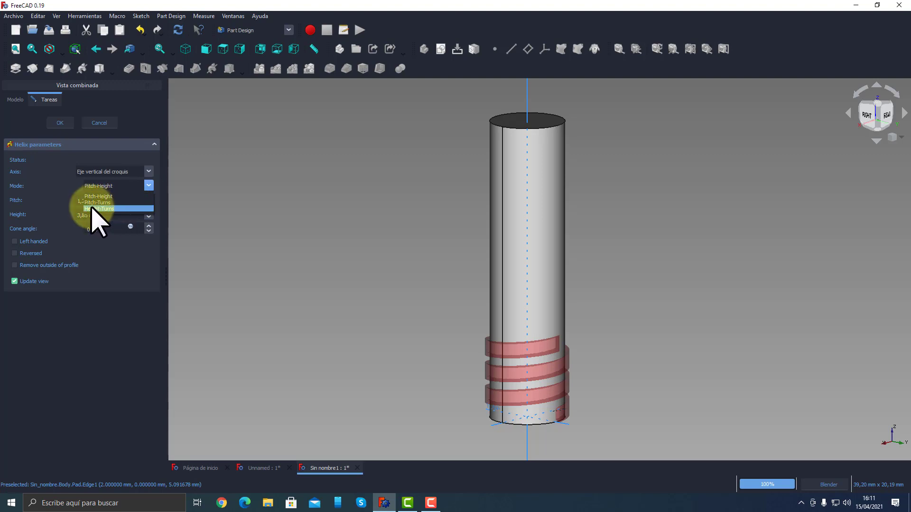
left_click(114, 197)
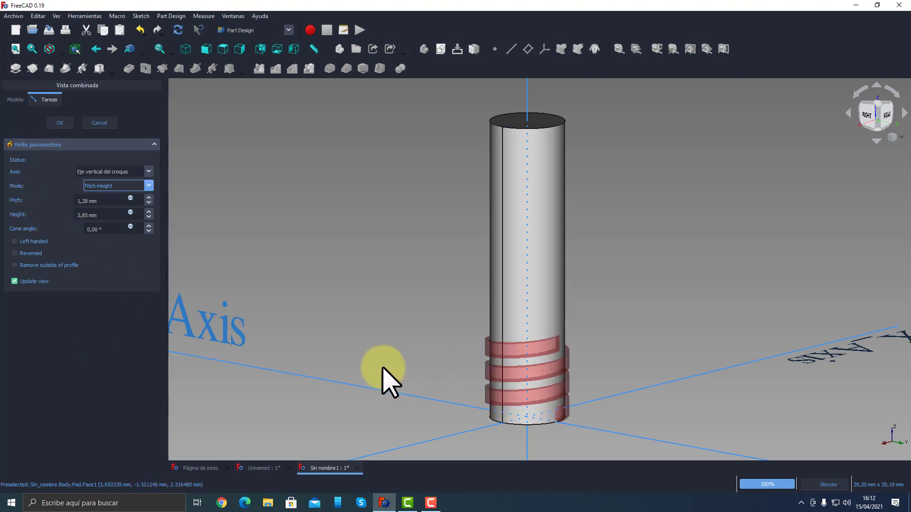
Step: Try larger helix pitches up to about 4.28 mm and step the pitch back down to 1.28 mm
left_click(94, 201)
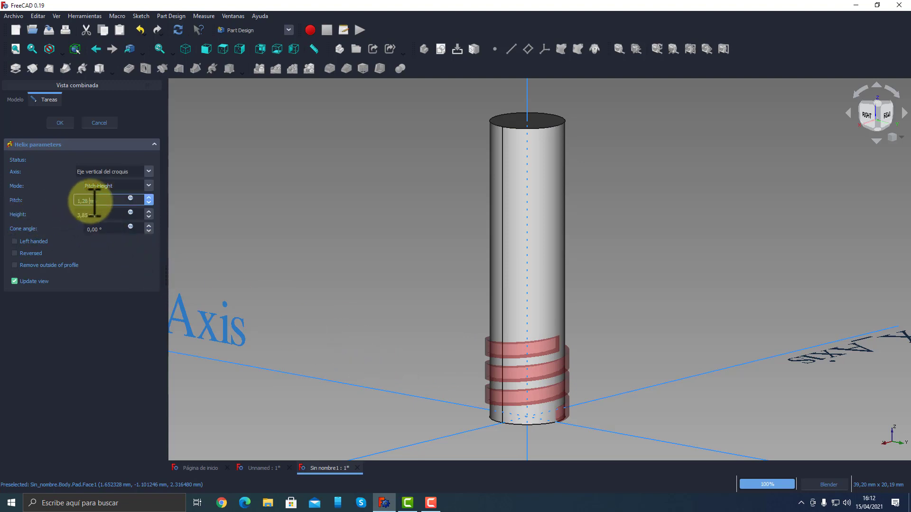
left_click(148, 197)
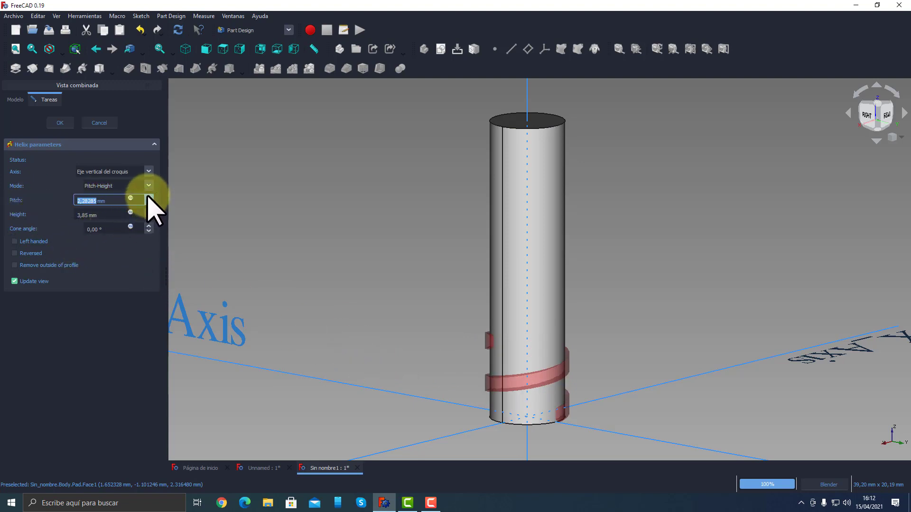
left_click(149, 197)
left_click(149, 198)
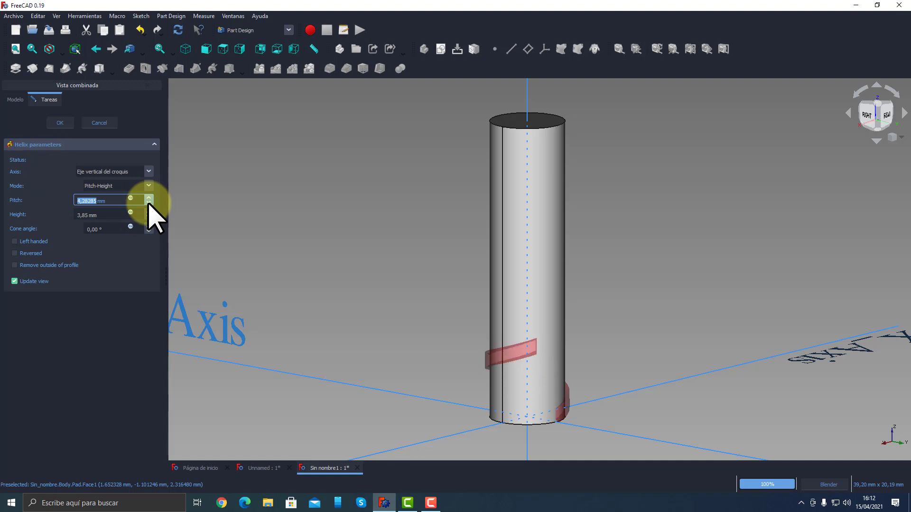
left_click(149, 204)
left_click(149, 204)
left_click(149, 203)
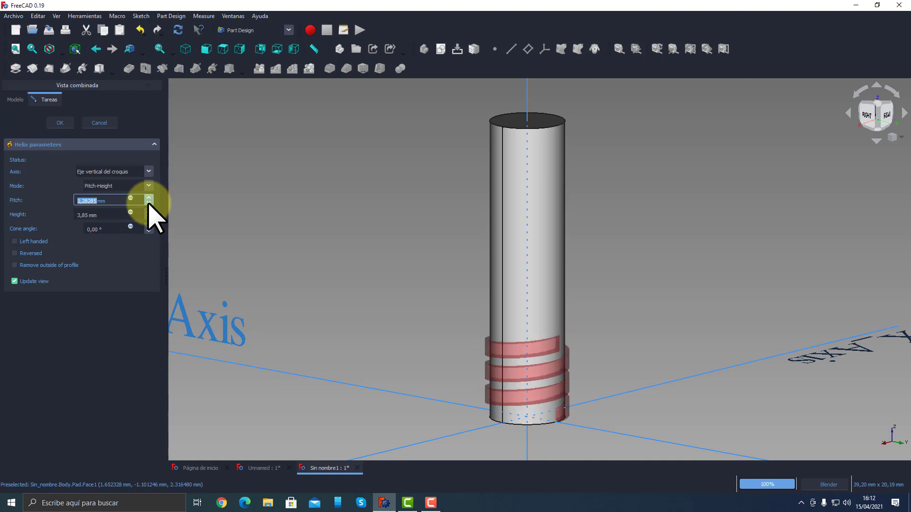
Step: Set the helix pitch to 1 mm and raise the helix height to 18.8486 mm
type("0")
type("1")
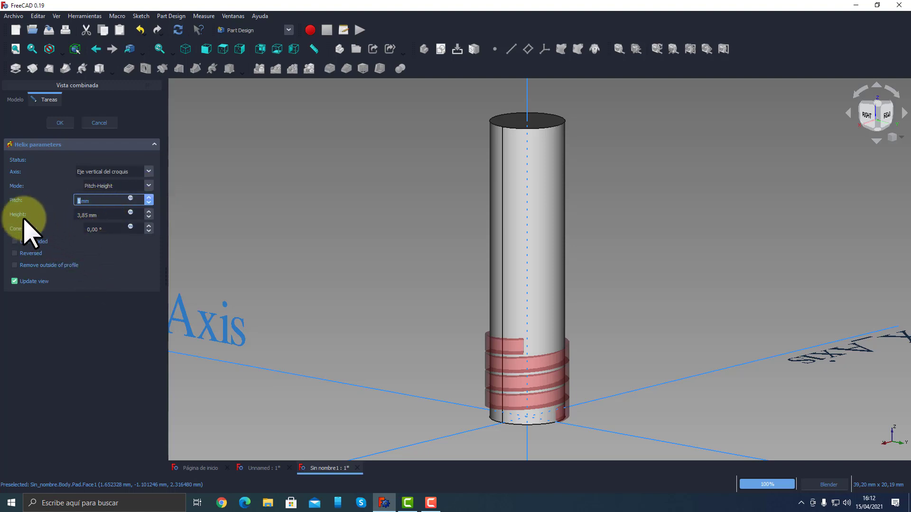
left_click(148, 211)
left_click(148, 211)
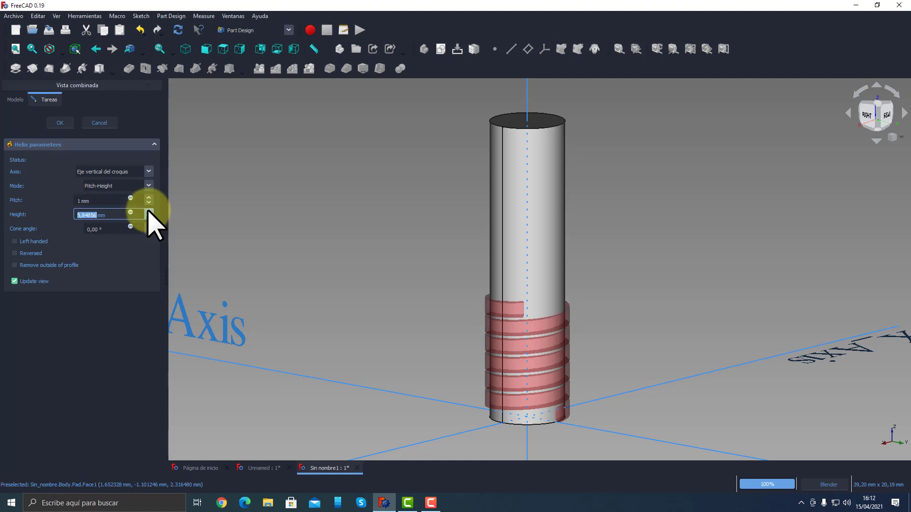
left_click(149, 211)
left_click(148, 210)
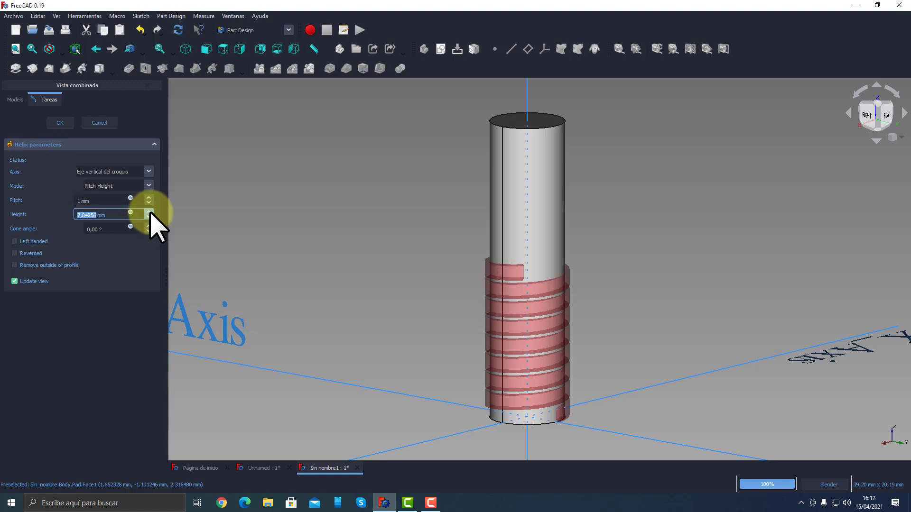
left_click(149, 211)
left_click(149, 211)
left_click(149, 211)
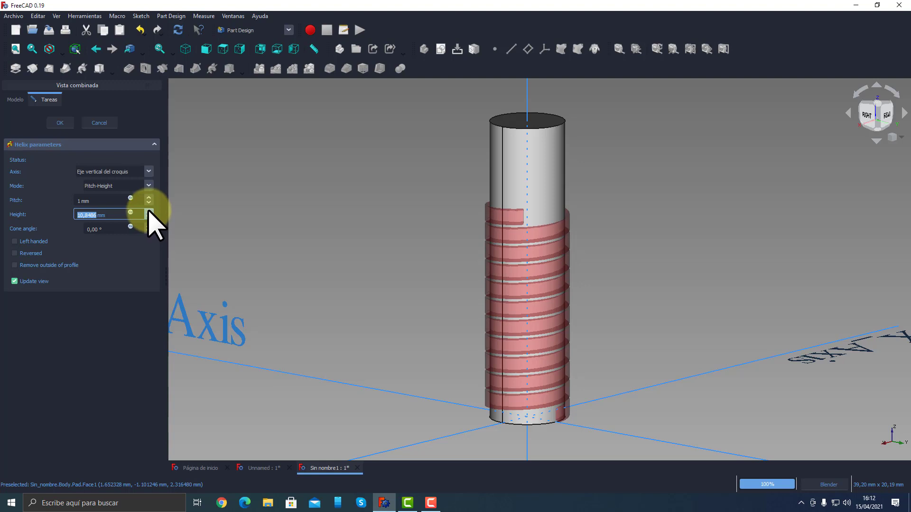
left_click(149, 211)
left_click(149, 210)
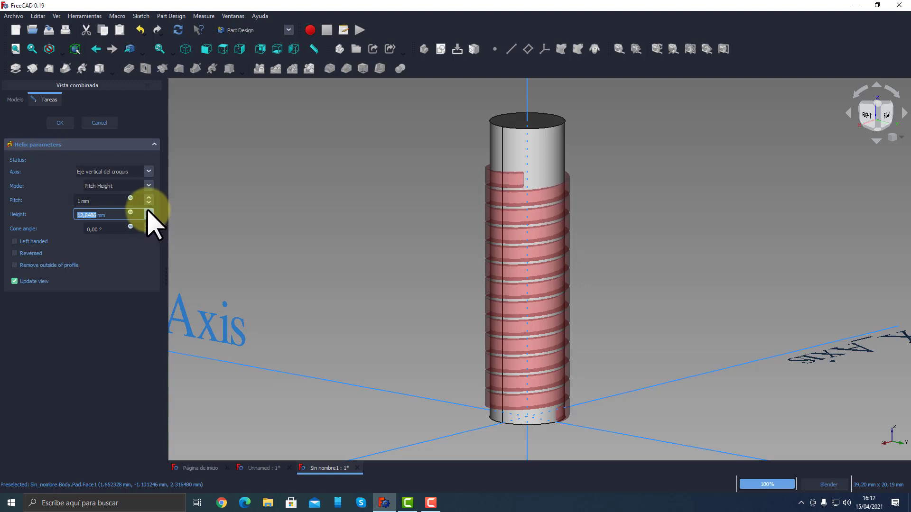
left_click(149, 211)
left_click(148, 211)
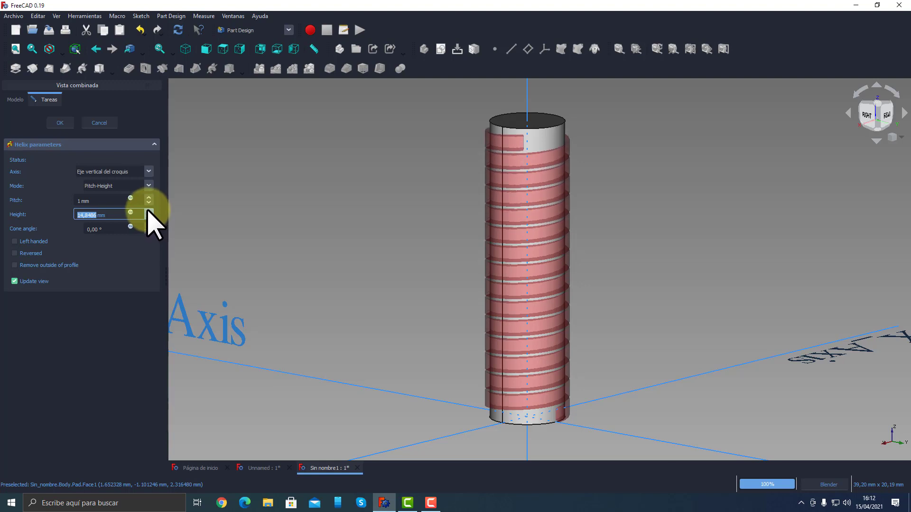
left_click(148, 211)
left_click(149, 210)
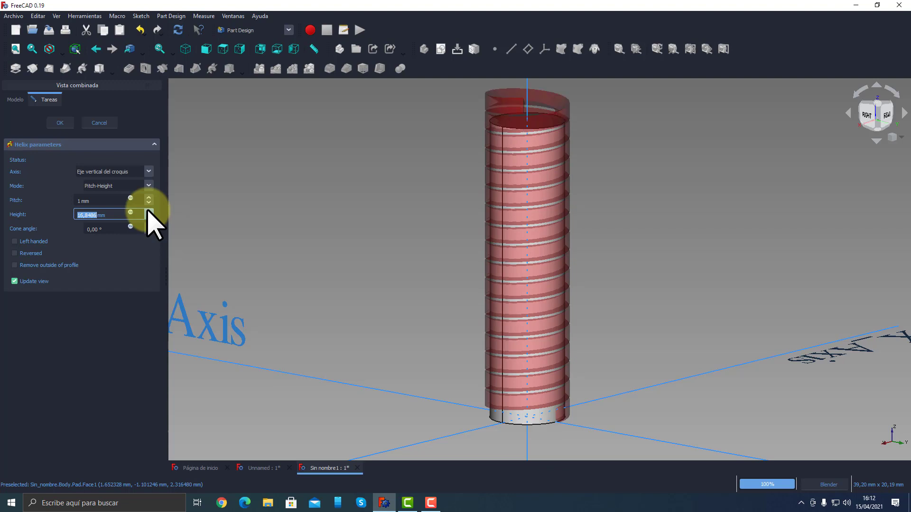
left_click(148, 211)
left_click(149, 210)
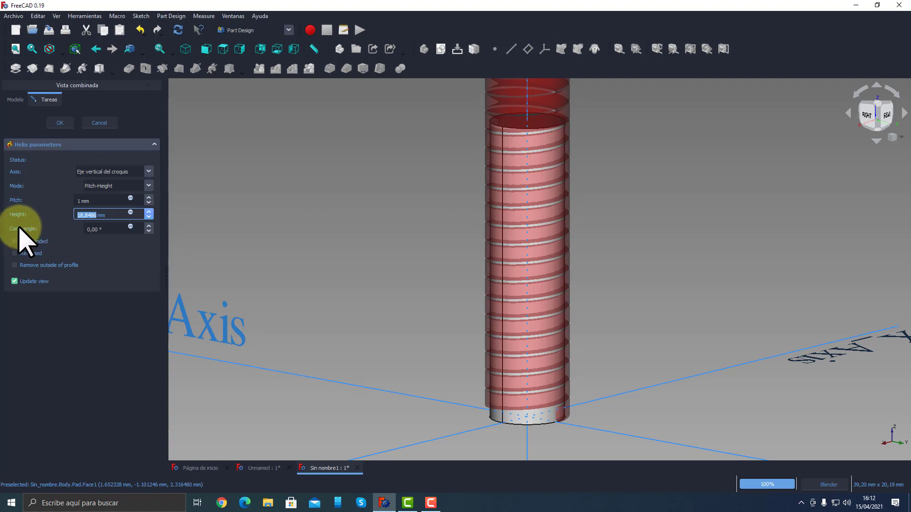
Step: Try a larger helix cone angle, set it back to 0°, and try the reversed direction before turning it off
left_click(148, 226)
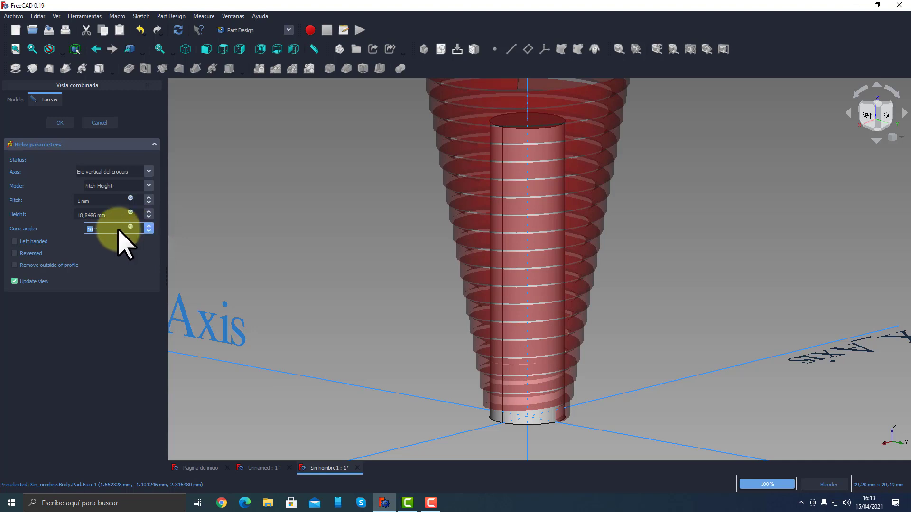
type("0")
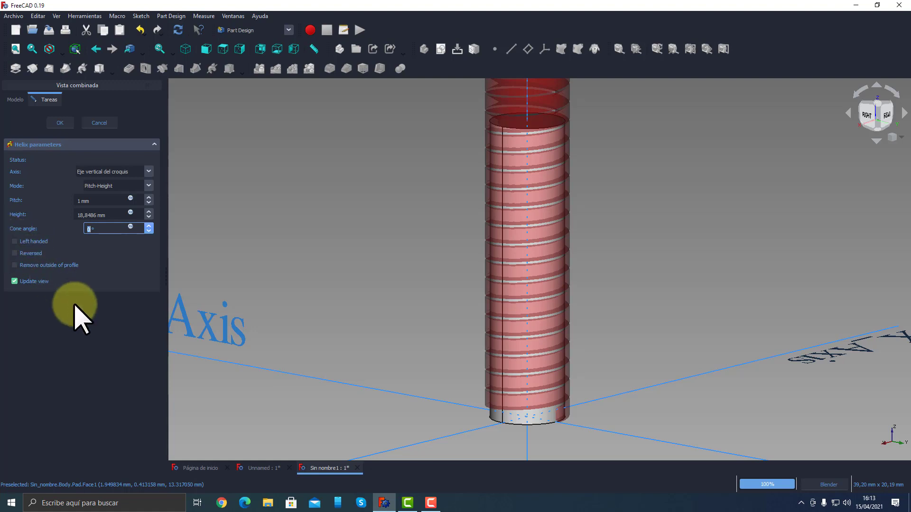
left_click(26, 254)
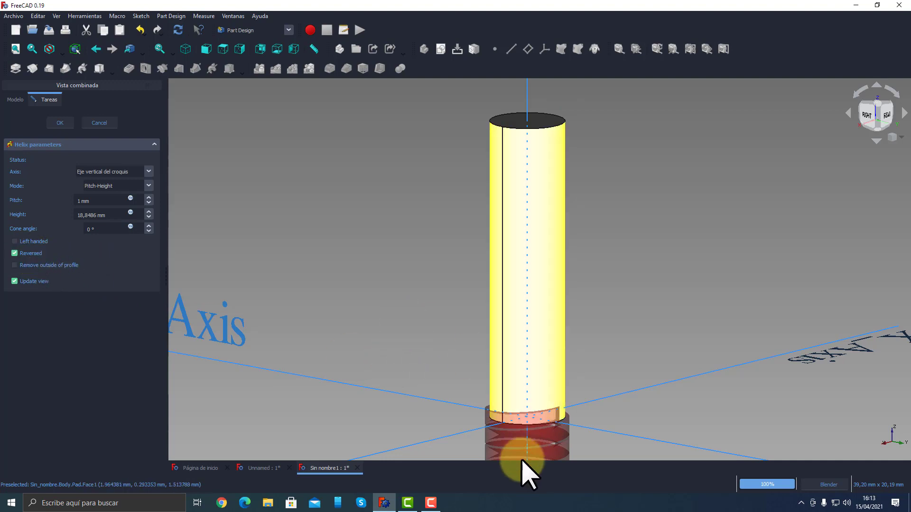
scroll(610, 370, "down", 3)
scroll(606, 357, "down", 2)
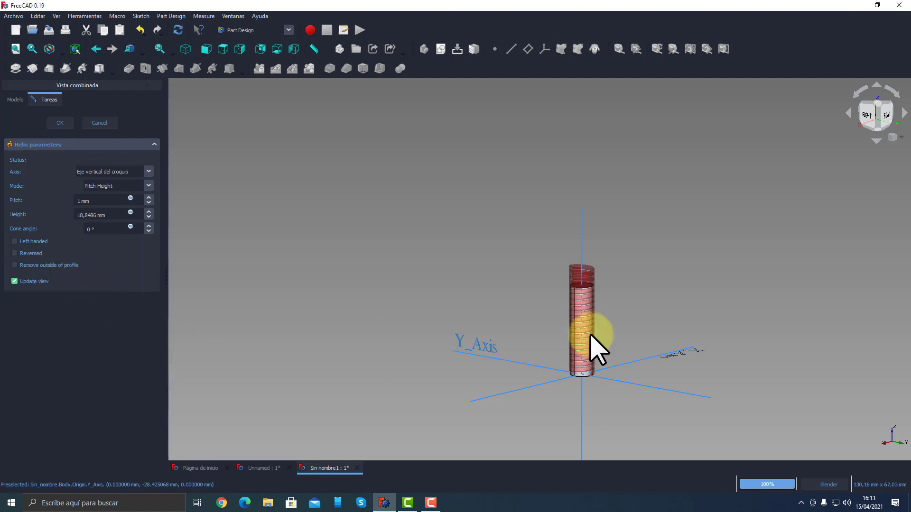
scroll(605, 350, "up", 3)
scroll(606, 351, "up", 1)
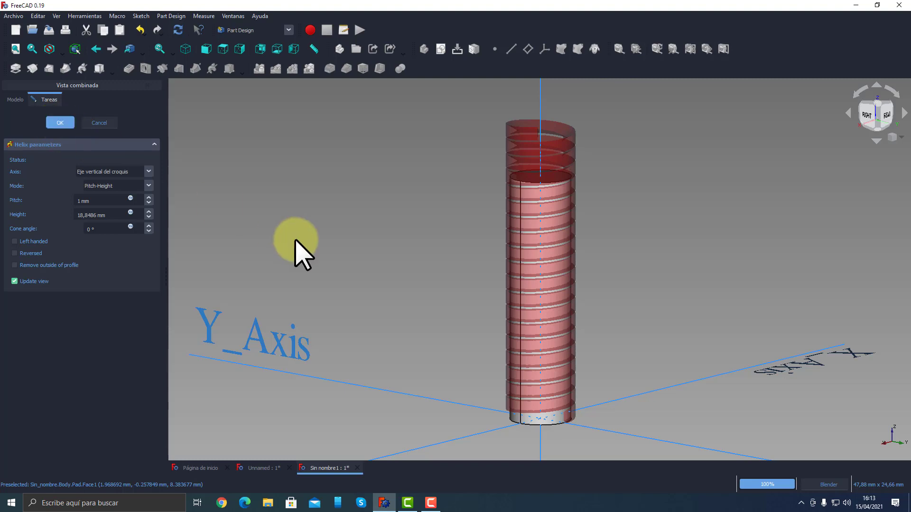
Step: Accept the subtractive helix and inspect the thread cut into the cylinder from several sides, including its start near the base
left_click(61, 123)
middle_click_drag(710, 320, 652, 370)
scroll(583, 427, "up", 5)
scroll(565, 394, "down", 5)
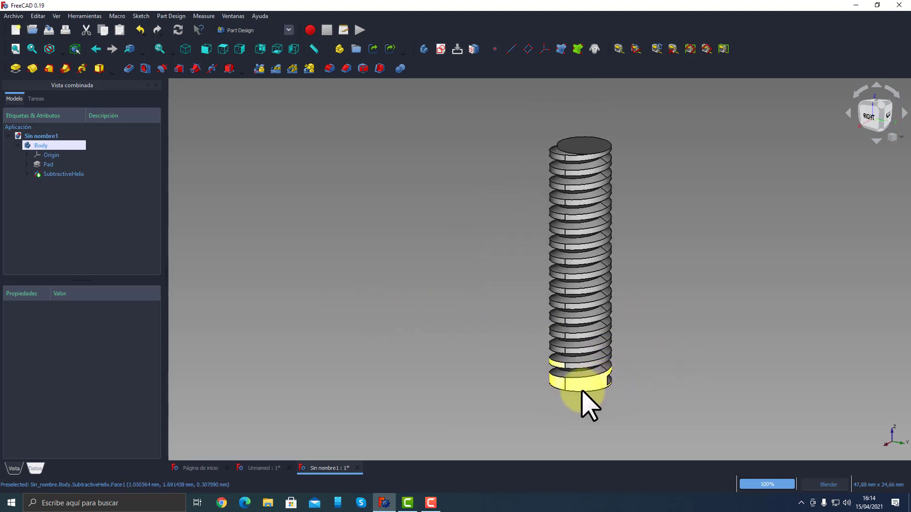
middle_click_drag(582, 392, 489, 406)
scroll(489, 407, "up", 4)
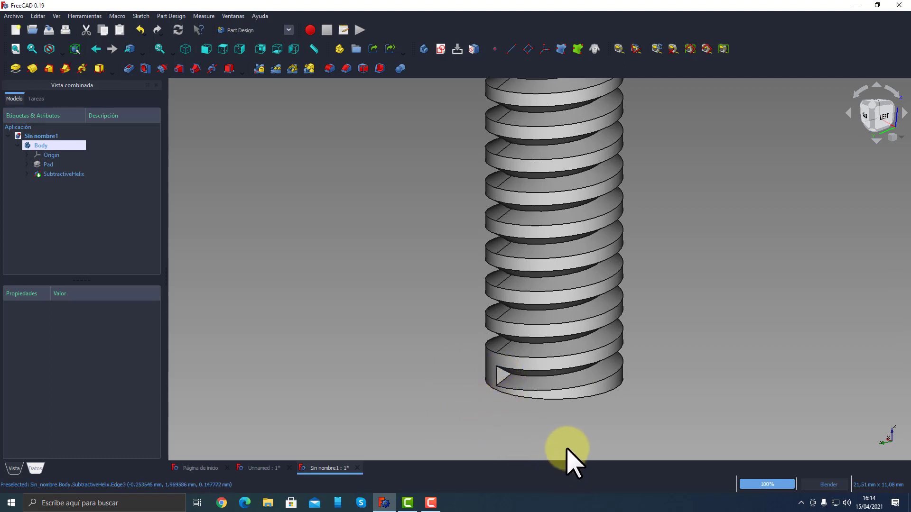
scroll(542, 397, "down", 4)
middle_click_drag(541, 390, 494, 402)
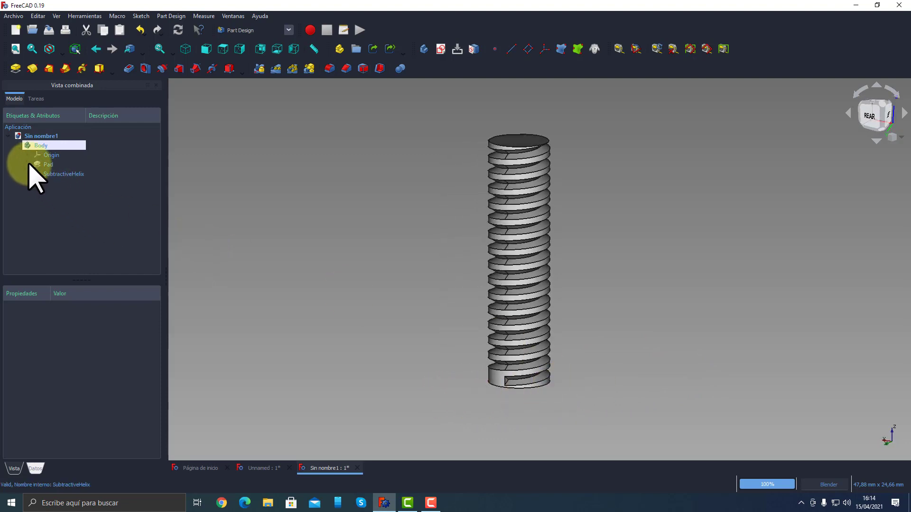
right_click(52, 174)
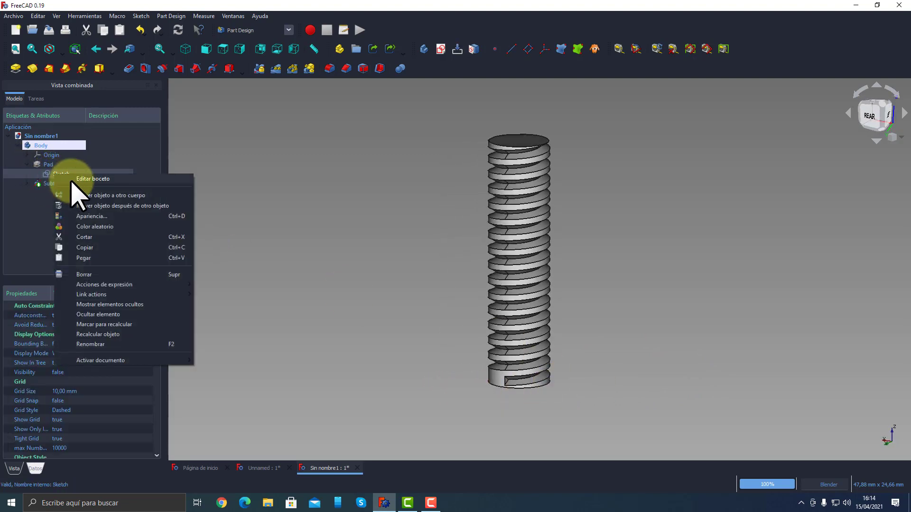
left_click(70, 178)
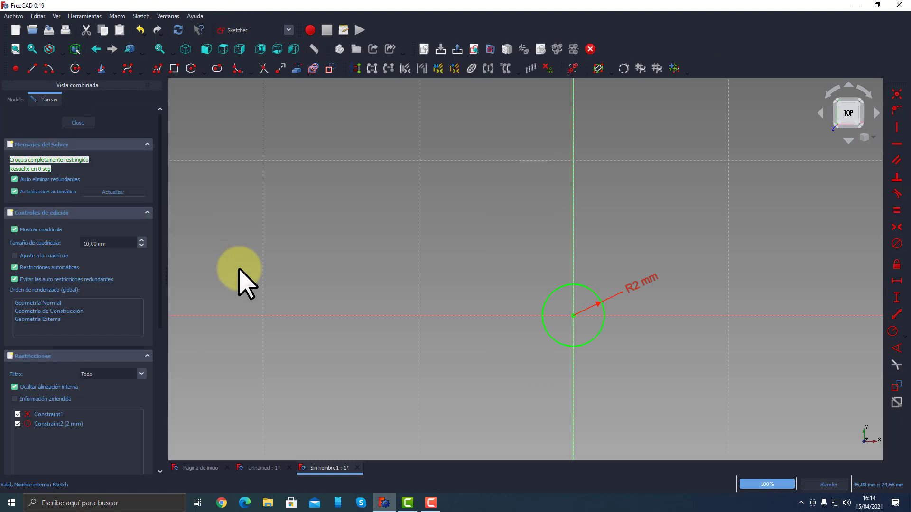
left_click(77, 122)
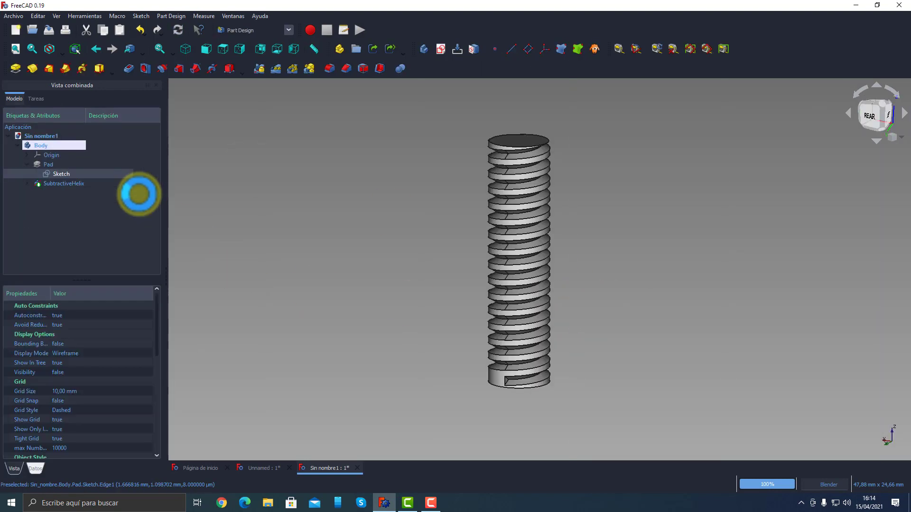
left_click(26, 165)
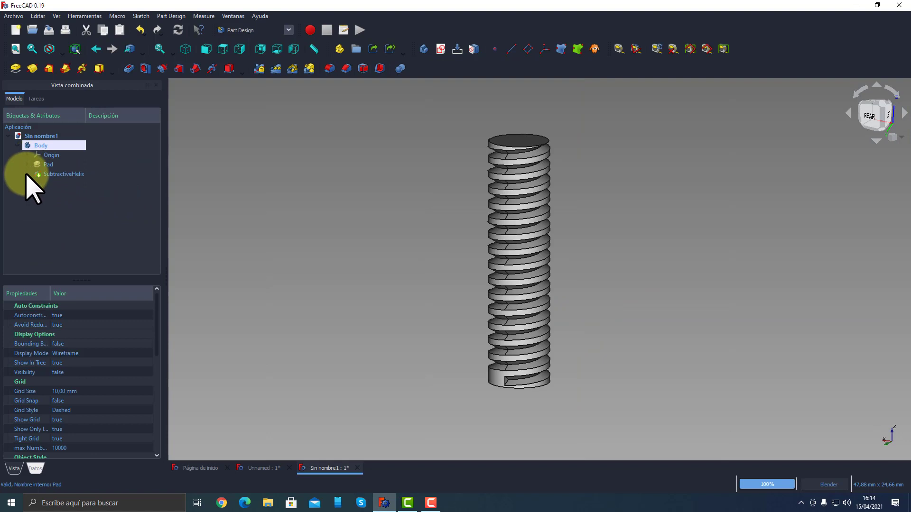
Step: Open the subtractive helix's profile sketch for editing and delete the triangle
left_click(28, 173)
double_click(58, 183)
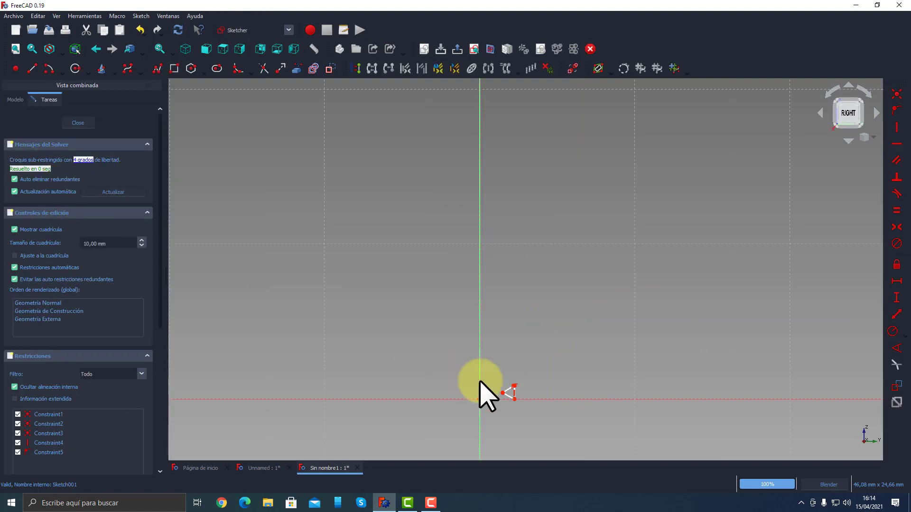
scroll(511, 406, "up", 5)
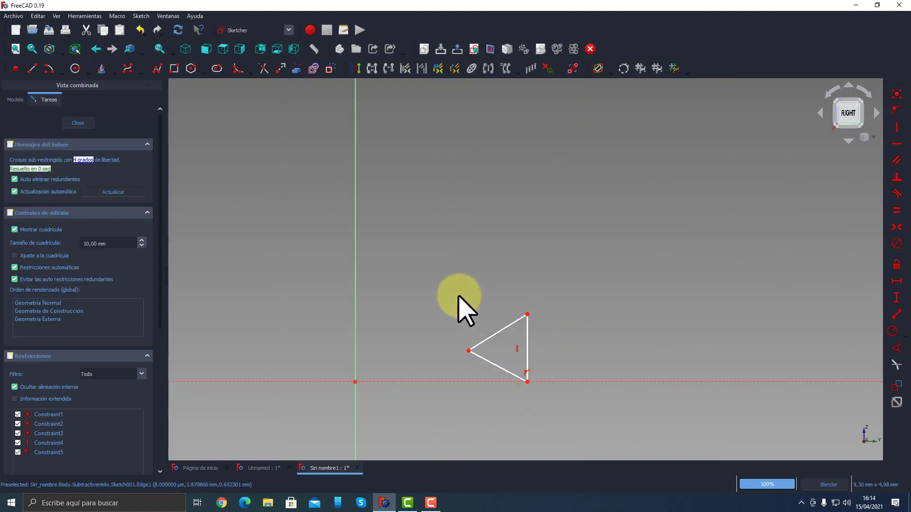
left_click_drag(459, 301, 573, 407)
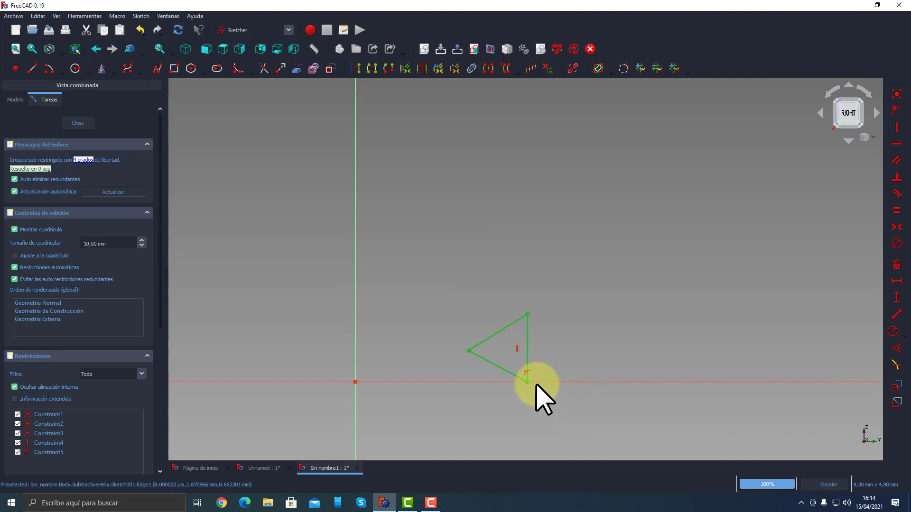
key("Delete")
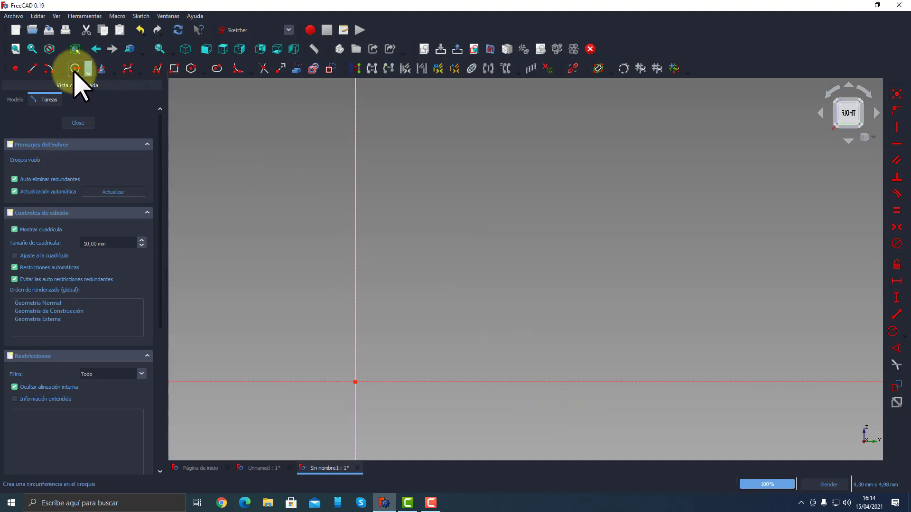
Step: Make the Pad visible, sketch a circle centred on the cylinder's outer edge just above its base, and leave the sketch
left_click(15, 99)
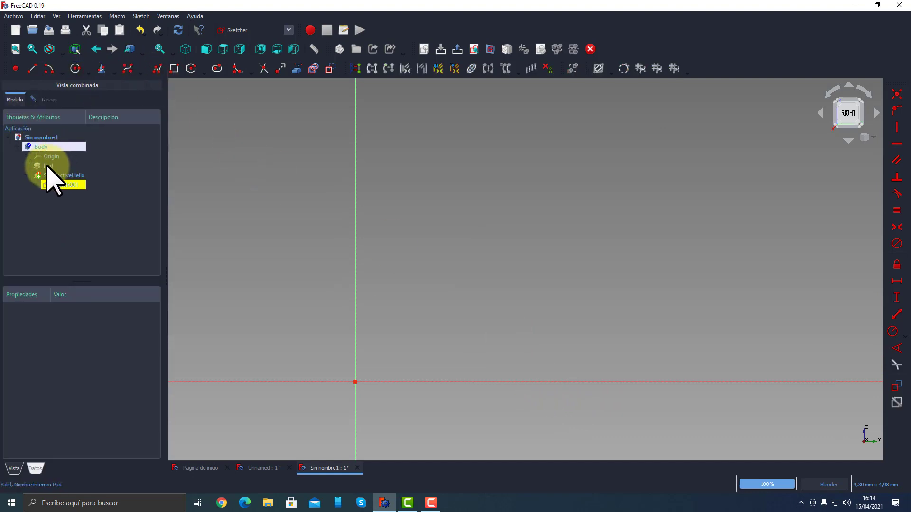
left_click(47, 166)
key("space")
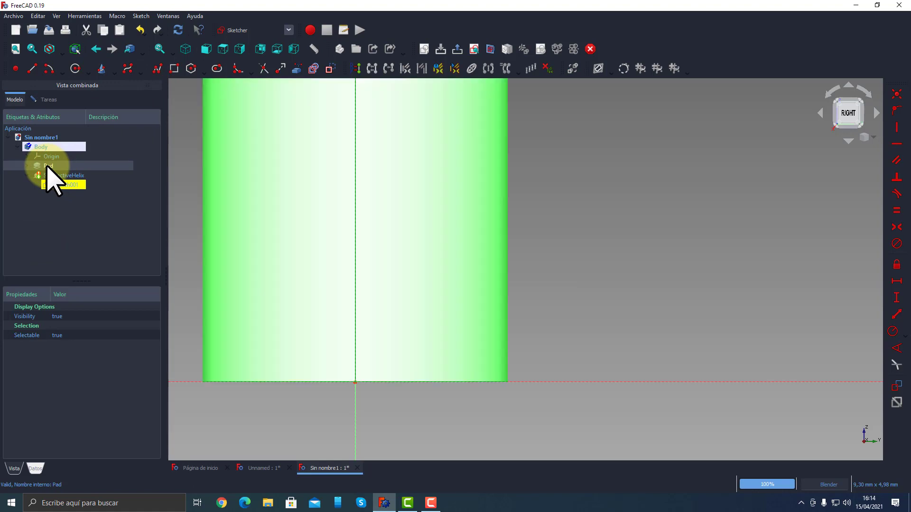
left_click(507, 333)
left_click(537, 352)
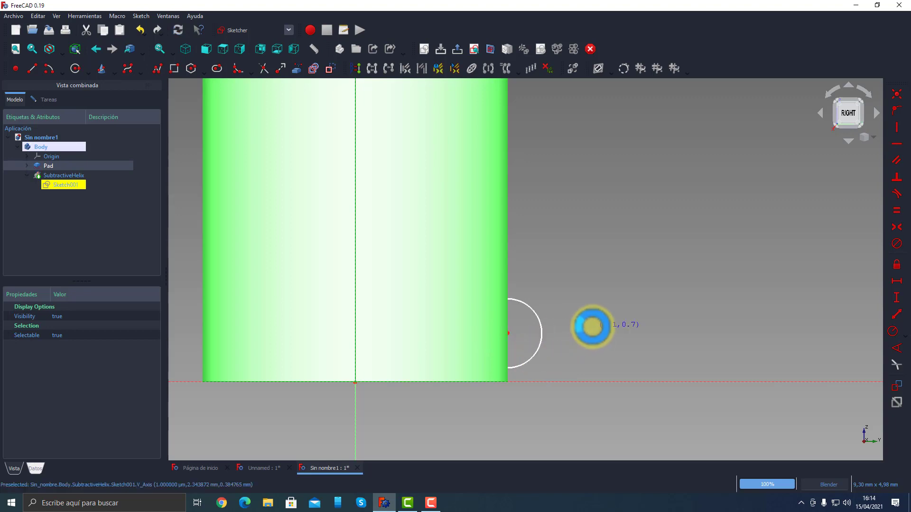
right_click(593, 327)
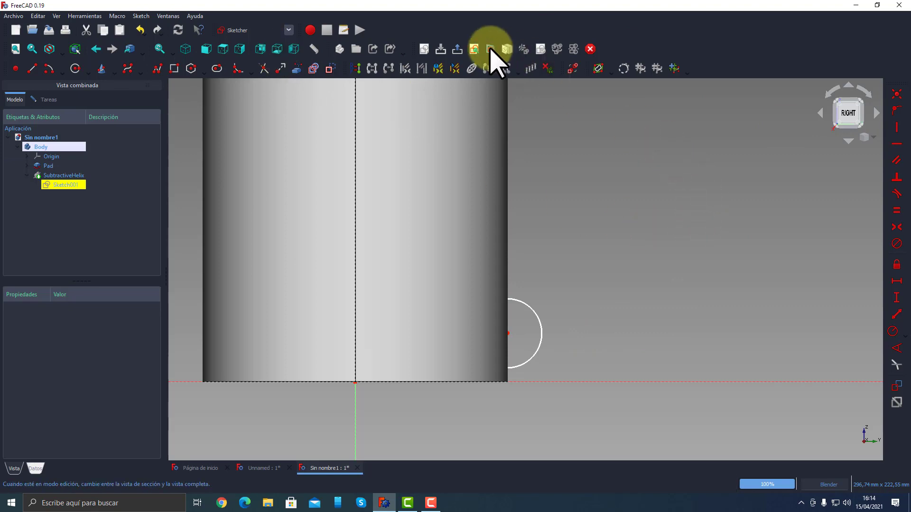
left_click(457, 49)
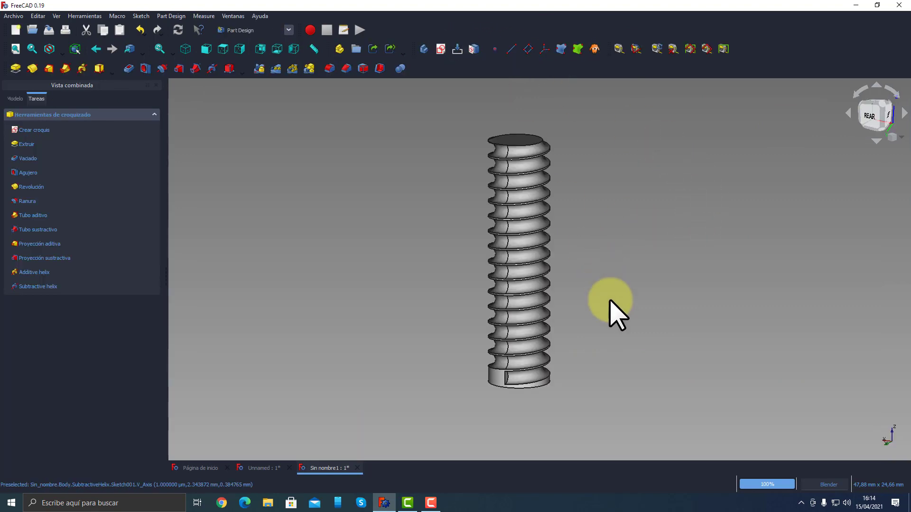
Step: Examine the rounded thread cut by the circular profile from several sides
mouse_move(610, 305)
middle_mouse_down()
mouse_move(545, 321)
mouse_move(447, 325)
mouse_move(472, 290)
mouse_move(577, 336)
mouse_move(745, 363)
mouse_move(545, 342)
mouse_move(645, 342)
middle_mouse_up()
scroll(588, 299, "up", 5)
scroll(588, 300, "down", 5)
middle_click_drag(583, 322, 505, 331)
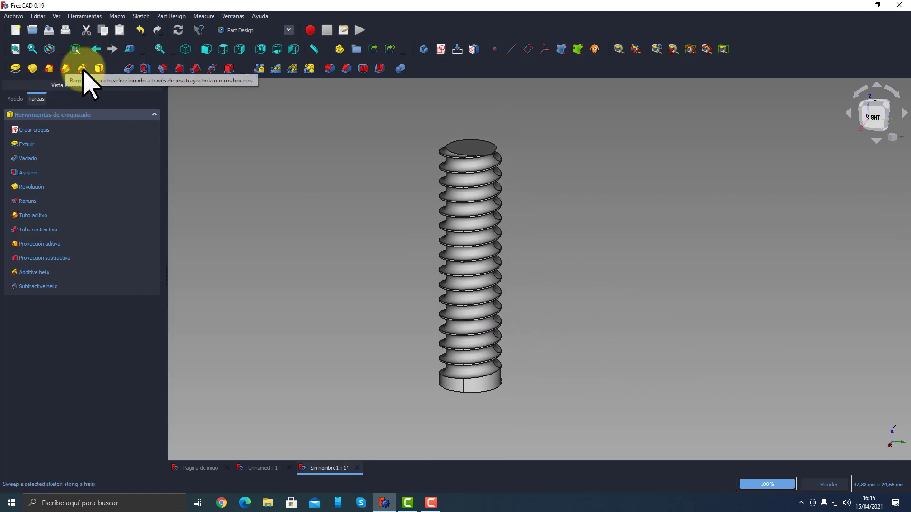
middle_click_drag(621, 295, 499, 334)
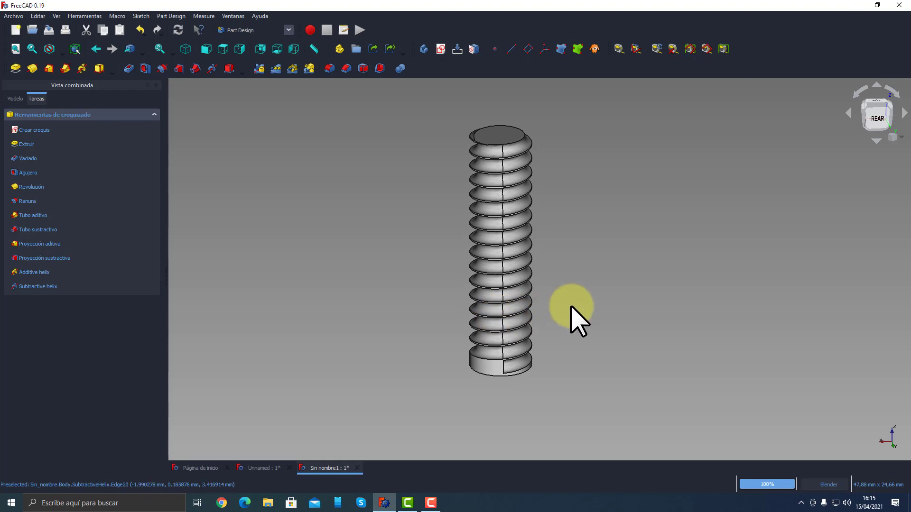
middle_click_drag(584, 306, 542, 276)
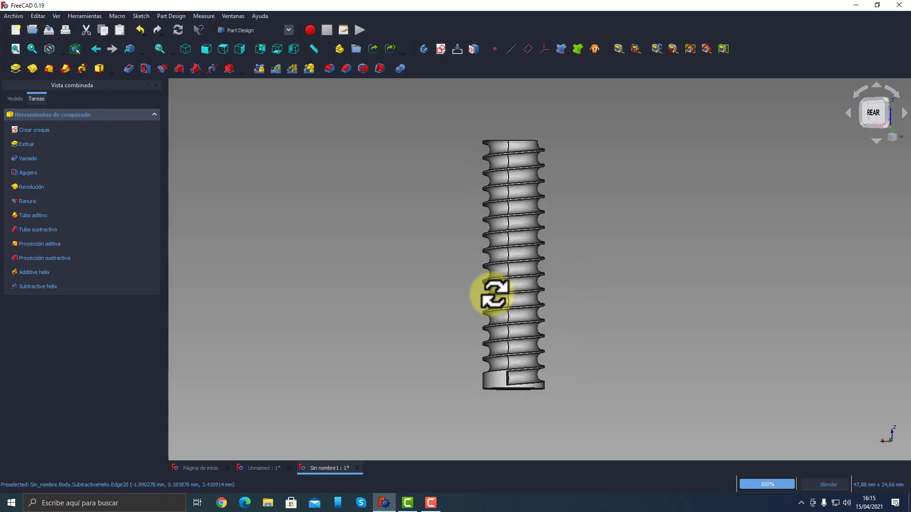
middle_click_drag(493, 295, 553, 306)
middle_click_drag(630, 318, 621, 297)
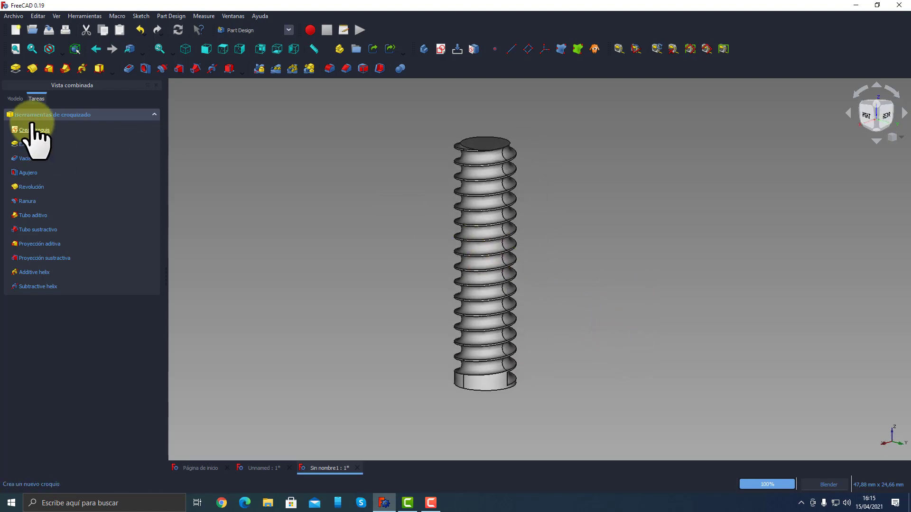
Step: Delete the subtractive helix from the body while keeping its circular profile sketch
left_click(14, 99)
left_click(67, 183)
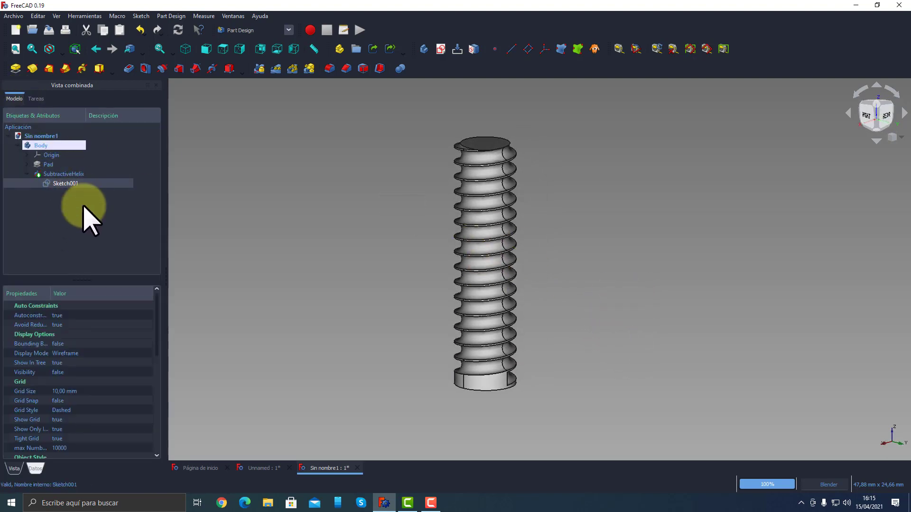
right_click(65, 174)
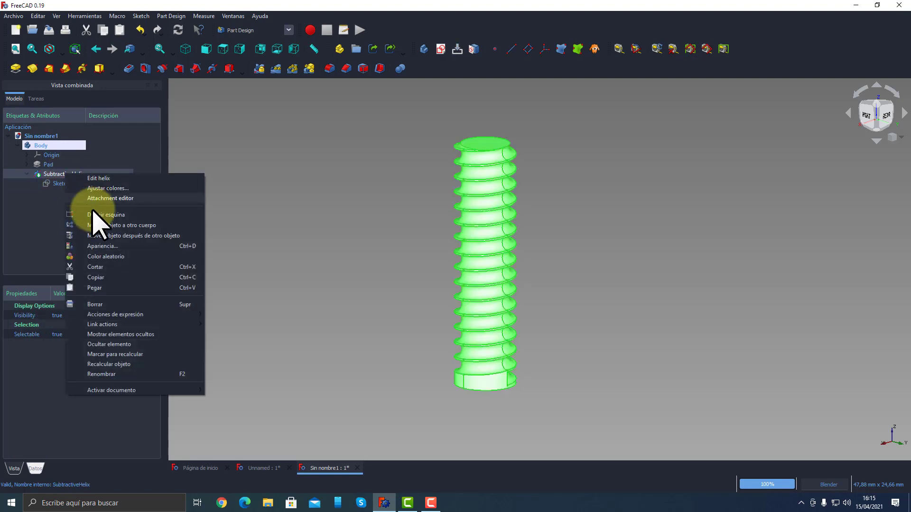
left_click(95, 305)
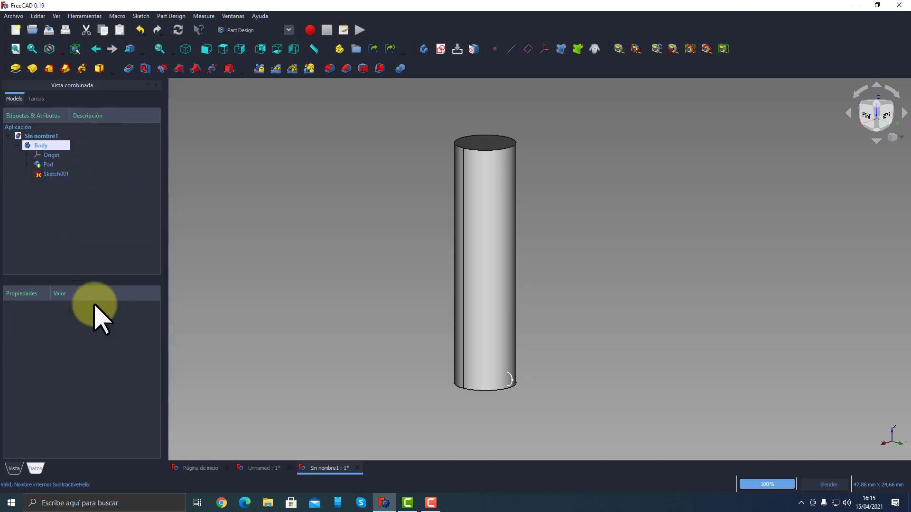
Step: Create an additive helix around the cylinder from the circular sketch with a height of 16.21 mm
left_click(56, 174)
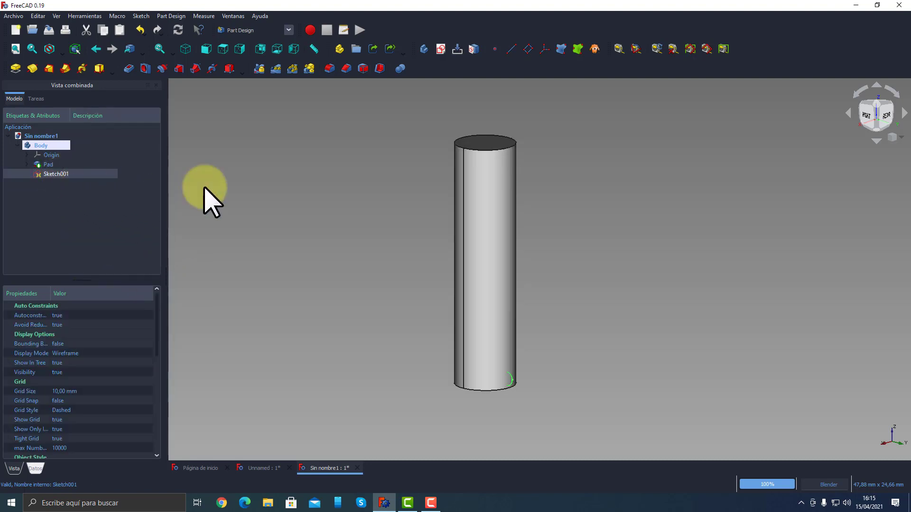
left_click(82, 69)
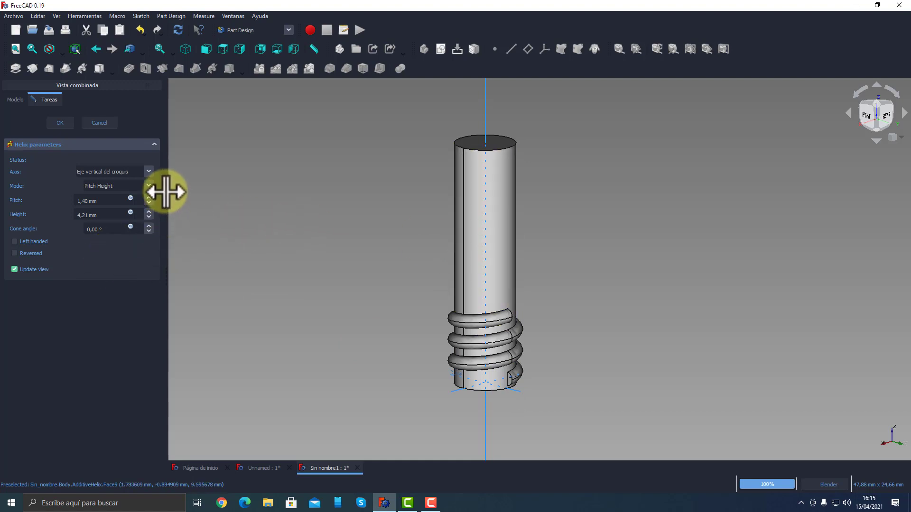
left_click(149, 212)
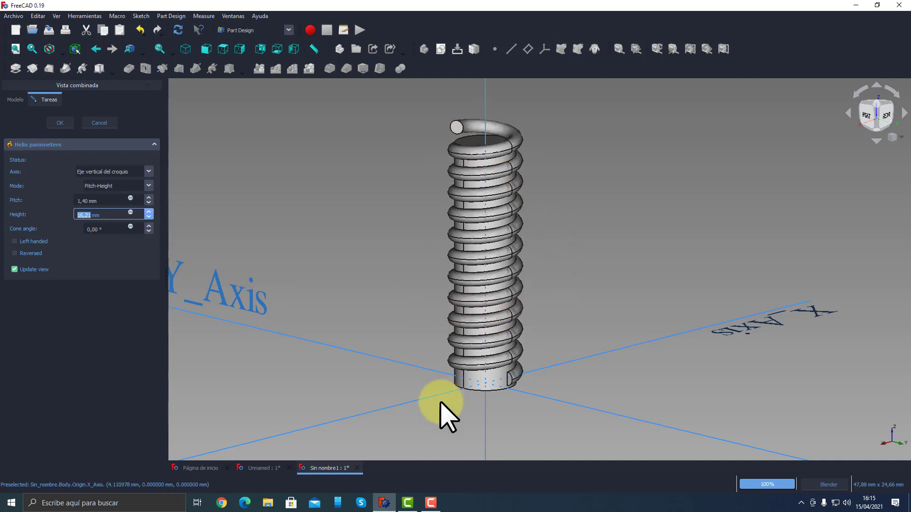
left_click(62, 124)
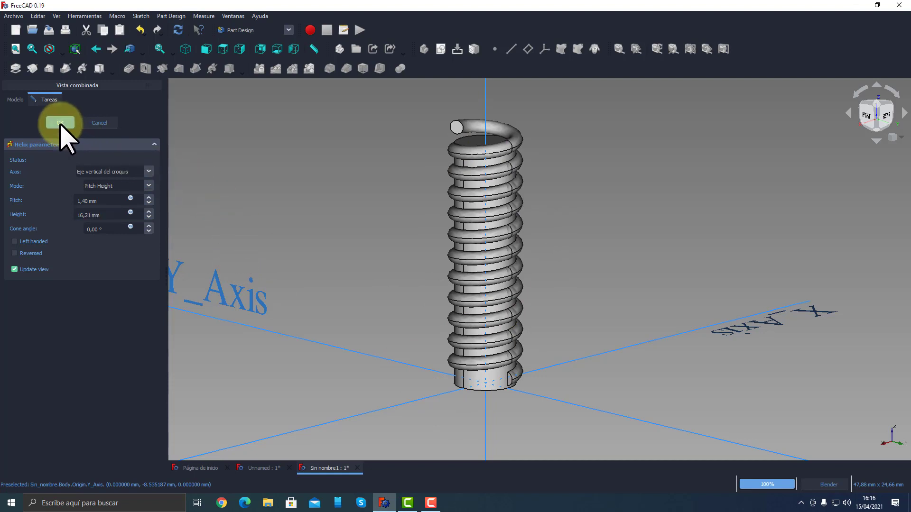
left_click(60, 123)
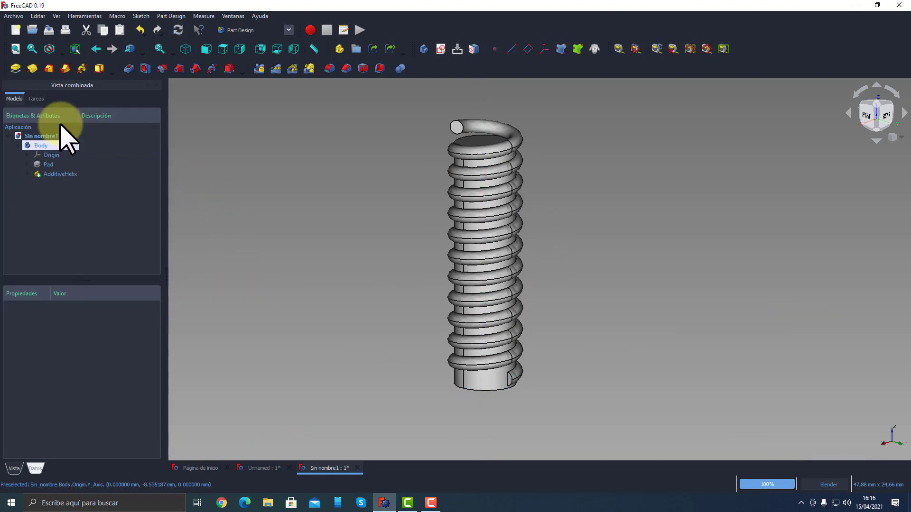
Step: Delete the additive helix and the Pad from the body while keeping both of their sketches
middle_click_drag(585, 274, 537, 348)
scroll(537, 348, "up", 2)
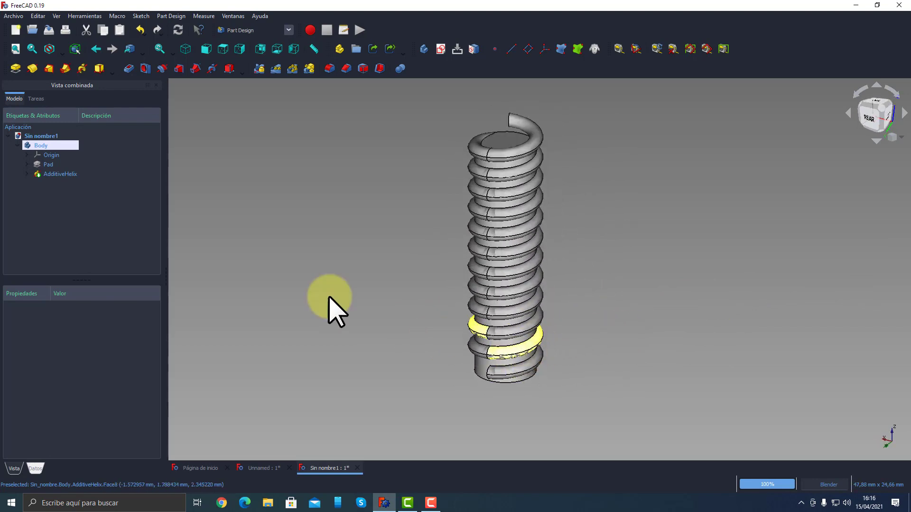
left_click(57, 174)
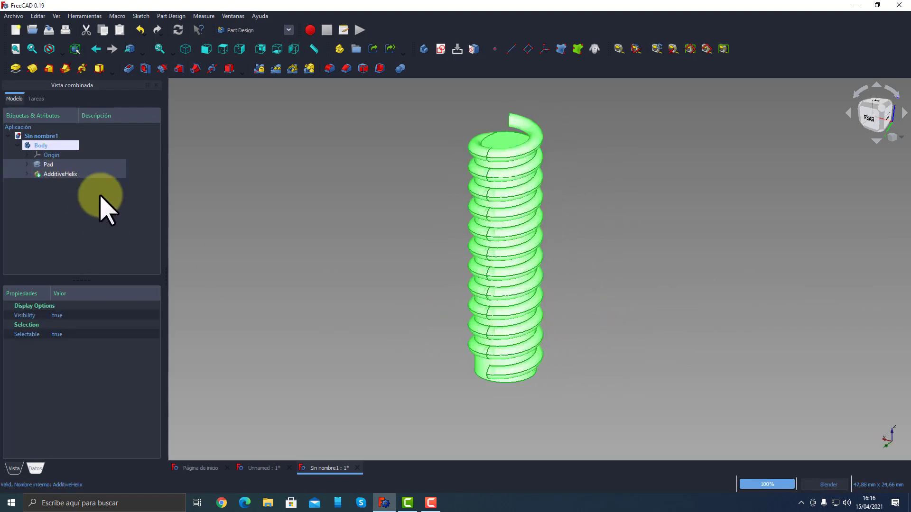
key("Delete")
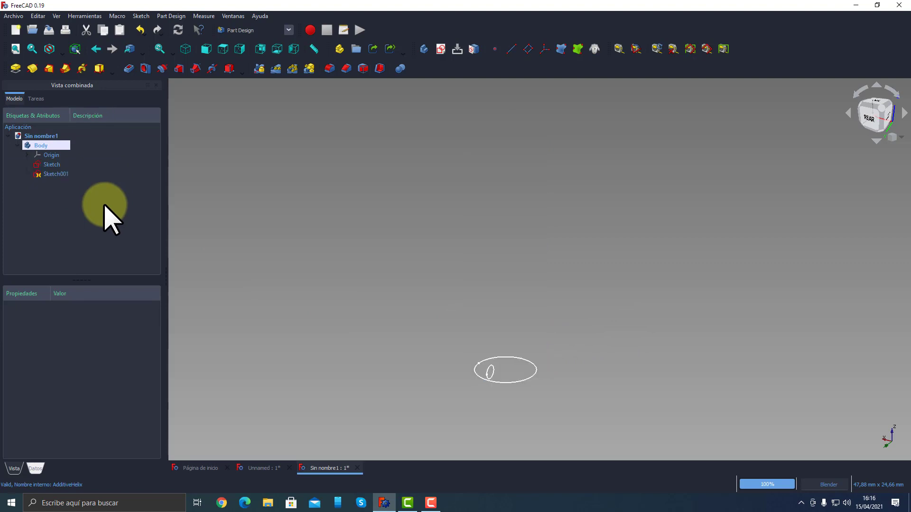
Step: Delete the cylinder's base sketch so that only the small circular profile sketch stays in the body
left_click(52, 174)
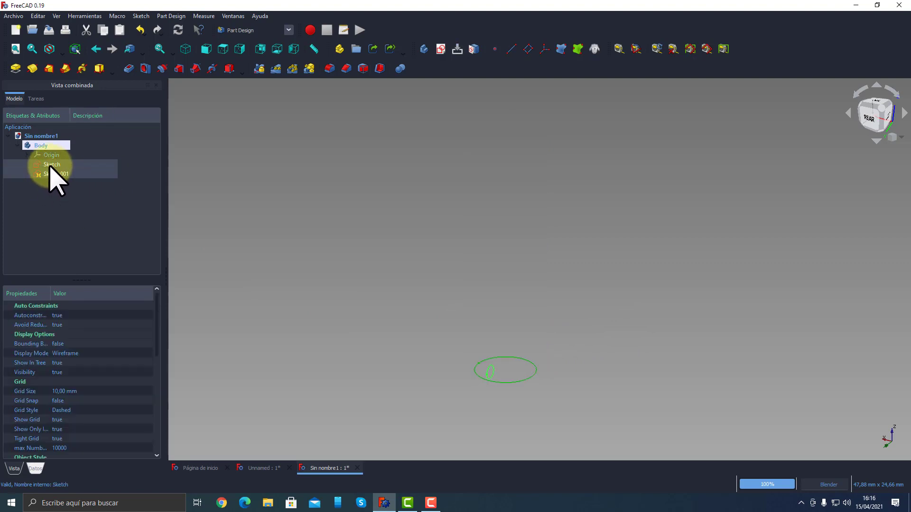
left_click(51, 181)
left_click(48, 176)
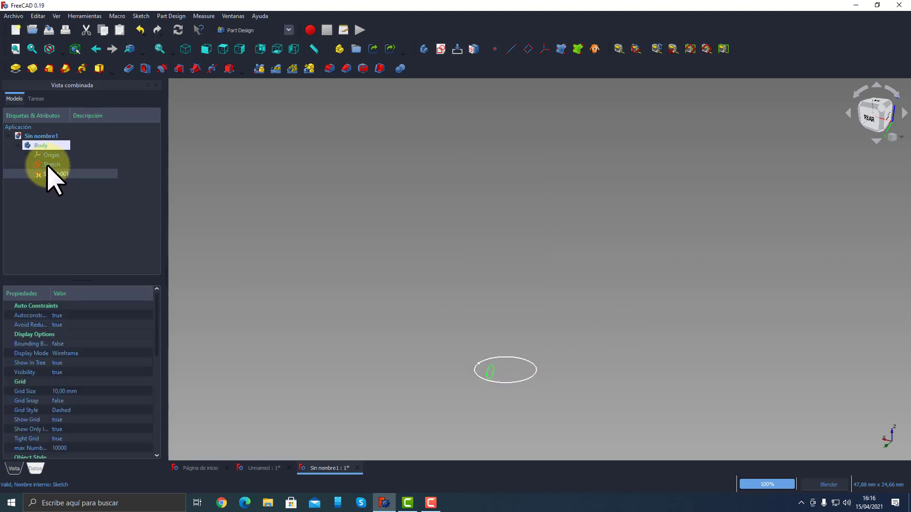
left_click(47, 166)
key("Delete")
left_click(47, 166)
Step: Show the body's origin axes and planes and view the circular profile against them from the right
middle_click_drag(421, 285, 620, 284)
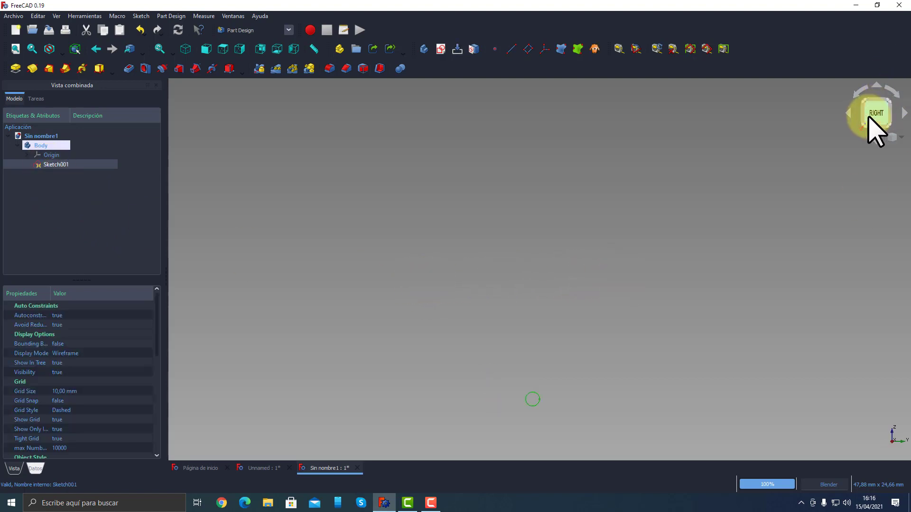
scroll(649, 293, "down", 3)
scroll(585, 394, "up", 3)
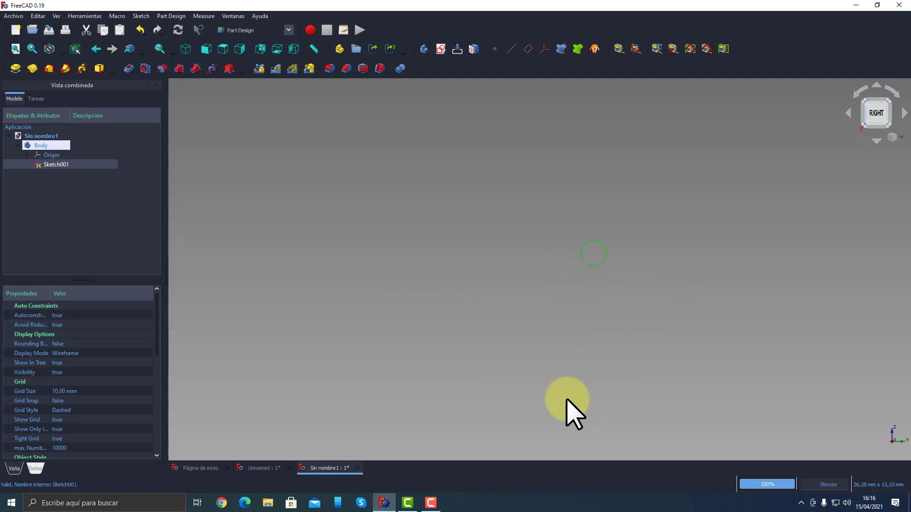
scroll(589, 233, "up", 2)
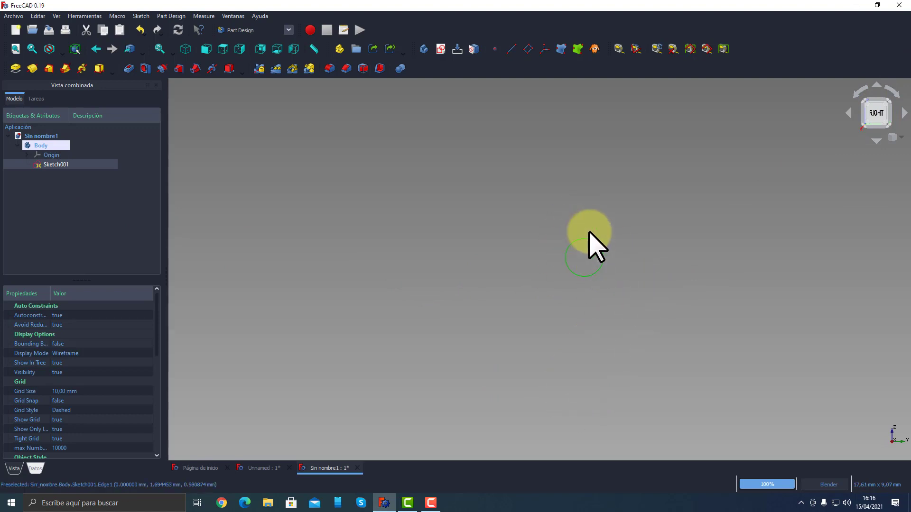
middle_click_drag(589, 232, 576, 272, "shift")
left_click(43, 154)
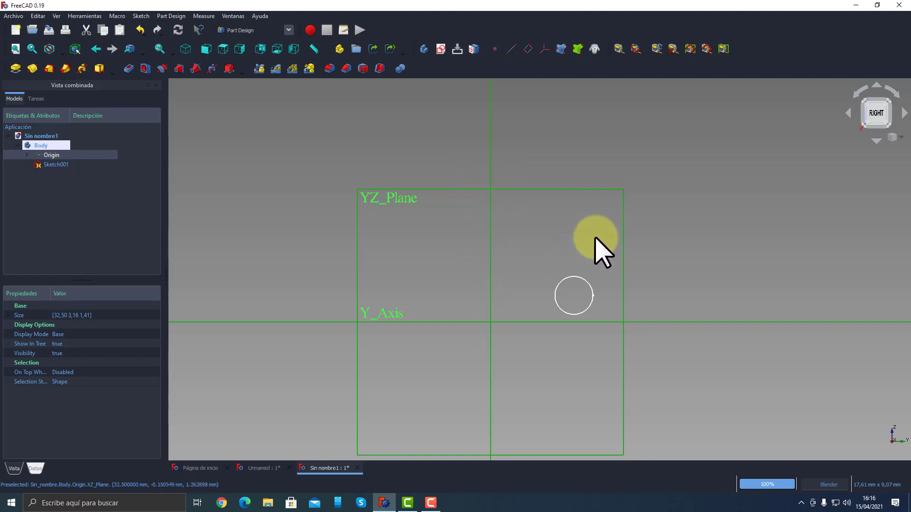
mouse_move(596, 244)
middle_mouse_down()
mouse_move(576, 248)
mouse_move(573, 261)
mouse_move(527, 267)
mouse_move(513, 258)
mouse_move(540, 261)
mouse_move(593, 238)
middle_mouse_up()
left_click(868, 117)
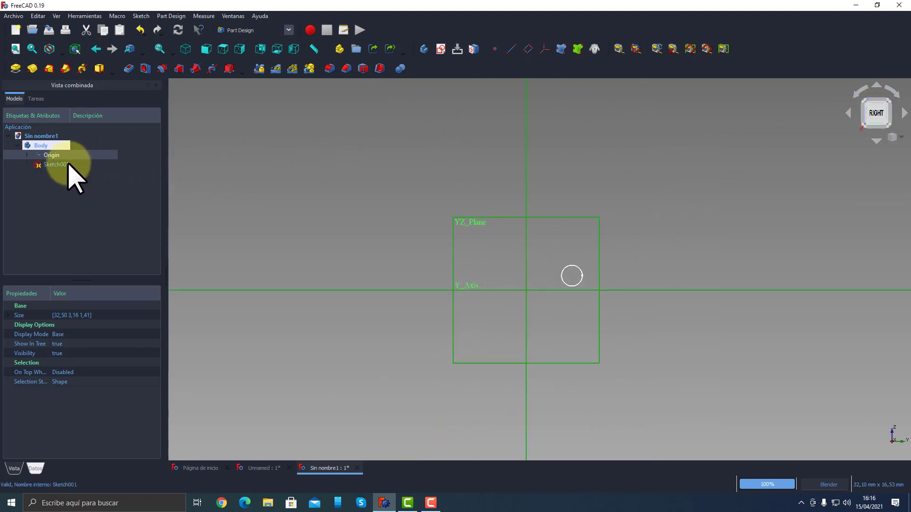
Step: Create an additive helix from the circular profile sketch around its vertical axis, with a height of 11.21 mm
left_click(40, 164)
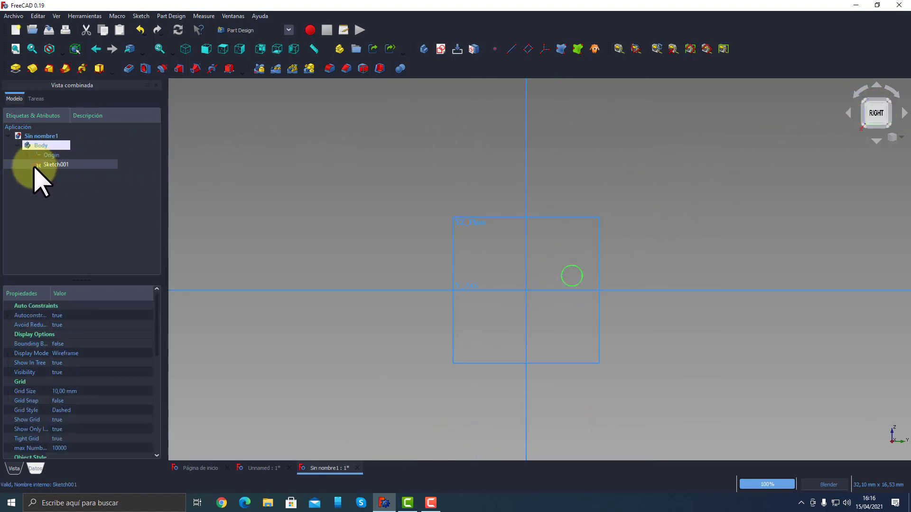
left_click(81, 69)
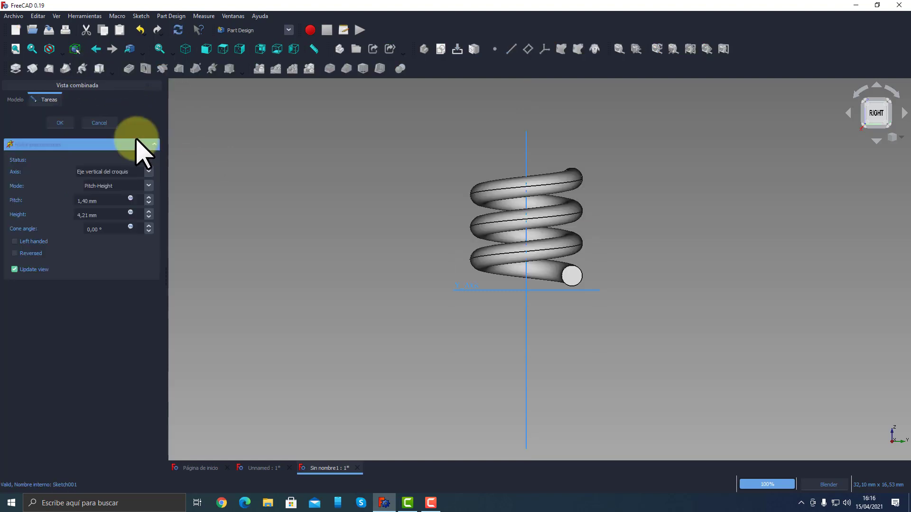
middle_click_drag(366, 244, 425, 276)
scroll(425, 277, "up", 2)
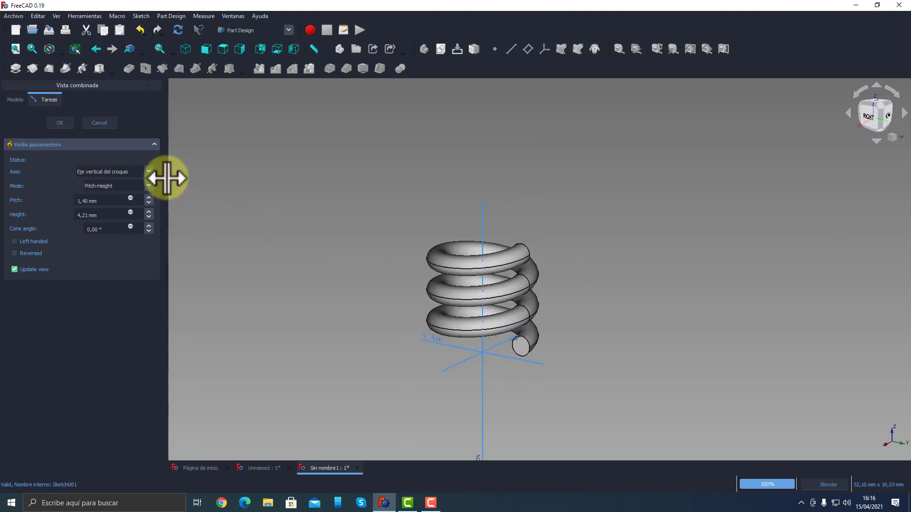
left_click(148, 211)
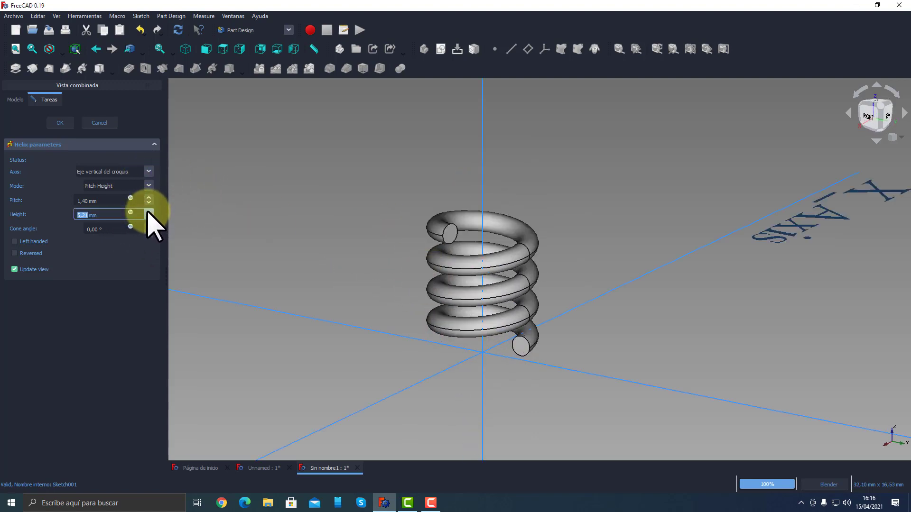
left_click(149, 211)
left_click(148, 211)
left_click(149, 211)
left_click(149, 211)
left_click(148, 211)
left_click(149, 210)
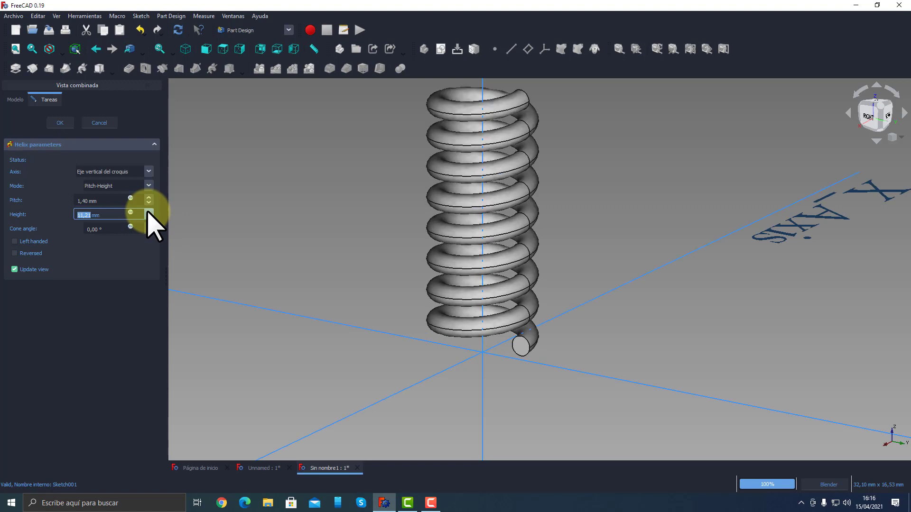
Step: Try helix pitches of 2.4 mm and 3.4 mm and return the pitch to 1.4 mm
scroll(366, 255, "down", 2)
middle_click_drag(366, 255, 350, 284)
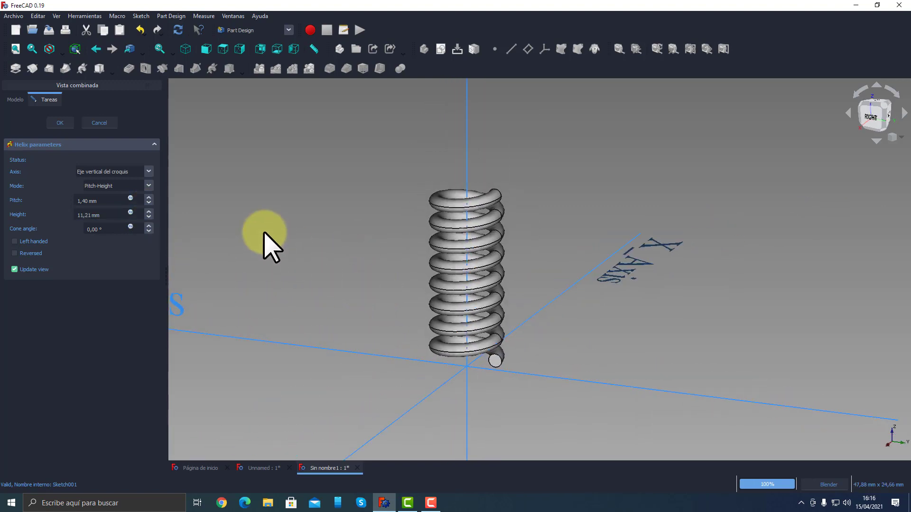
left_click(149, 197)
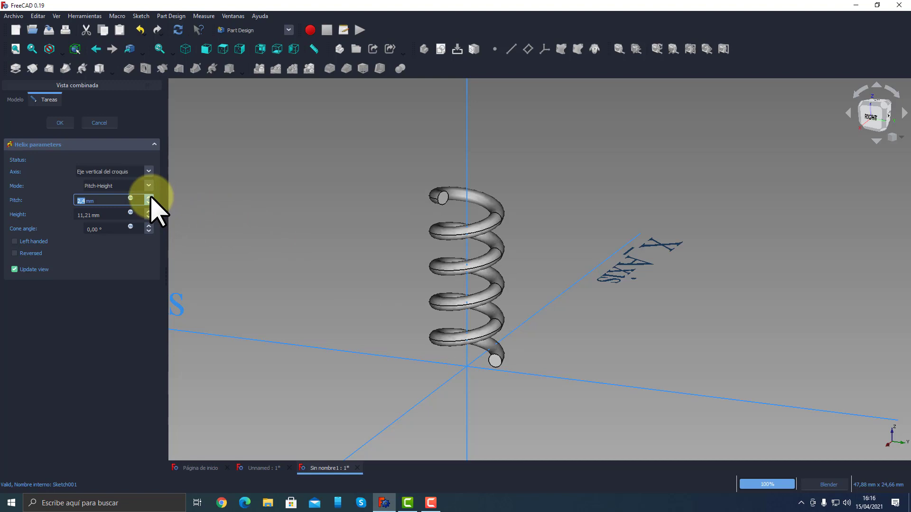
left_click(149, 197)
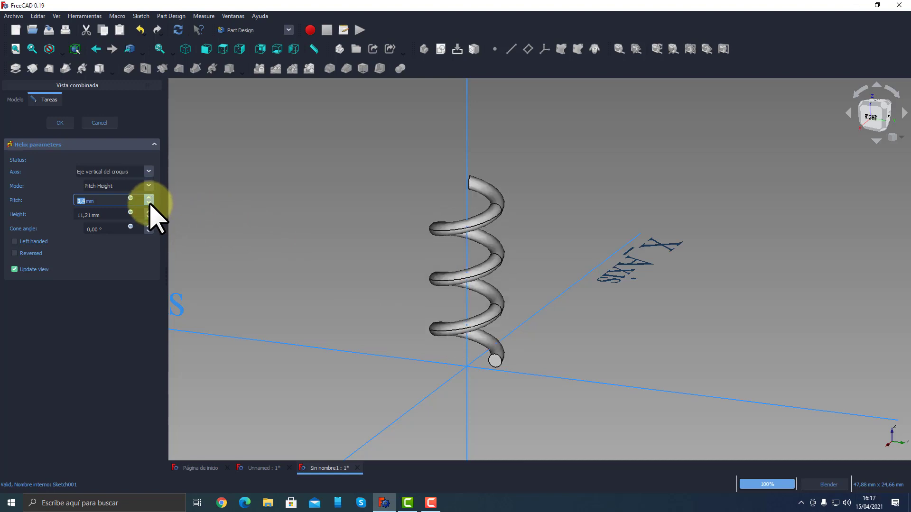
left_click(148, 202)
left_click(149, 202)
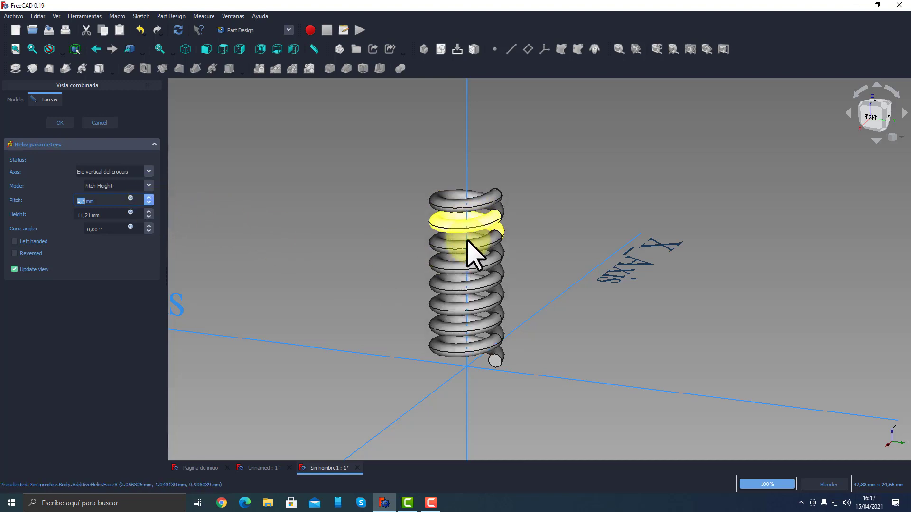
Step: Try a 15° cone angle on the helix, set it to -5° instead, and accept the feature
left_click(148, 227)
left_click(148, 226)
left_click(149, 226)
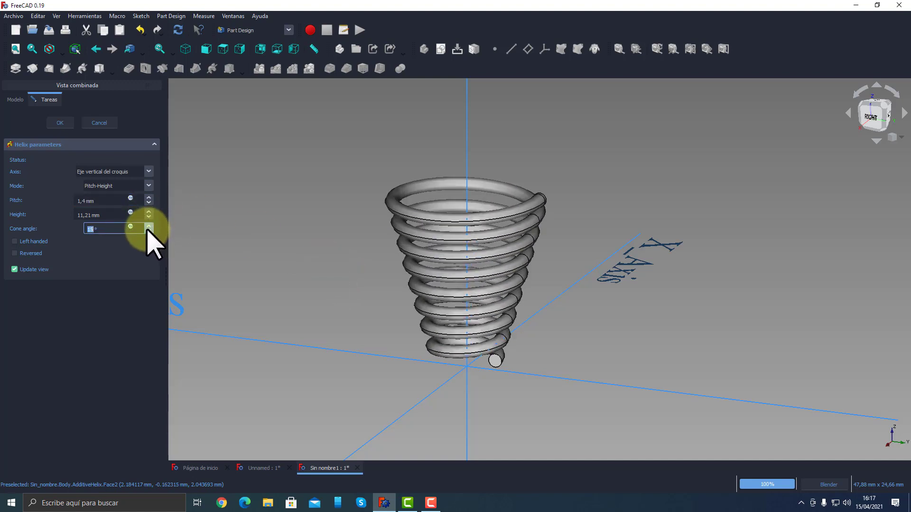
left_click(148, 231)
left_click(148, 232)
left_click(149, 231)
left_click(149, 232)
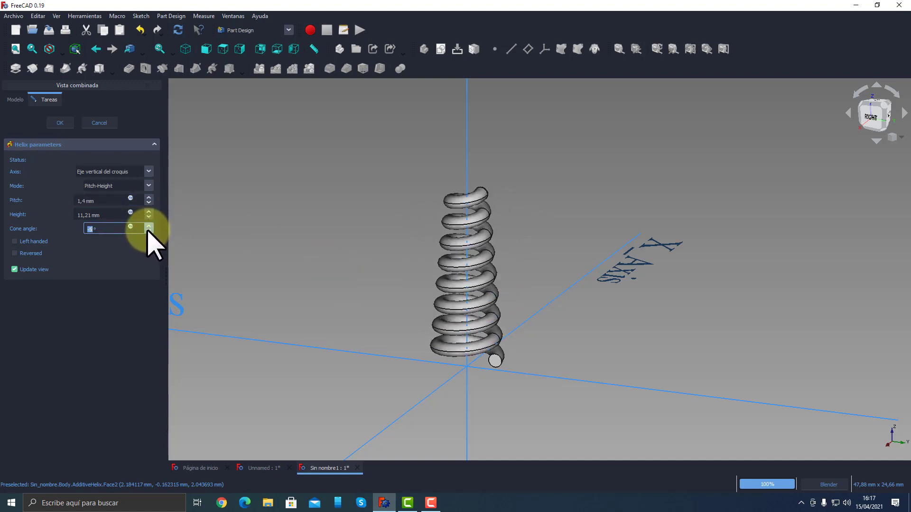
middle_click_drag(397, 284, 413, 301)
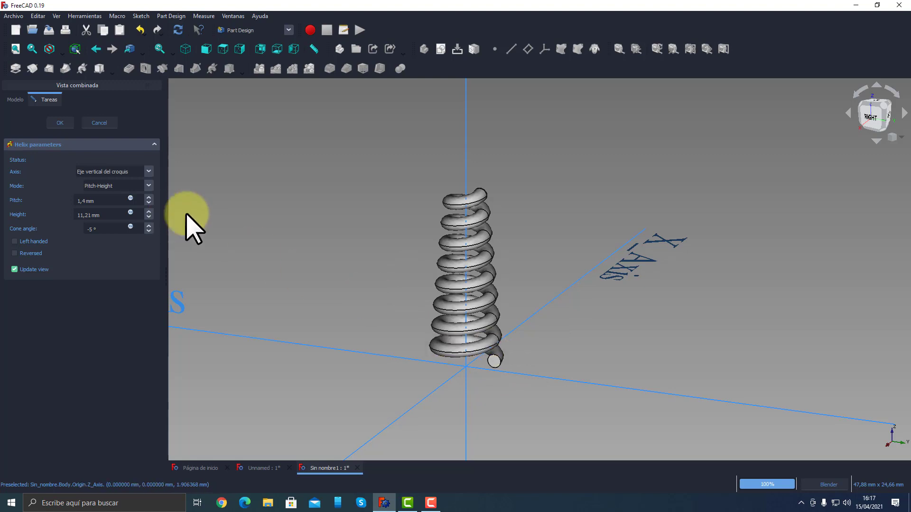
left_click(60, 123)
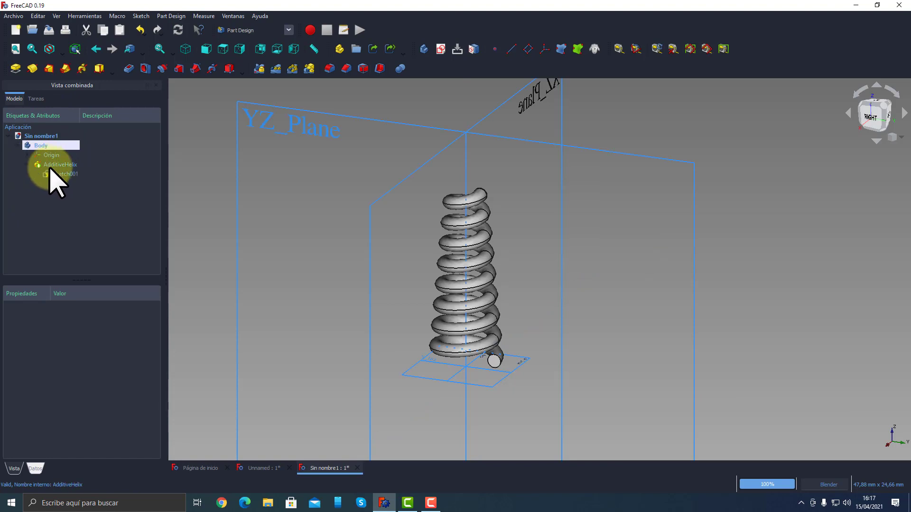
Step: Replace the circle in the helix's profile sketch with a hexagon on the same centre and leave the sketch
double_click(55, 174)
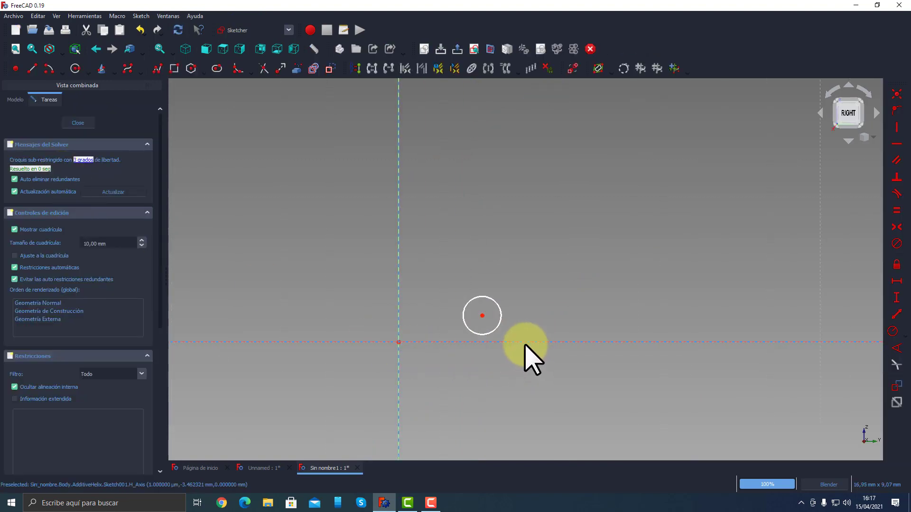
left_click(195, 71)
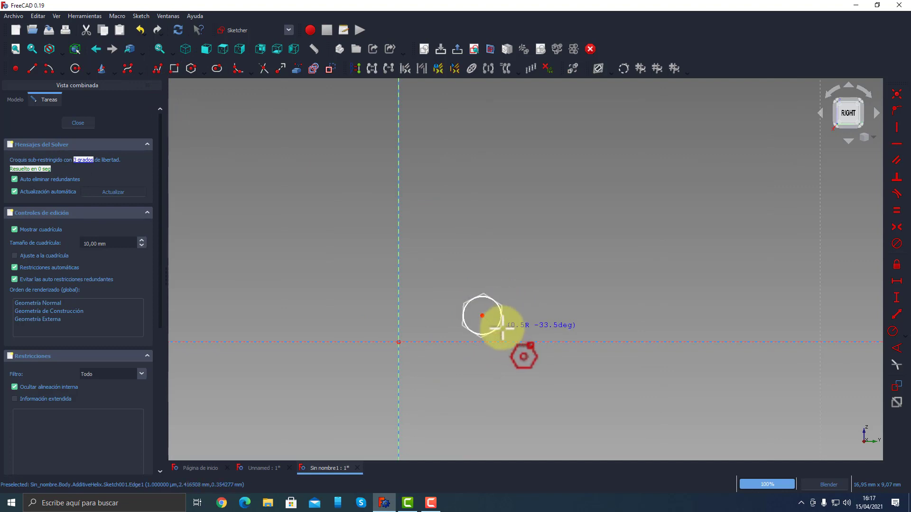
left_click(489, 320)
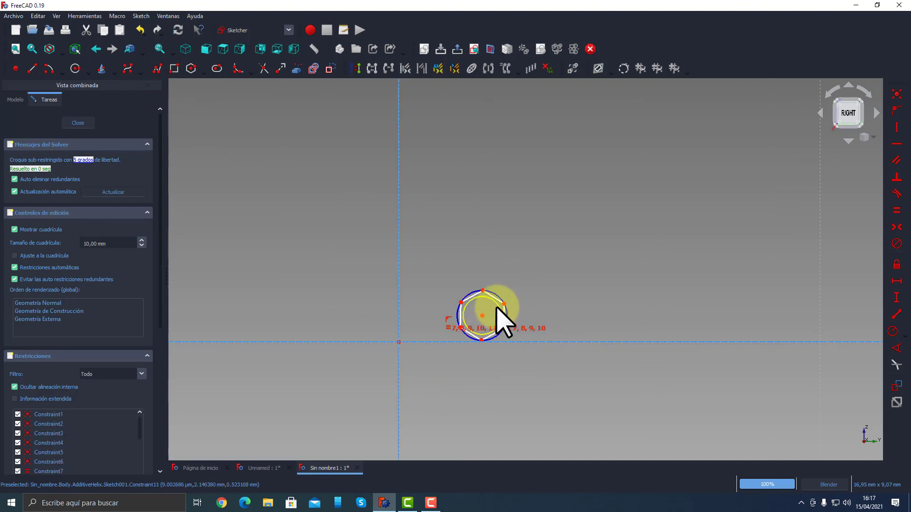
left_click(497, 307)
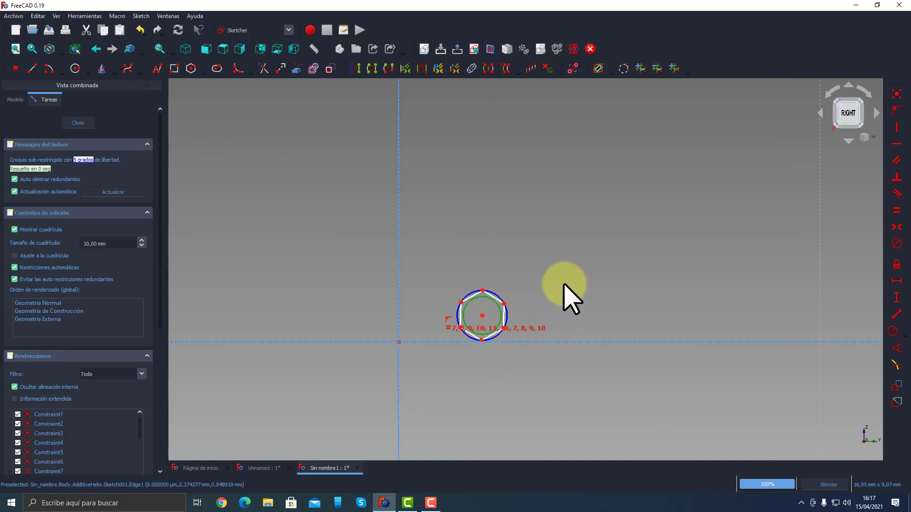
left_click(85, 124)
Step: Examine the tapered helix with its hexagonal profile from several sides and close up at its lower end
middle_click_drag(545, 362, 498, 376)
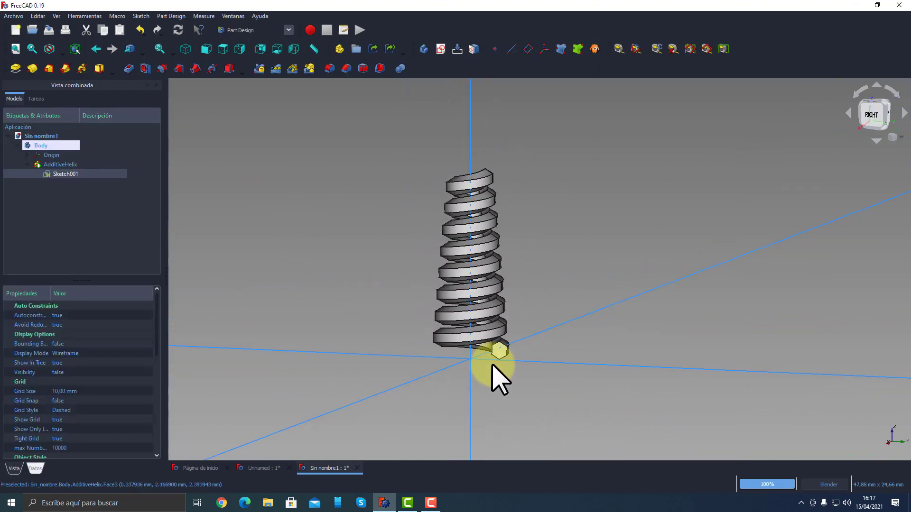
scroll(517, 361, "up", 5)
middle_click_drag(620, 346, 539, 315)
scroll(539, 314, "down", 5)
middle_click_drag(742, 264, 524, 312)
mouse_move(428, 320)
middle_mouse_down()
mouse_move(531, 305)
mouse_move(456, 324)
mouse_move(526, 350)
middle_mouse_up()
scroll(424, 253, "up", 3)
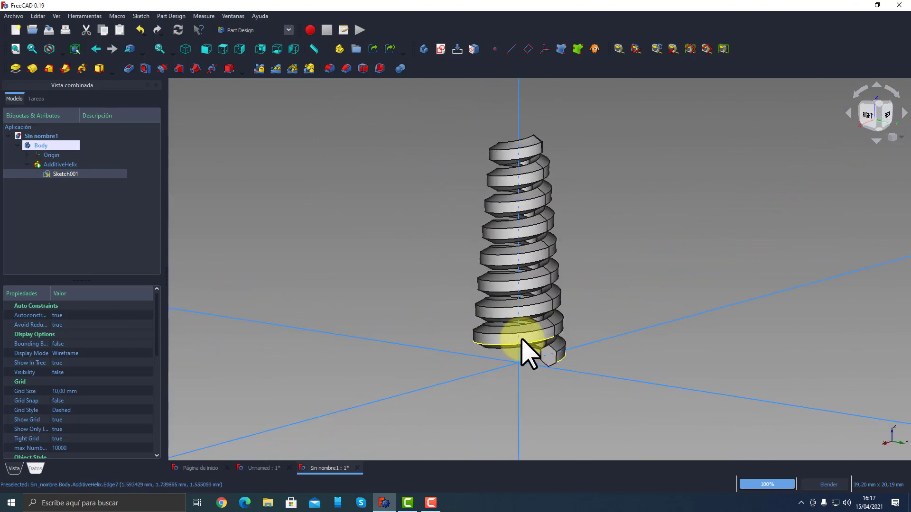
left_click(455, 259)
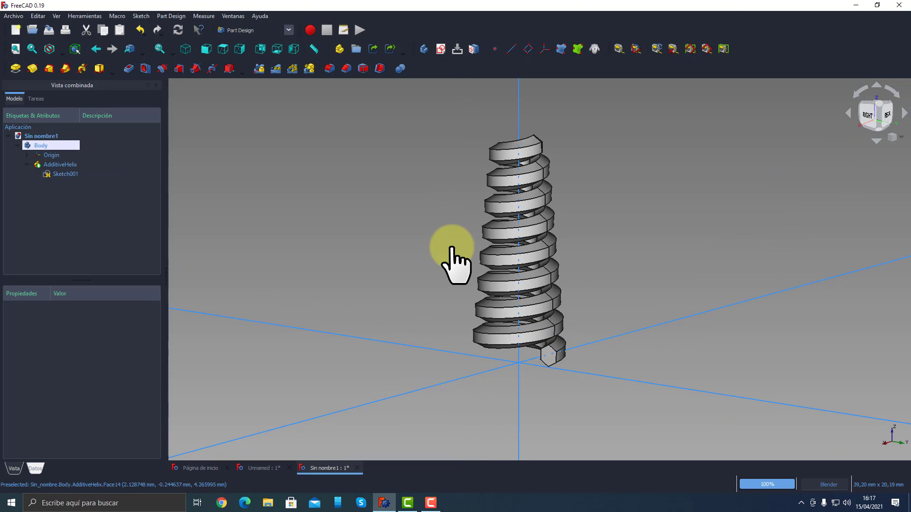
mouse_move(437, 260)
middle_mouse_down()
mouse_move(423, 277)
mouse_move(448, 258)
middle_mouse_up()
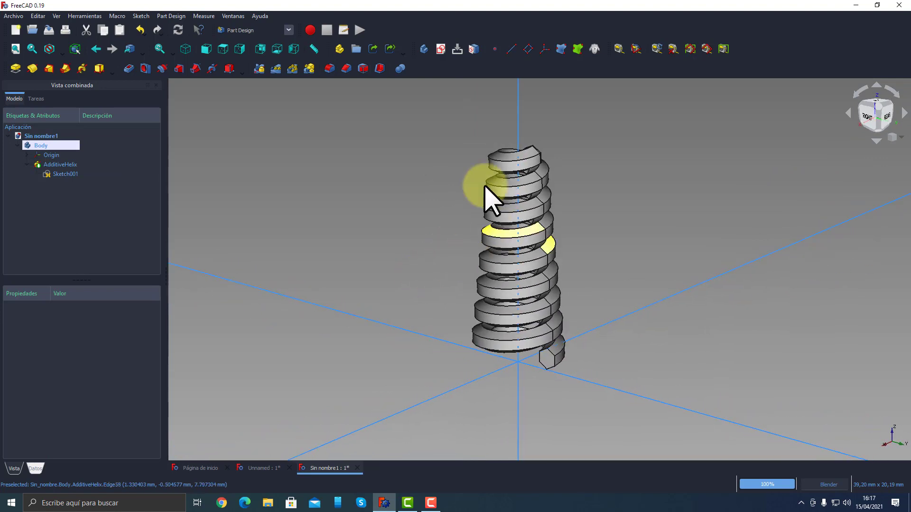
Step: Examine the parameters of the Part workbench's helix primitive and close the primitives dialog without creating anything
left_click(294, 31)
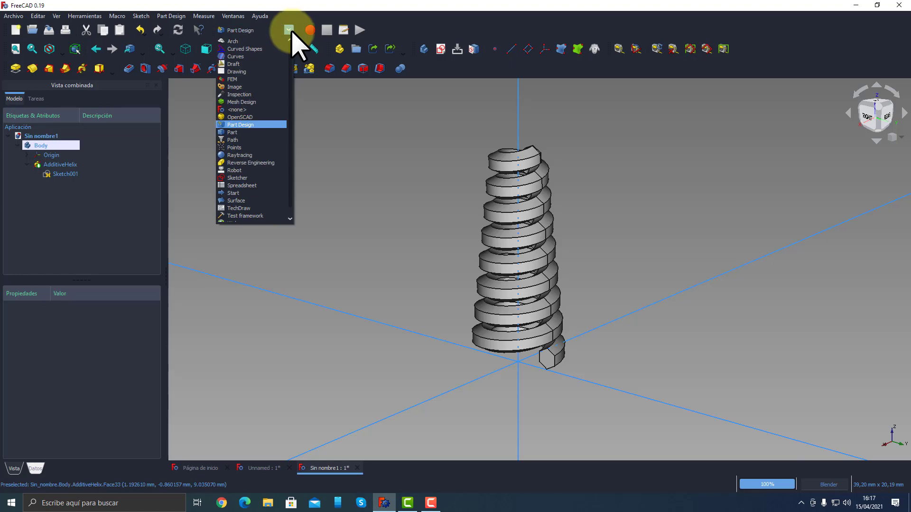
left_click(241, 133)
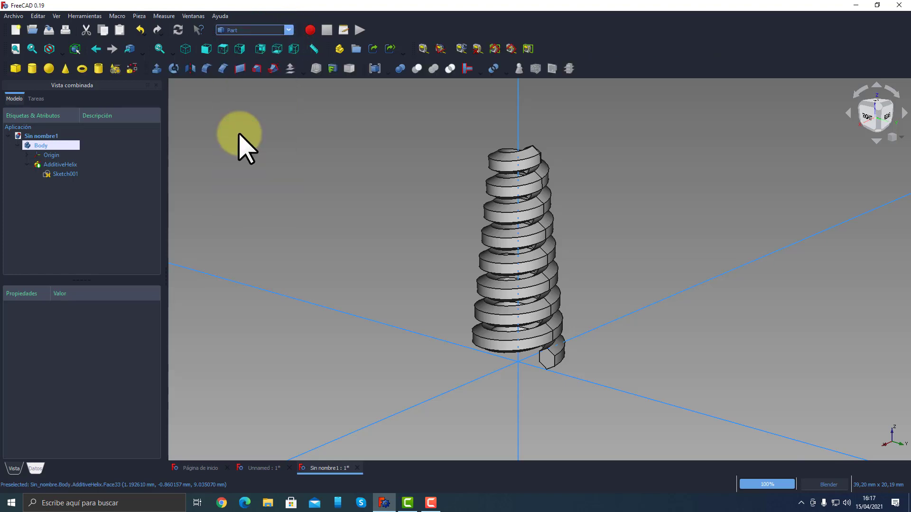
left_click(116, 69)
left_click(82, 163)
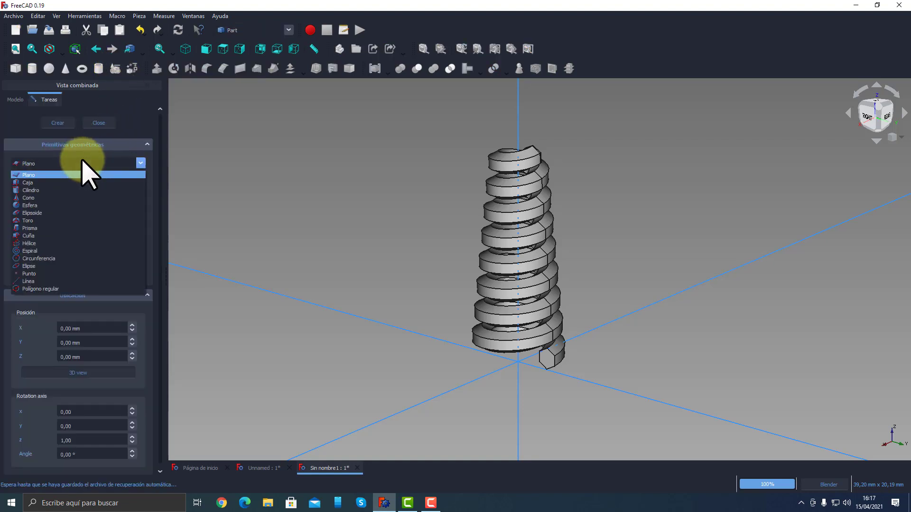
left_click(35, 244)
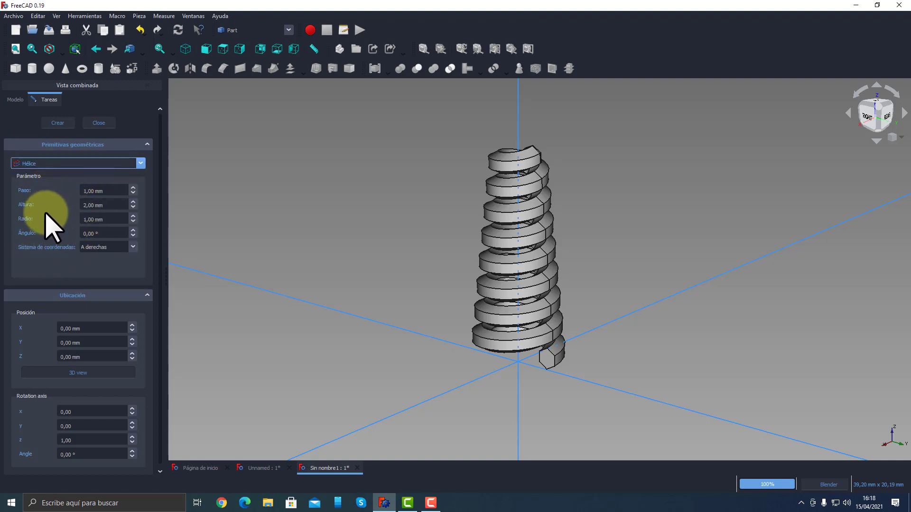
left_click(112, 205)
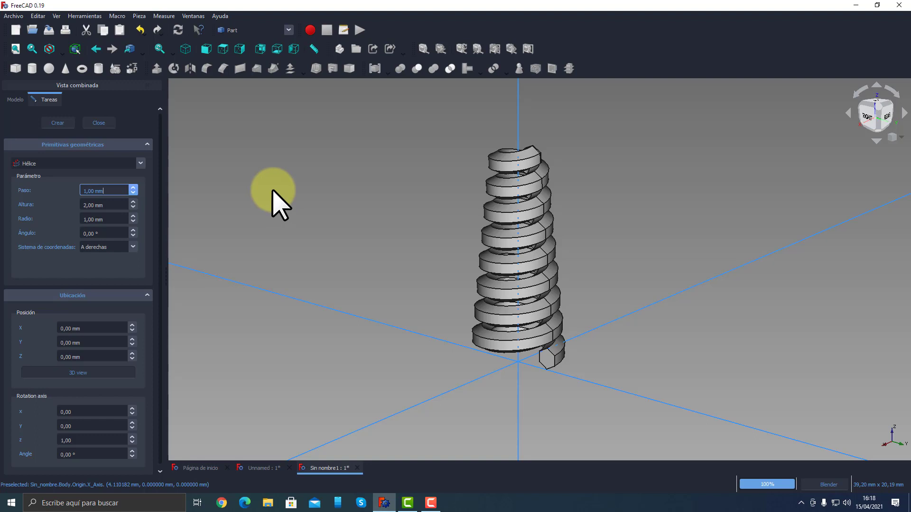
left_click(99, 123)
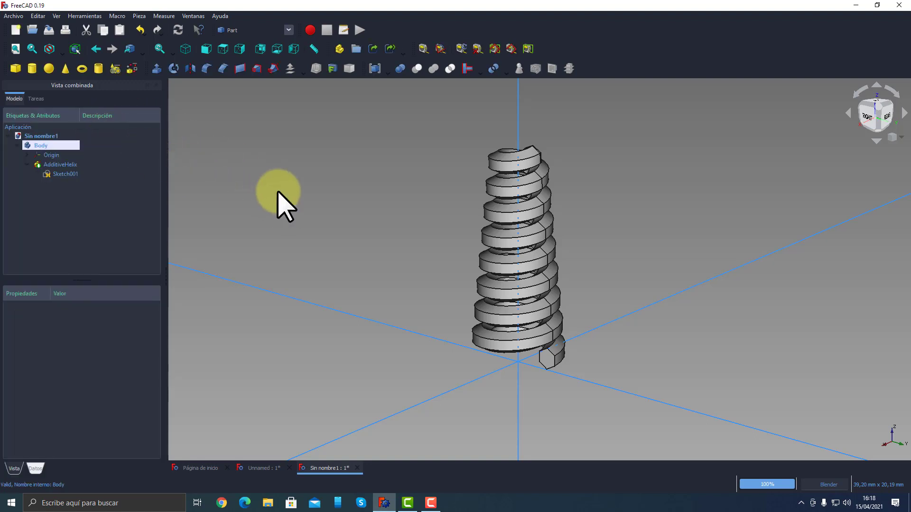
Step: Return to the Part Design workbench and bring back the model tree beside the tapered helix
left_click(288, 30)
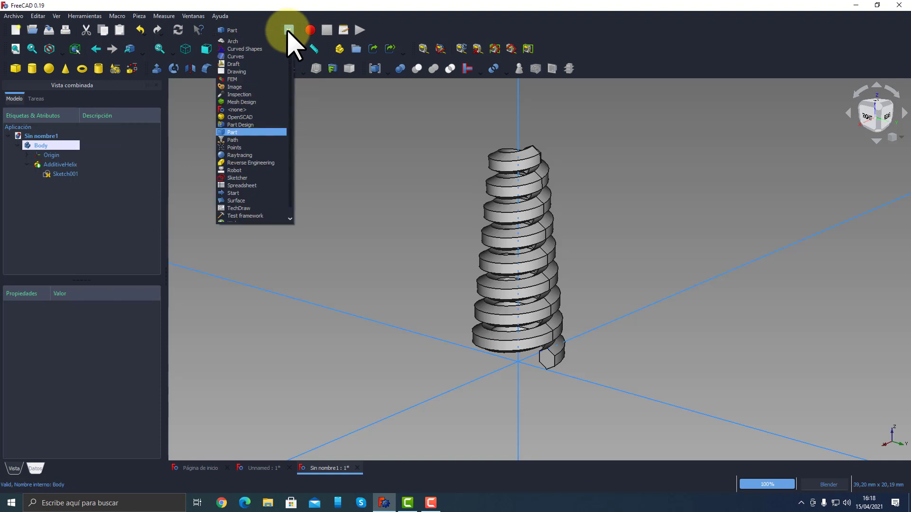
left_click(242, 125)
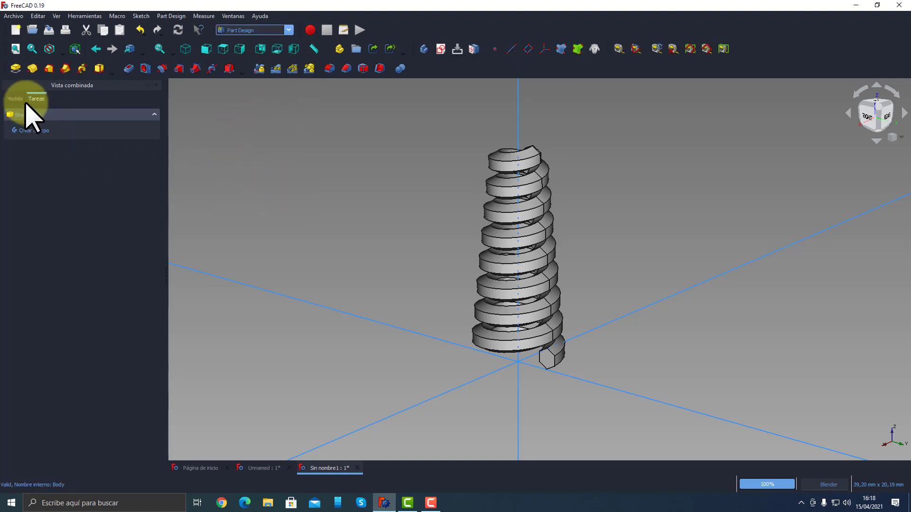
left_click(15, 98)
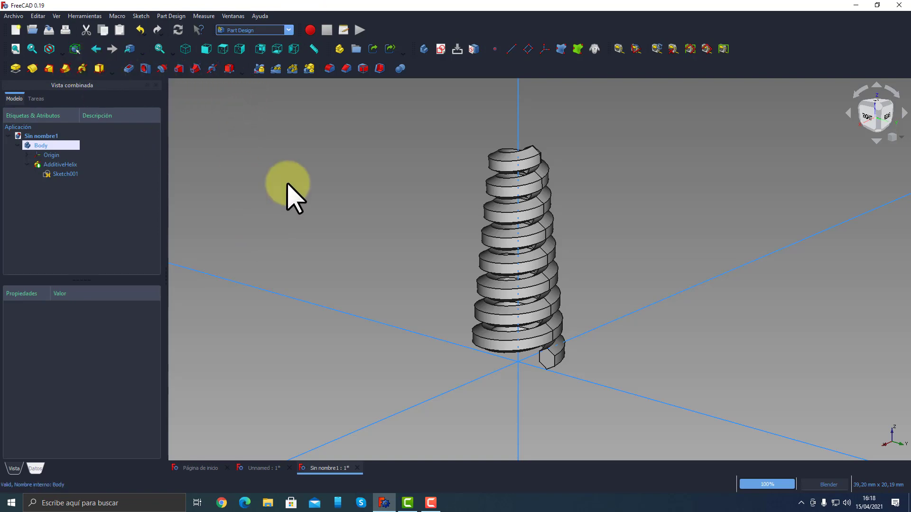
middle_click_drag(356, 216, 317, 205)
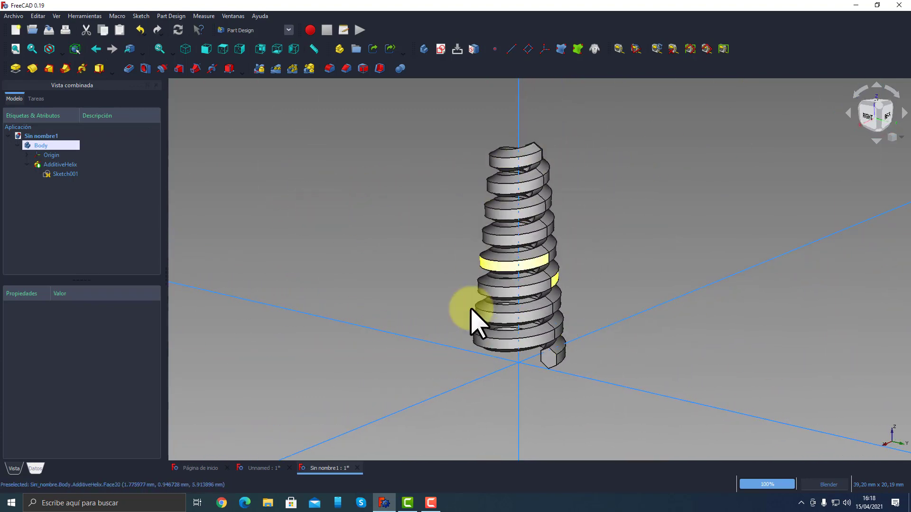
mouse_move(343, 269)
middle_mouse_down()
mouse_move(297, 258)
mouse_move(337, 252)
mouse_move(345, 267)
middle_mouse_up()
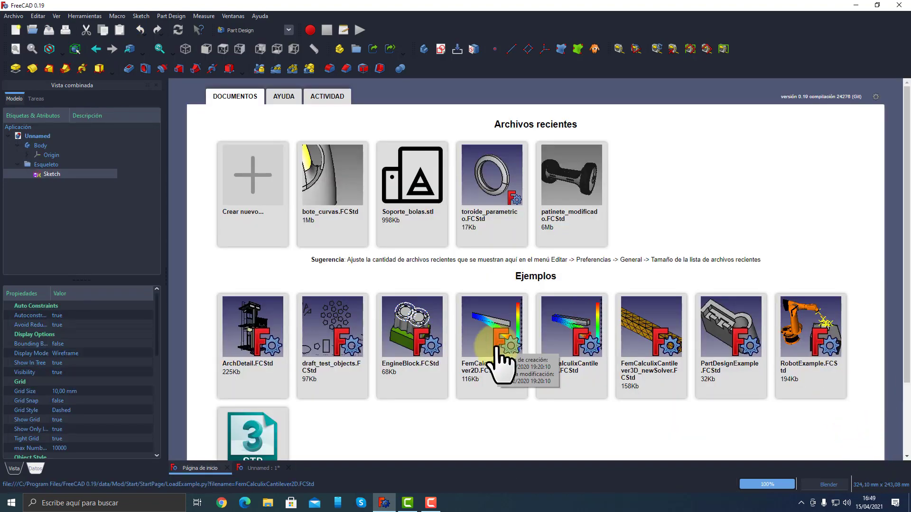
Step: Switch to the Unnamed document and inspect the Esqueleto group and the sketch it contains
left_click(264, 469)
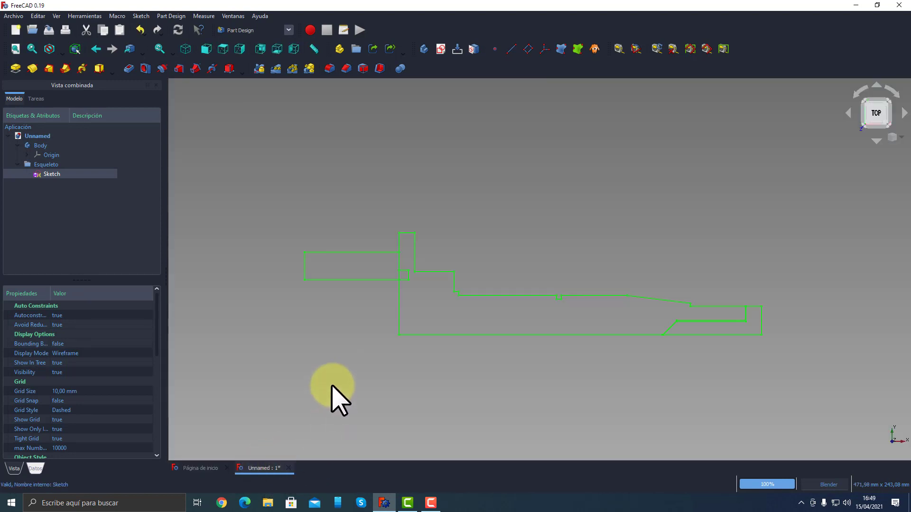
scroll(331, 385, "up", 1)
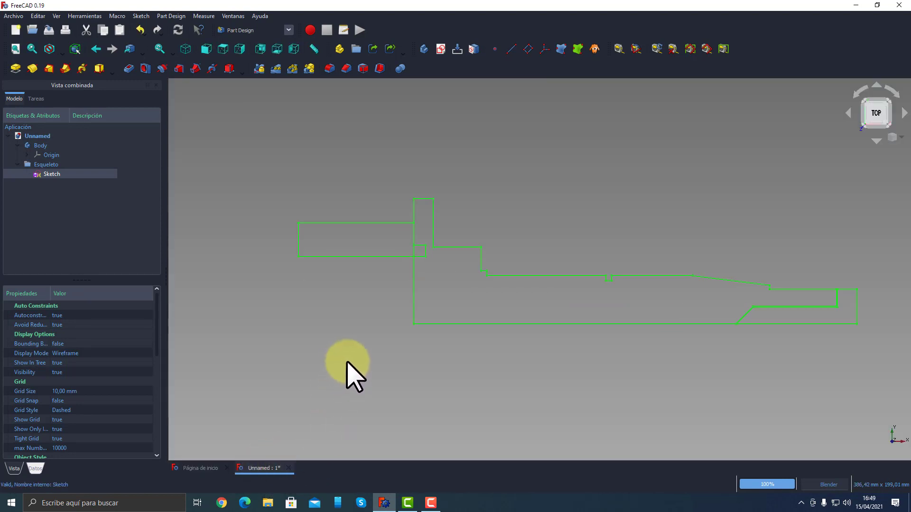
mouse_move(348, 372)
middle_mouse_down("shift")
mouse_move(340, 350)
mouse_move(312, 341)
middle_mouse_up("shift")
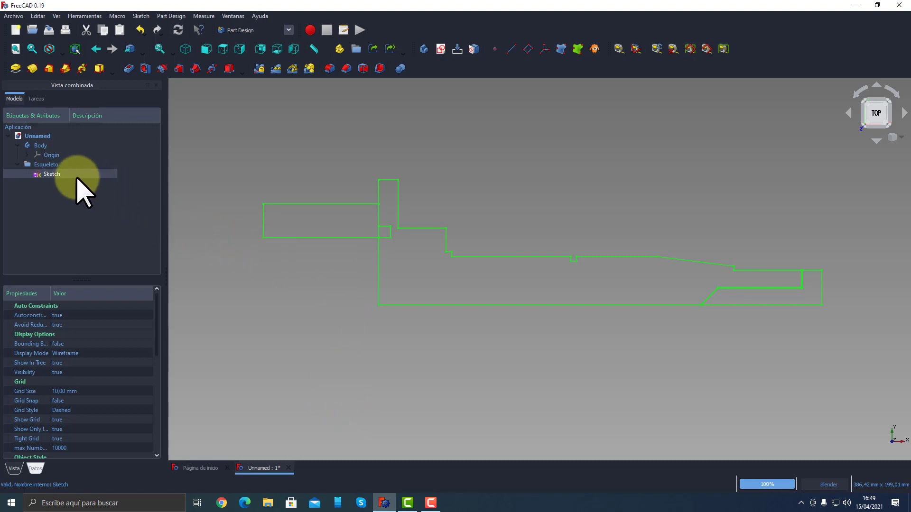
left_click(51, 166)
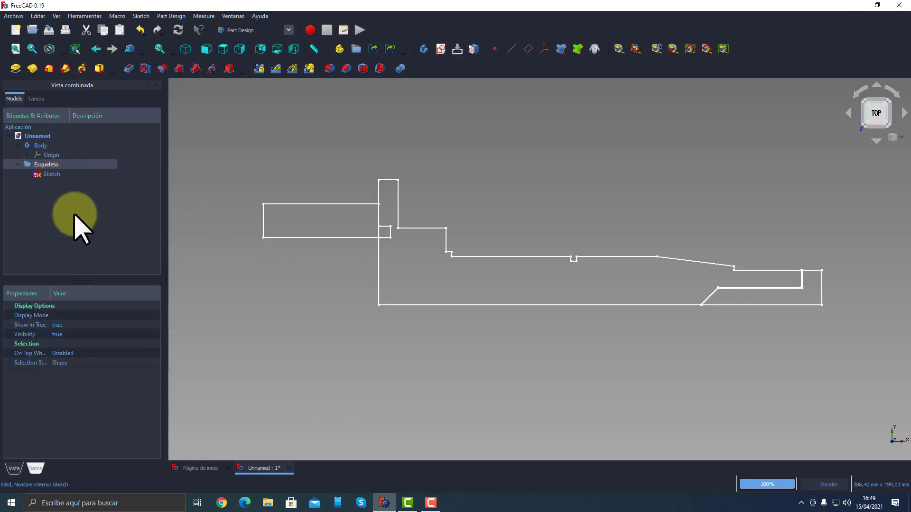
left_click(56, 176)
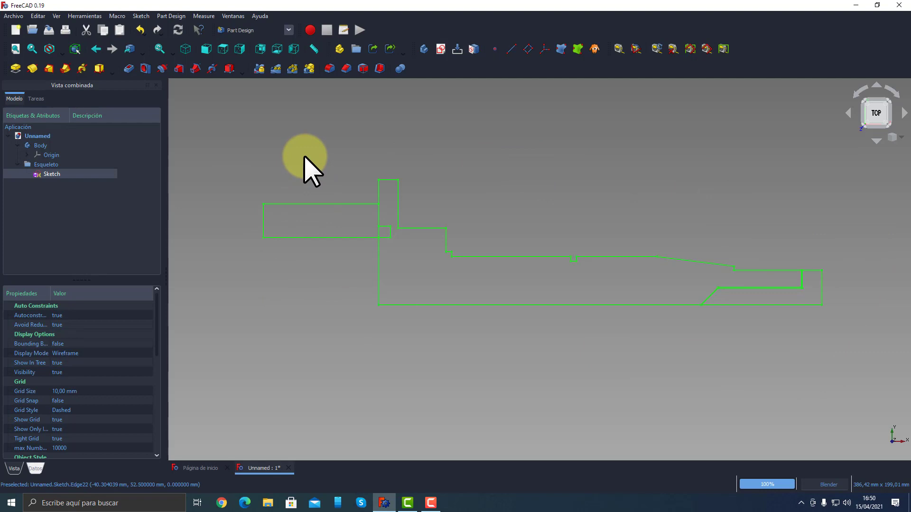
Step: Open the Esqueleto sketch for editing, switch to its geometric constraints, and examine both ends of the profile up close
double_click(51, 174)
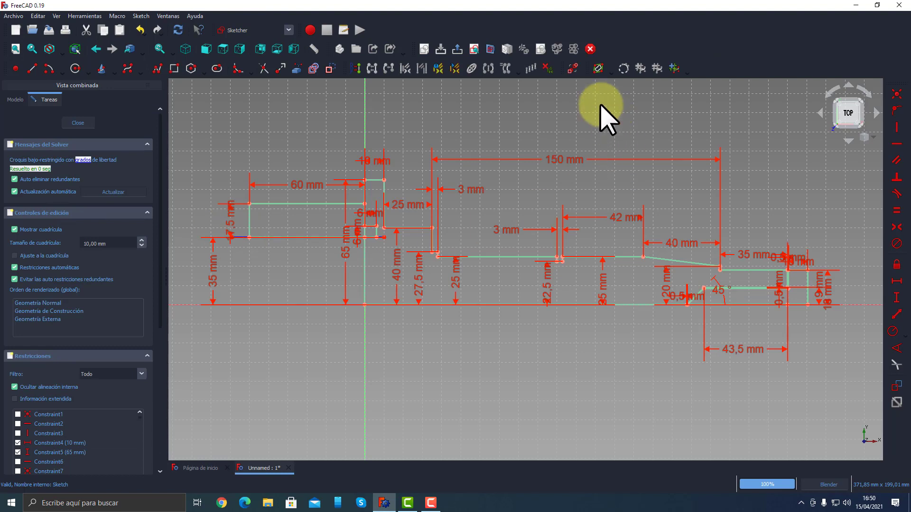
left_click(574, 68)
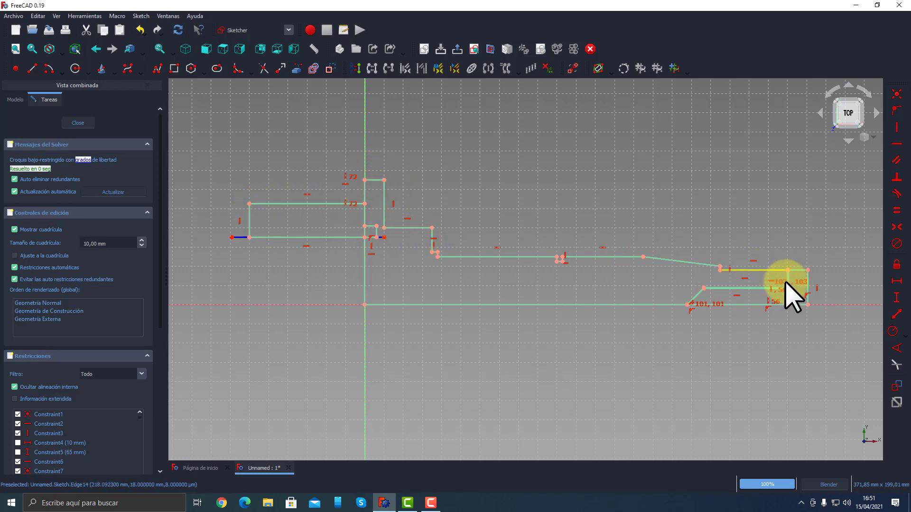
scroll(839, 312, "up", 4)
scroll(807, 303, "up", 2)
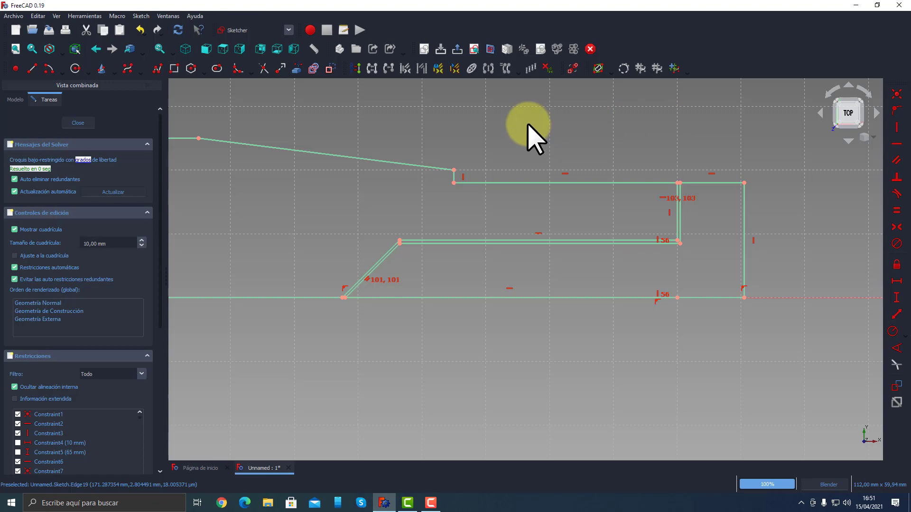
scroll(495, 176, "down", 4)
scroll(496, 180, "down", 3)
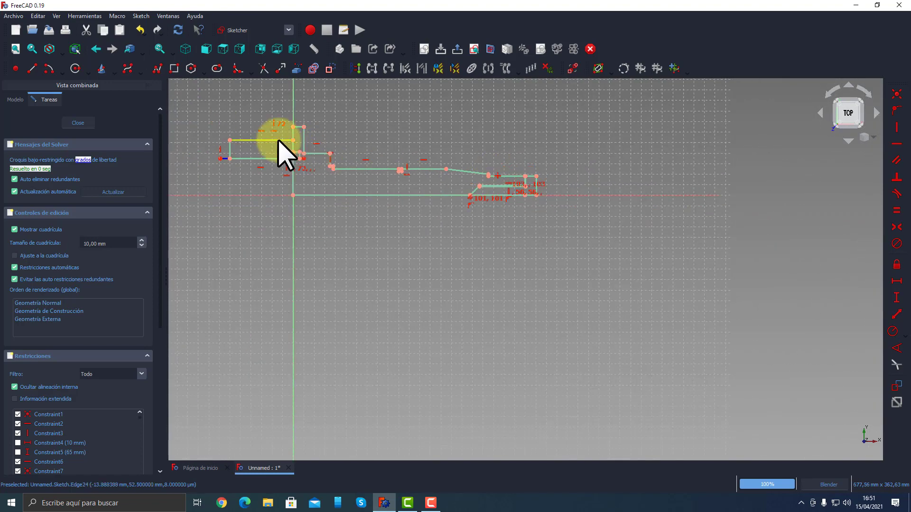
scroll(281, 152, "up", 5)
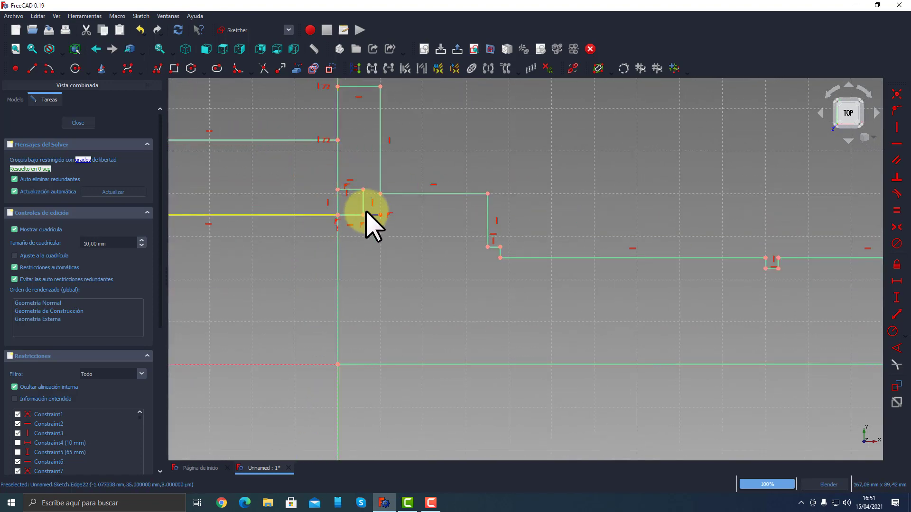
scroll(429, 199, "down", 3)
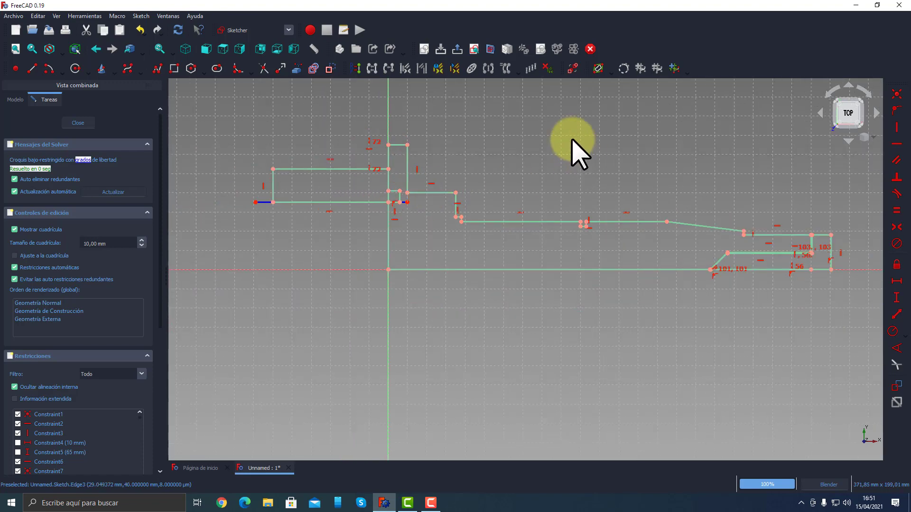
Step: Compare the sketch's dimensional and geometric constraints by switching virtual spaces, and leave the sketch
left_click(573, 69)
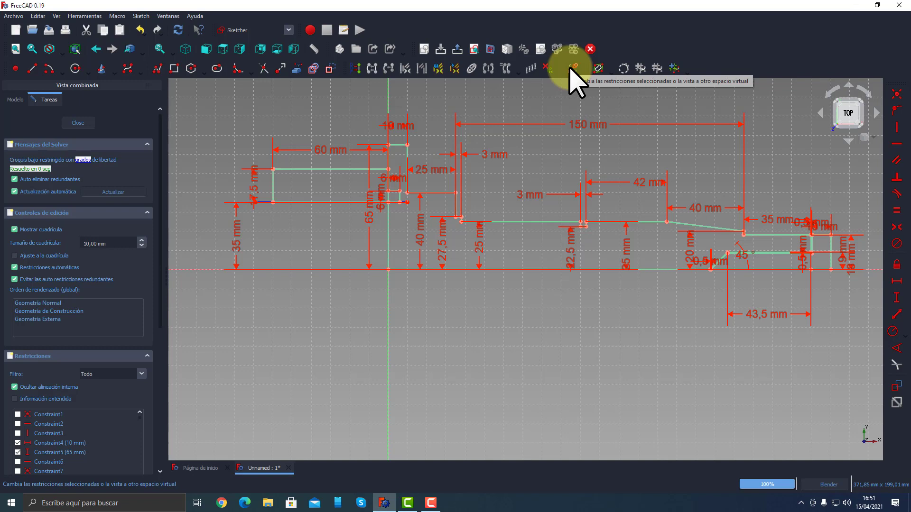
left_click(573, 70)
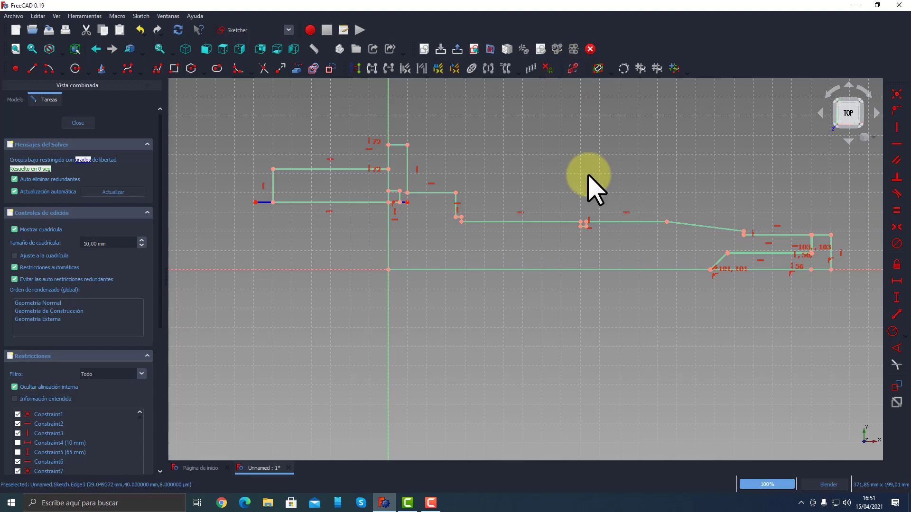
middle_click_drag(594, 161, 582, 204, "shift")
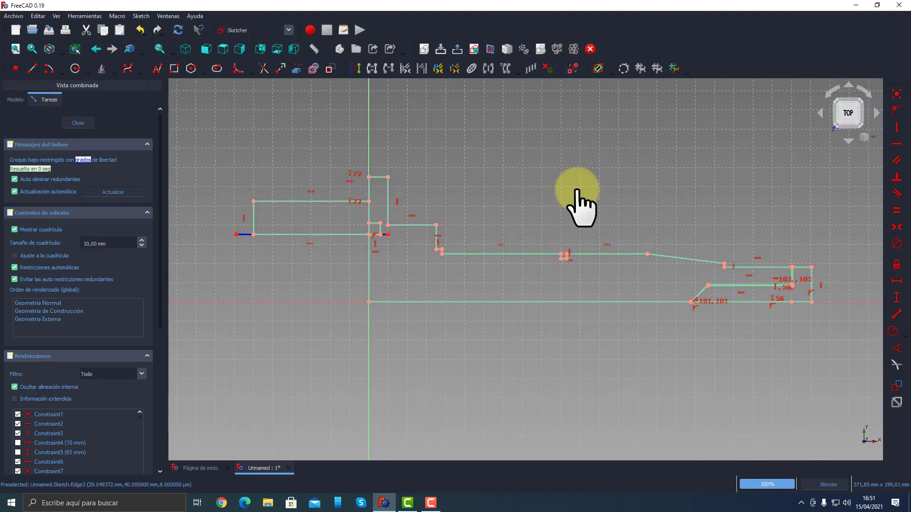
left_click(572, 69)
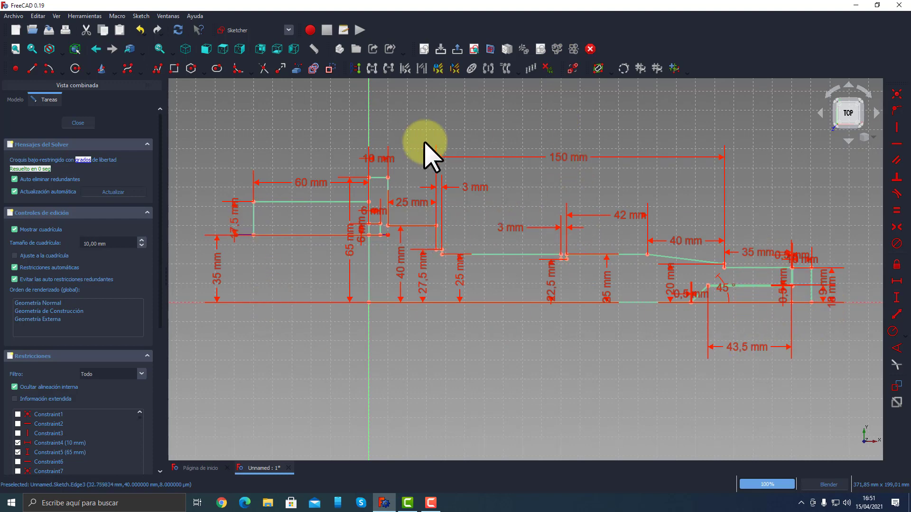
left_click(573, 70)
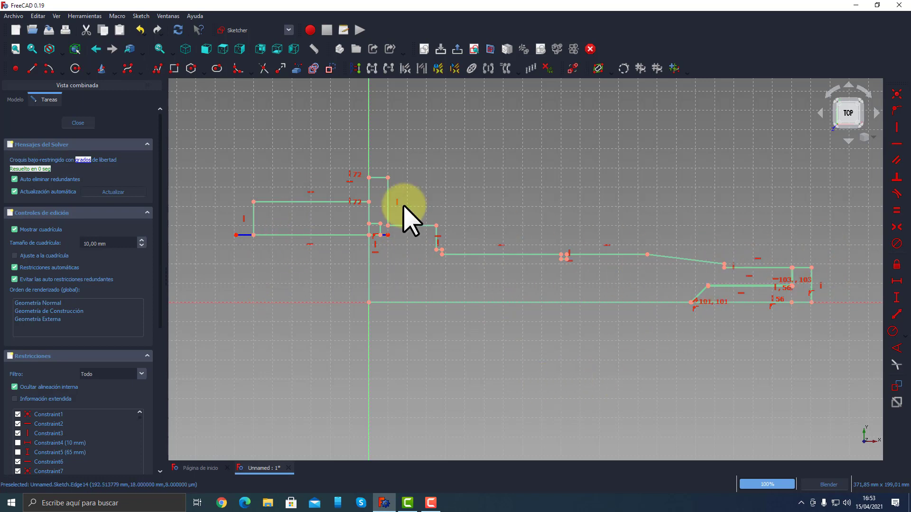
left_click(78, 123)
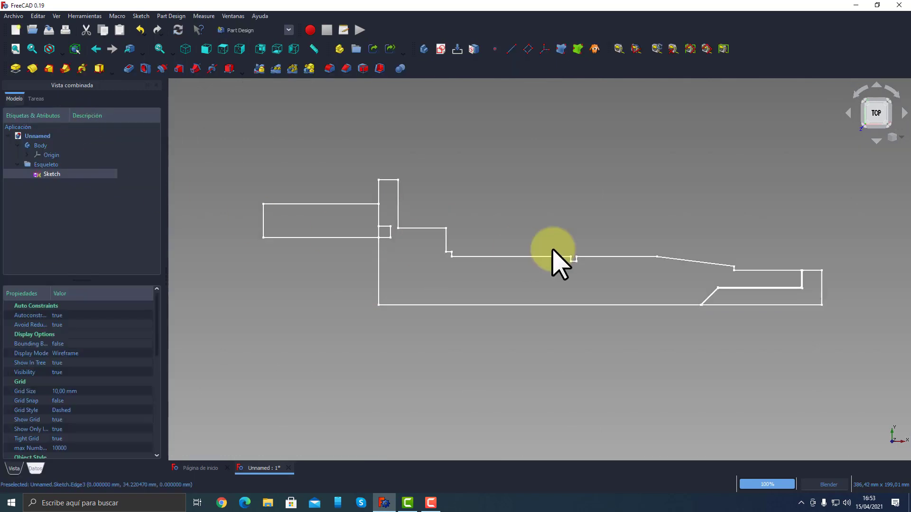
Step: Box-select the stepped profile's edges in the top view with element selection, leaving out the outer rectangle's edges
mouse_move(655, 218)
middle_mouse_down()
mouse_move(626, 212)
mouse_move(627, 185)
mouse_move(667, 155)
middle_mouse_up()
middle_click_drag(596, 166, 555, 237, "shift")
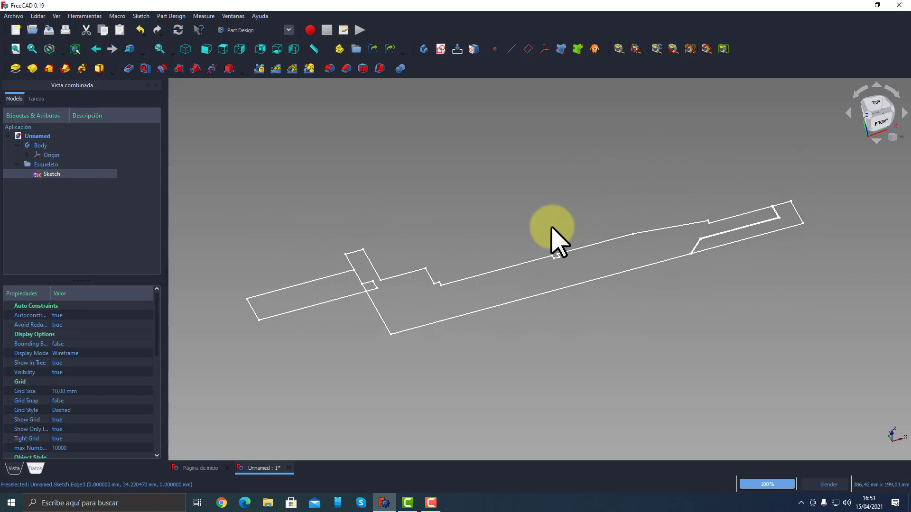
left_click(34, 145)
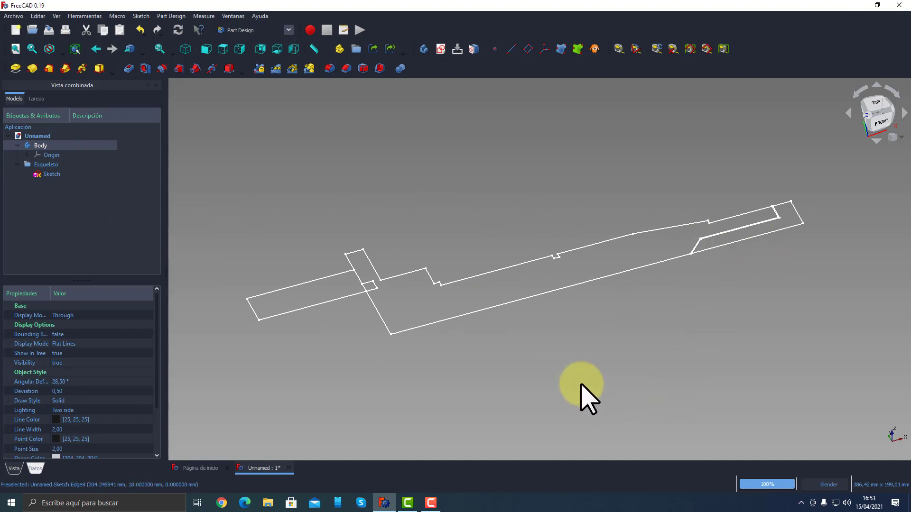
left_click(876, 107)
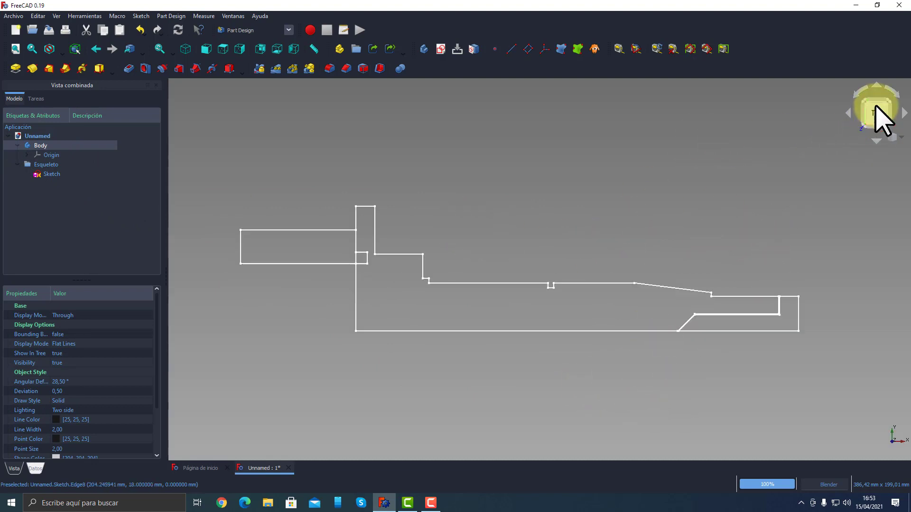
left_click(38, 15)
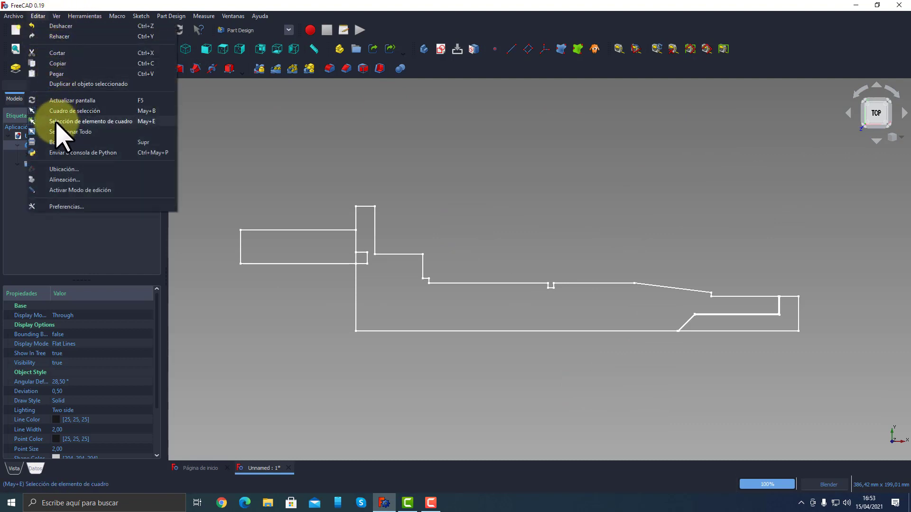
left_click(122, 121)
mouse_move(333, 185)
left_mouse_down()
mouse_move(378, 240)
mouse_move(648, 397)
mouse_move(791, 394)
left_mouse_up()
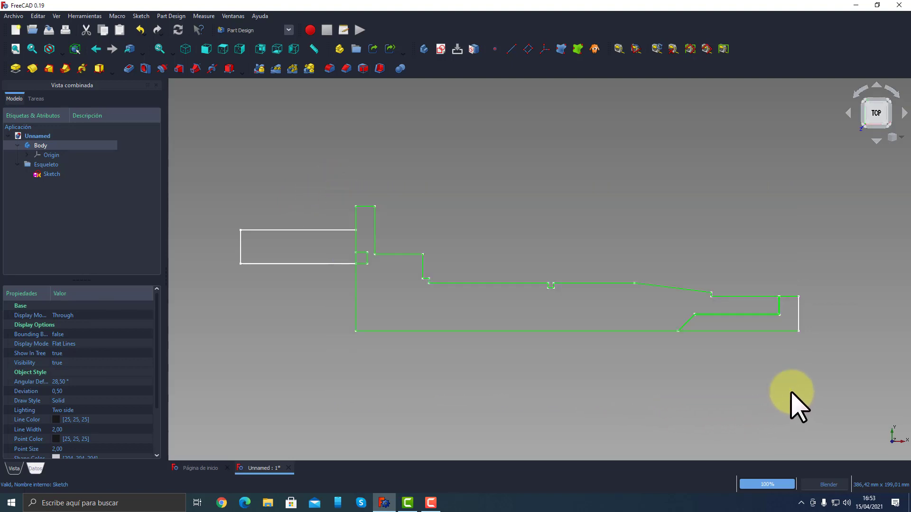
Step: Remove the edges of the small square beside the profile's vertical edge from the selection
scroll(362, 256, "up", 1)
left_click(362, 255, "ctrl")
left_click(372, 263, "ctrl")
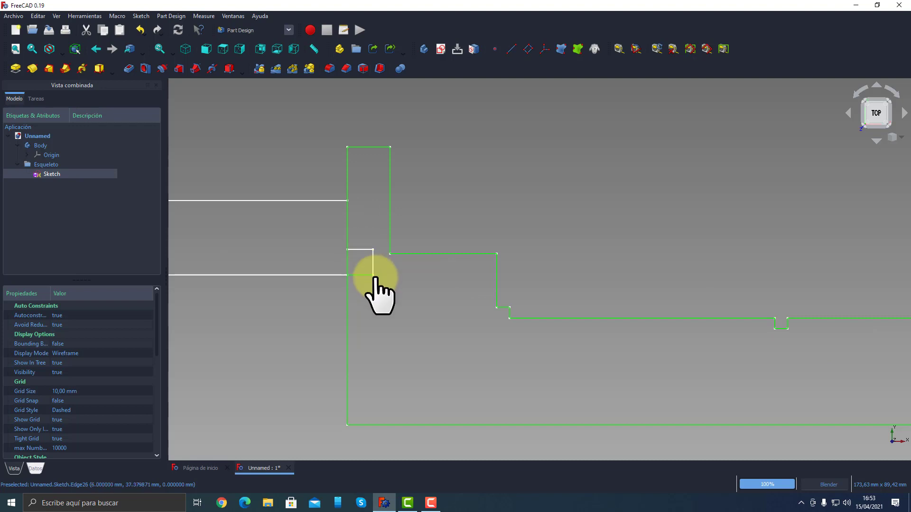
left_click(359, 276, "ctrl")
scroll(470, 333, "down", 3)
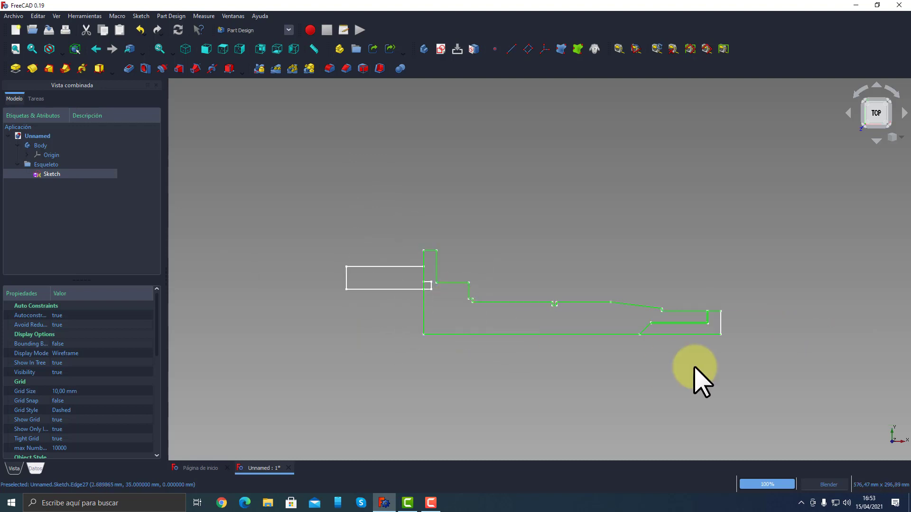
Step: Remove the edges of the end piece beside the profile's thin end from the selection, keeping only the stepped profile's outline
scroll(712, 342, "up", 4)
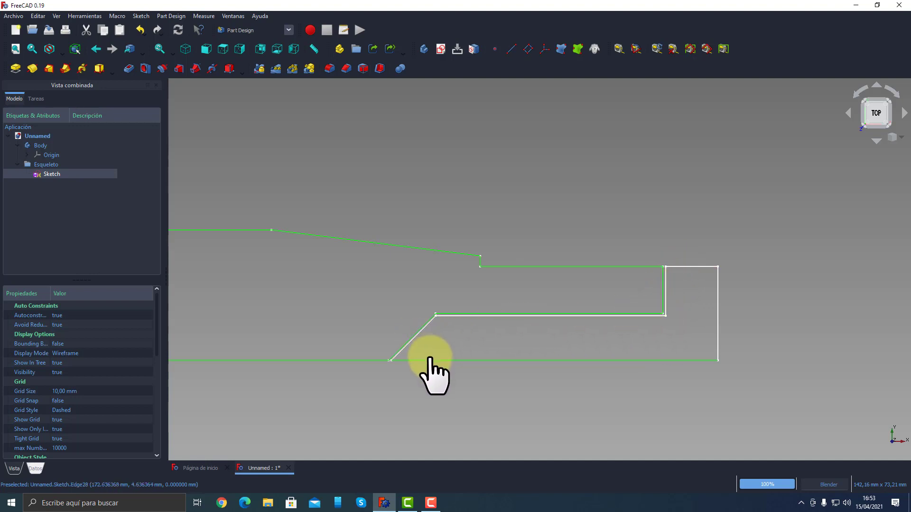
scroll(601, 366, "down", 5)
scroll(399, 383, "down", 3)
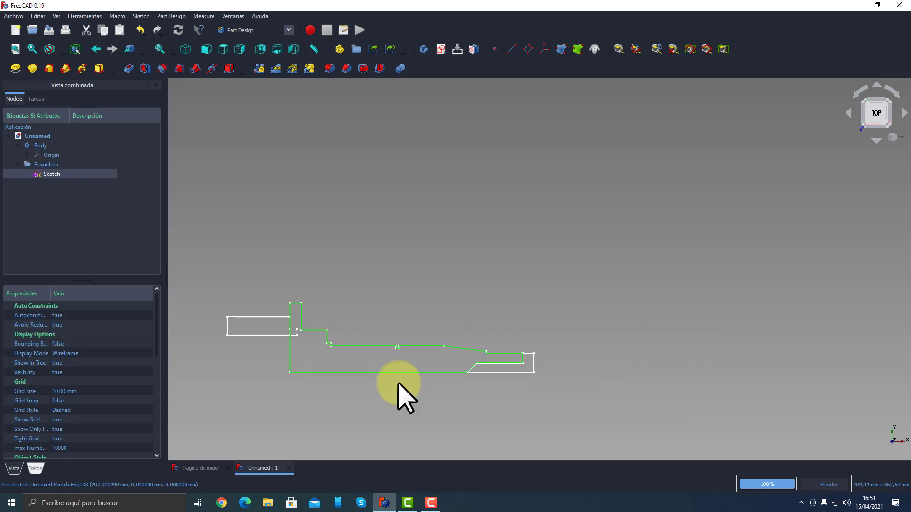
scroll(251, 368, "up", 2)
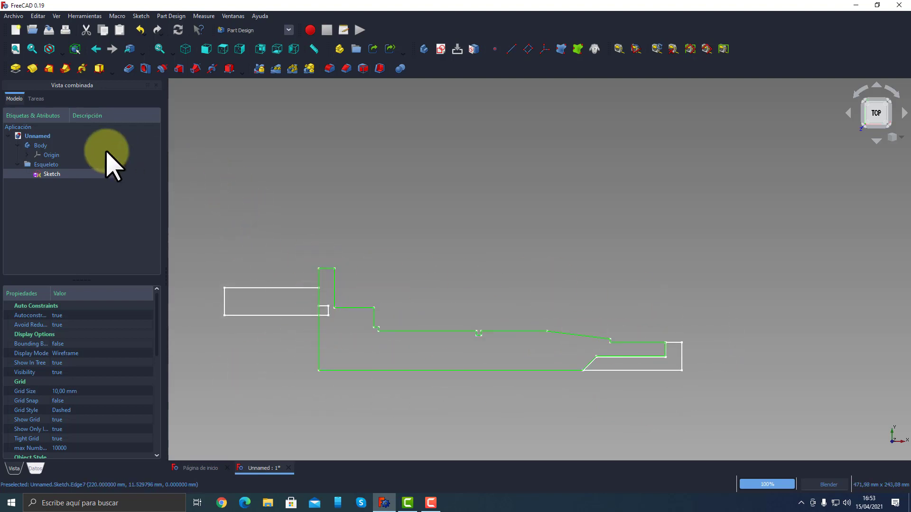
Step: Activate the Body and box-select the stepped profile's edges with element selection, leaving out the outer rectangle and the end piece's outer edge
left_click(41, 146)
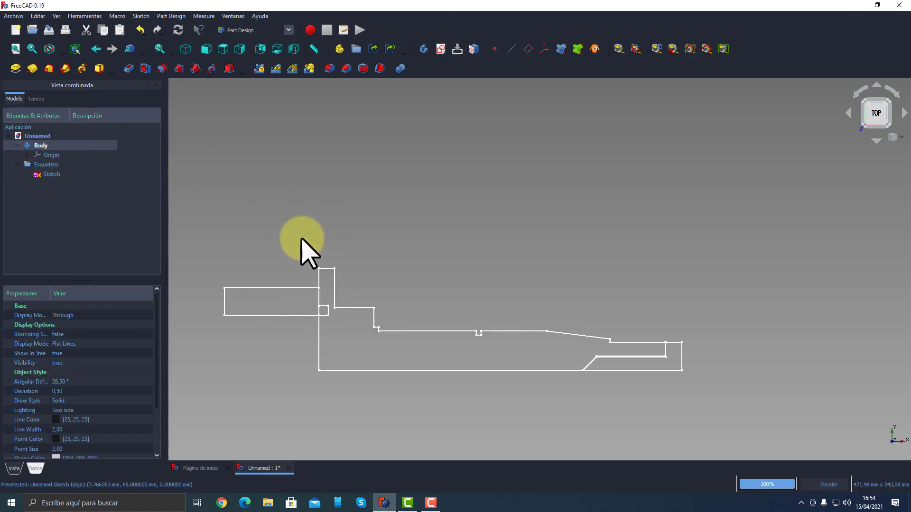
left_click(38, 16)
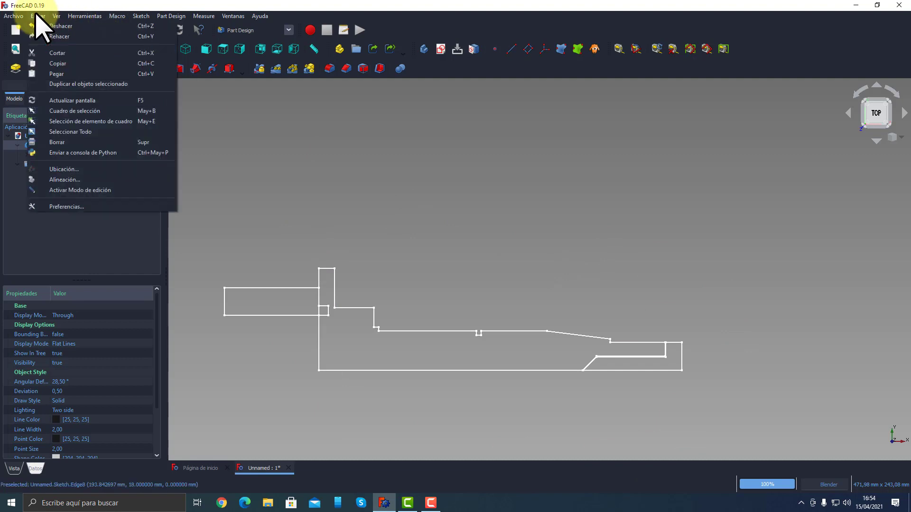
left_click(115, 122)
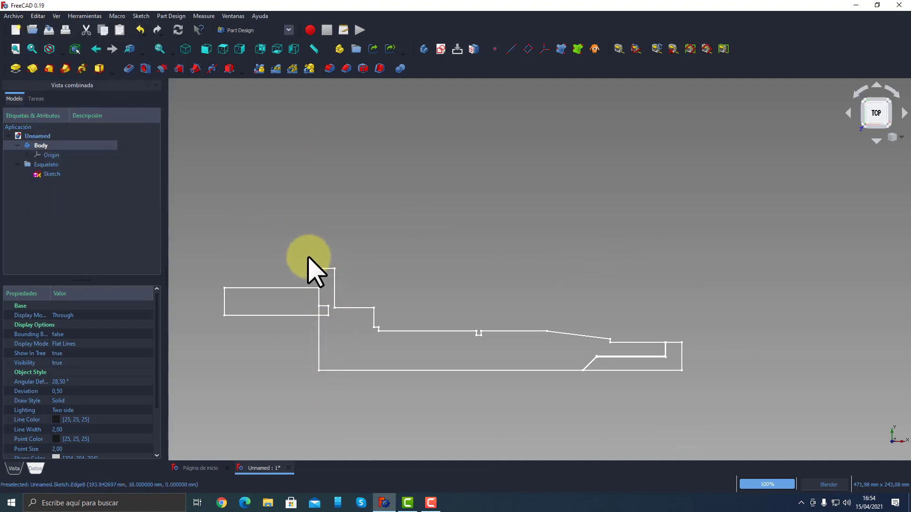
mouse_move(307, 255)
left_mouse_down()
mouse_move(480, 382)
mouse_move(623, 426)
mouse_move(678, 422)
mouse_move(665, 417)
left_mouse_up()
Step: Deselect the edges of the small square and of the end piece, keeping the closed stepped profile selected
scroll(352, 314, "up", 5)
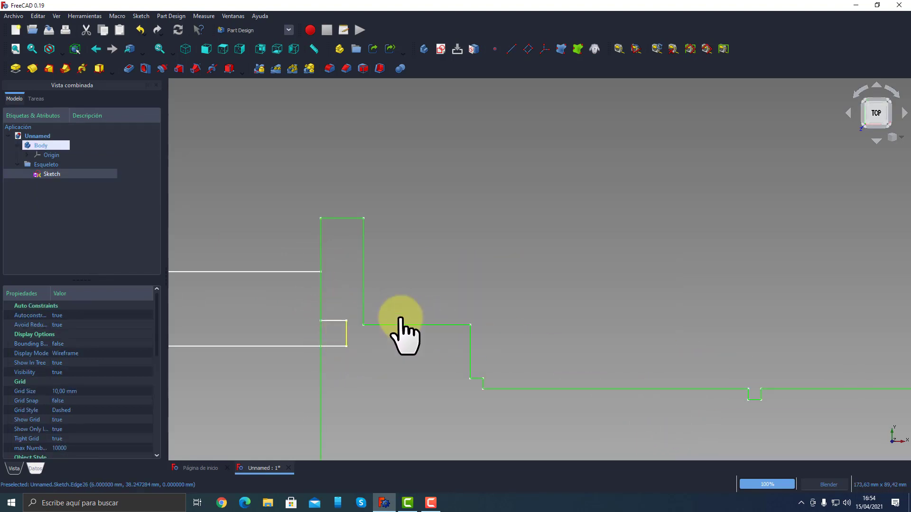
scroll(471, 268, "down", 6)
scroll(667, 351, "up", 6)
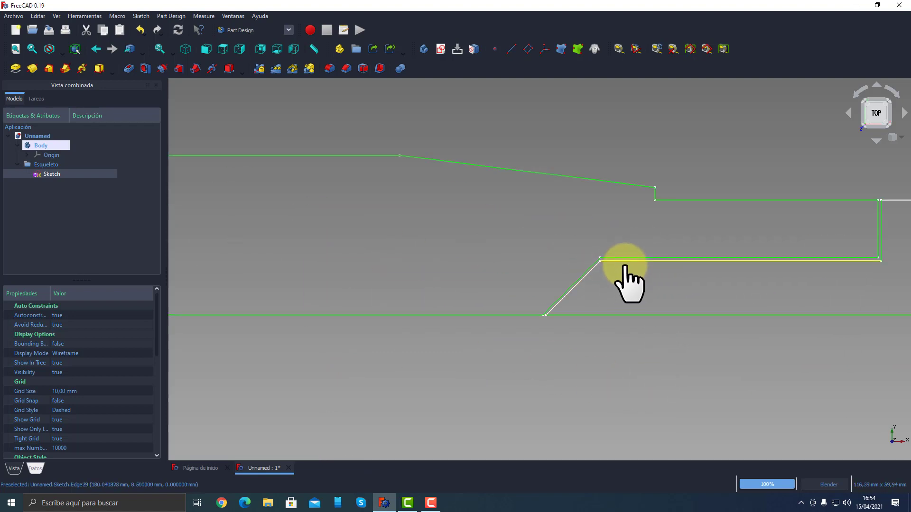
scroll(580, 319, "down", 6)
scroll(673, 285, "up", 5)
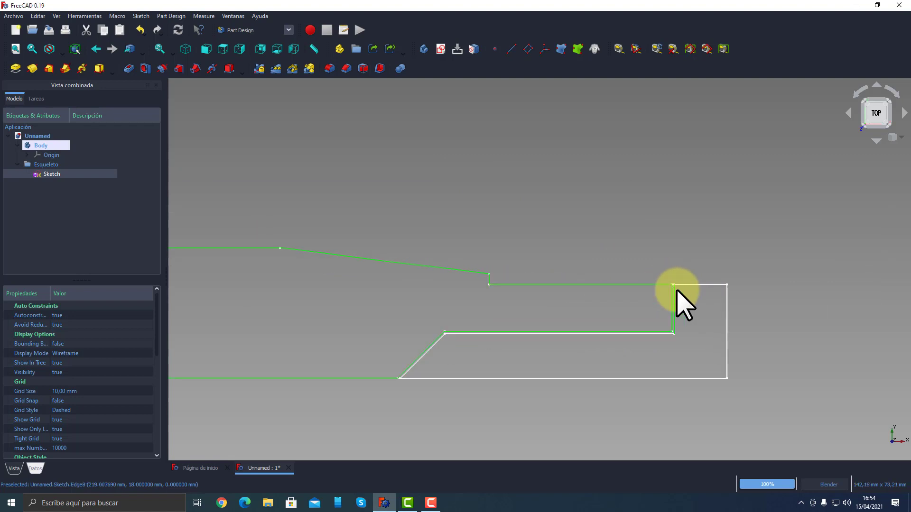
scroll(502, 301, "down", 5)
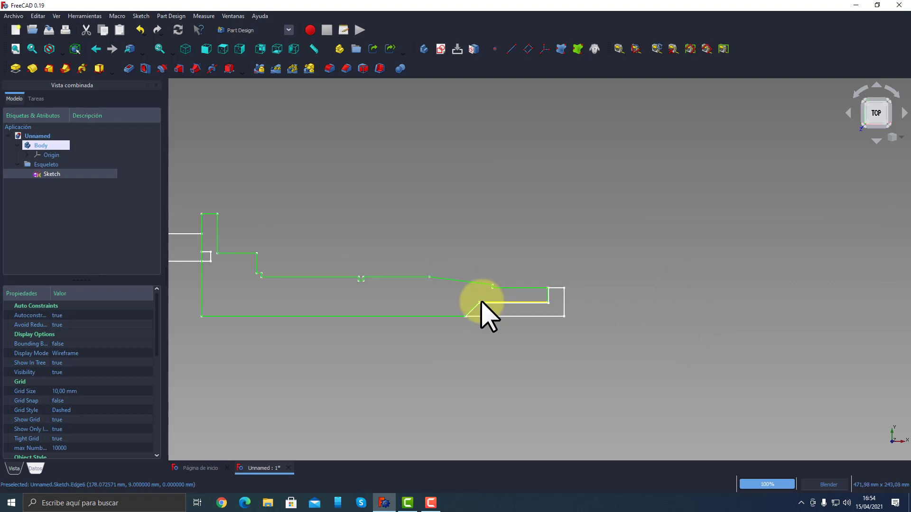
scroll(292, 274, "up", 2)
scroll(427, 261, "down", 2)
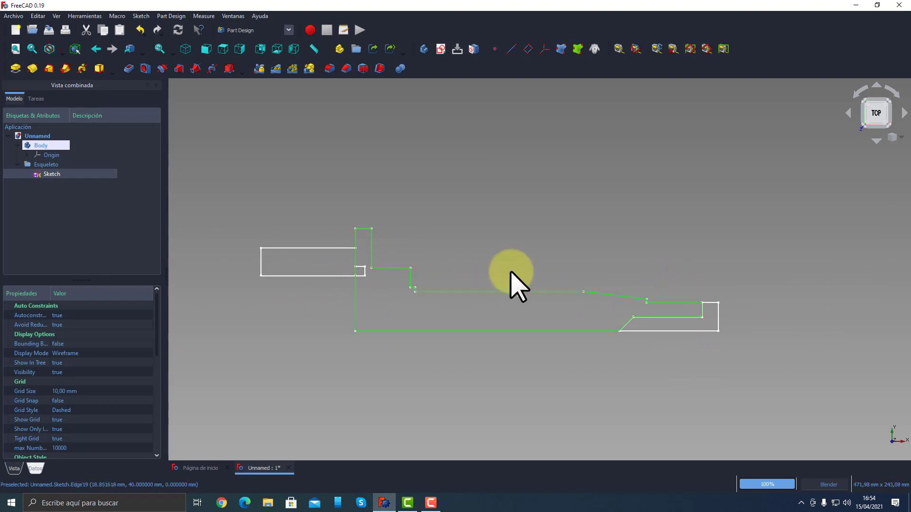
scroll(507, 270, "up", 1)
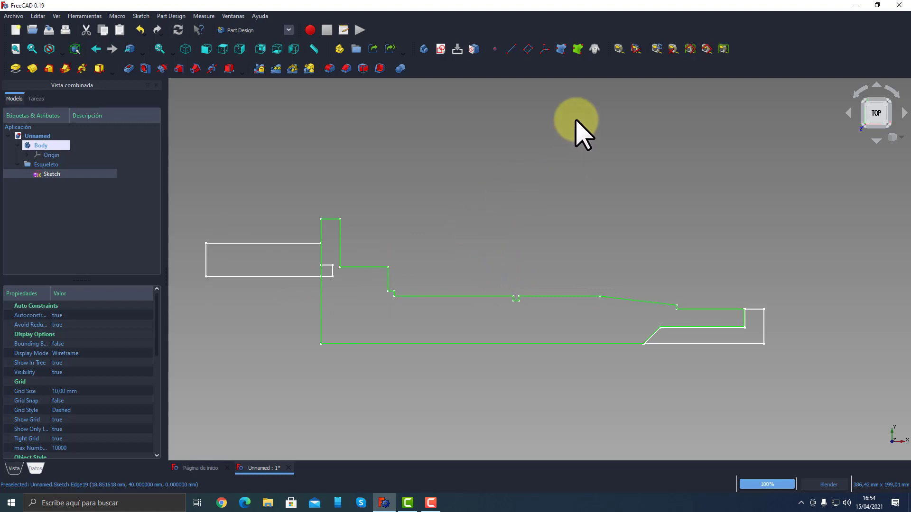
Step: Create a sub-shape binder in the Body from the selected profile edges, and delete that binder
left_click(578, 49)
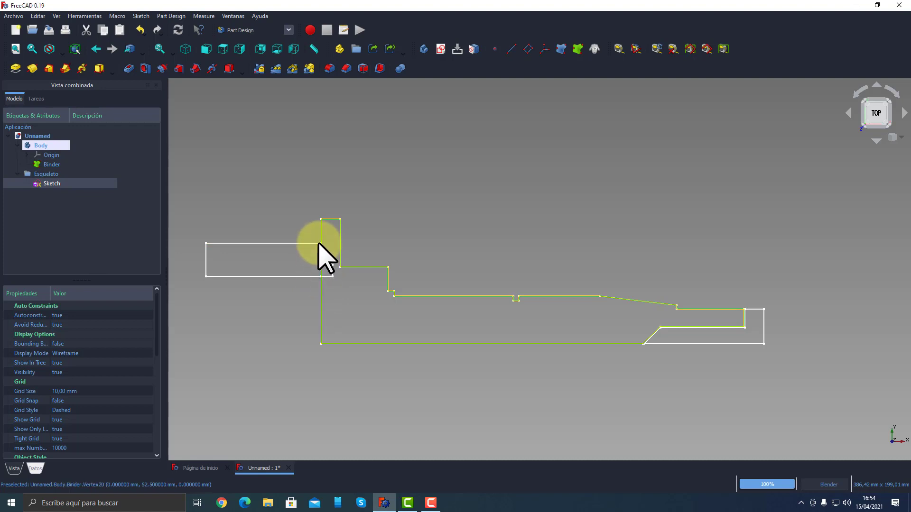
left_click(50, 164)
key("Delete")
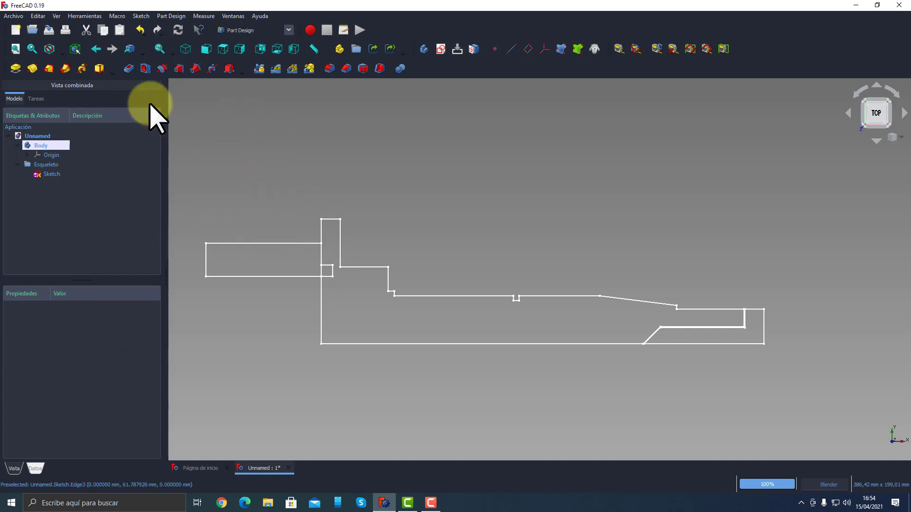
Step: Box-select the stepped profile's edges again with element selection, enclosing everything from its tall flange to its thin end
left_click(38, 16)
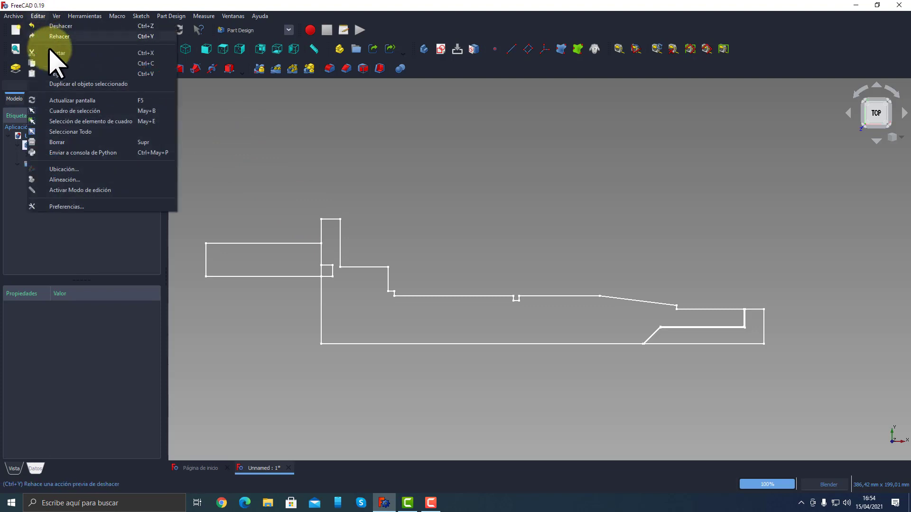
left_click(77, 123)
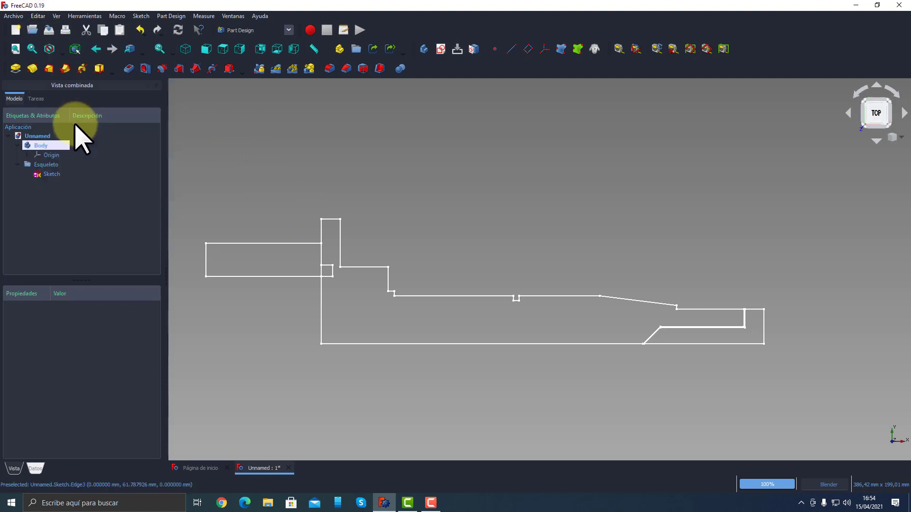
mouse_move(313, 205)
left_mouse_down()
mouse_move(689, 403)
mouse_move(753, 396)
left_mouse_up()
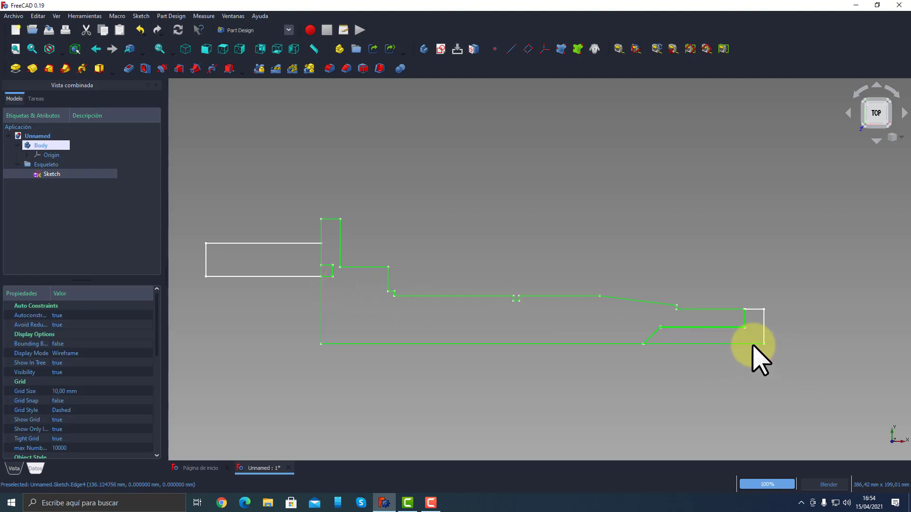
Step: Remove the end piece's base, sloped, horizontal and vertical edges from the selection, keeping the profile's parallel edges
scroll(753, 346, "up", 5)
left_click(737, 343, "ctrl")
scroll(524, 313, "up", 4)
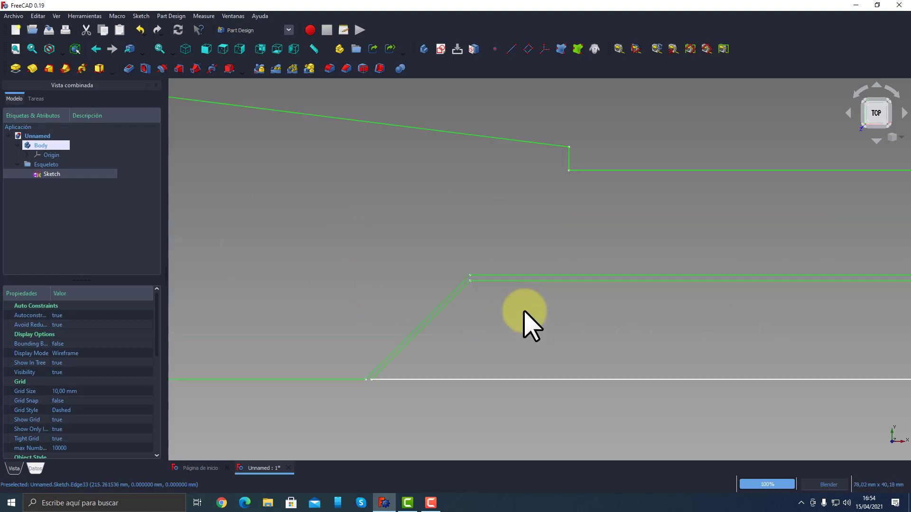
left_click(459, 290, "ctrl")
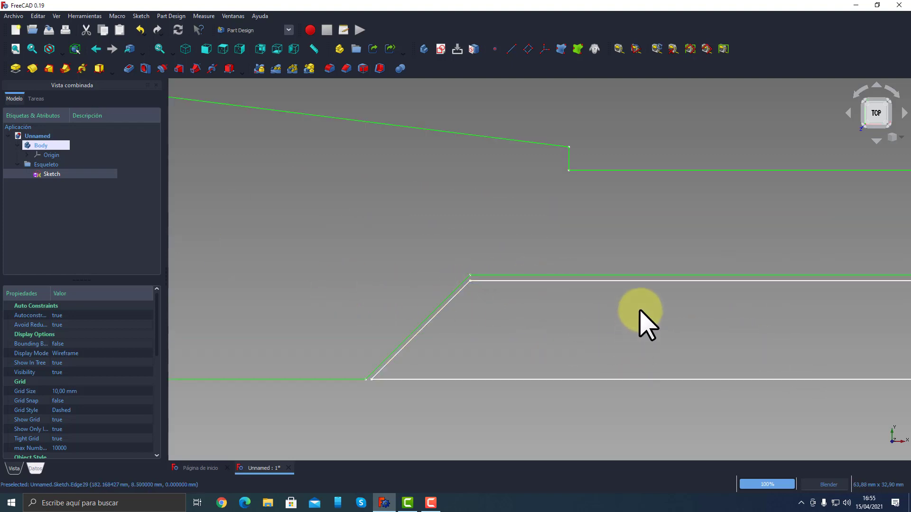
scroll(797, 284, "down", 6)
scroll(707, 301, "up", 8)
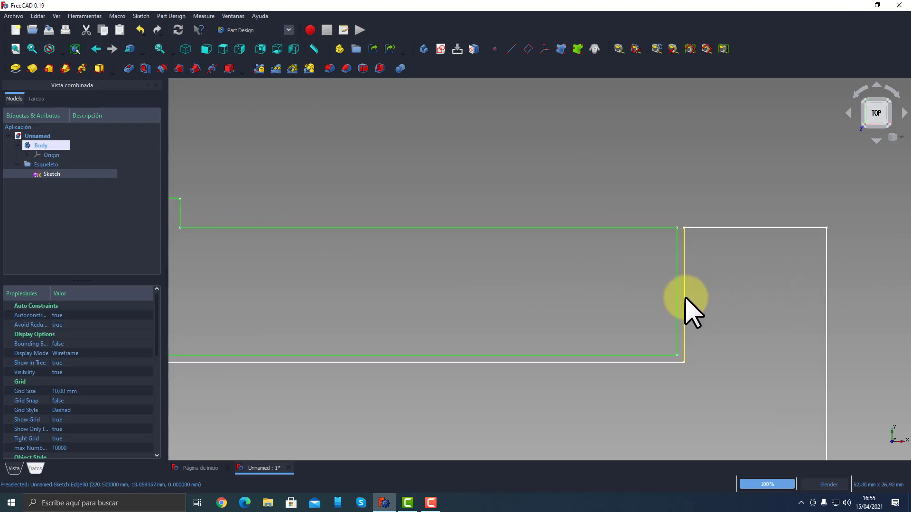
scroll(685, 299, "down", 10)
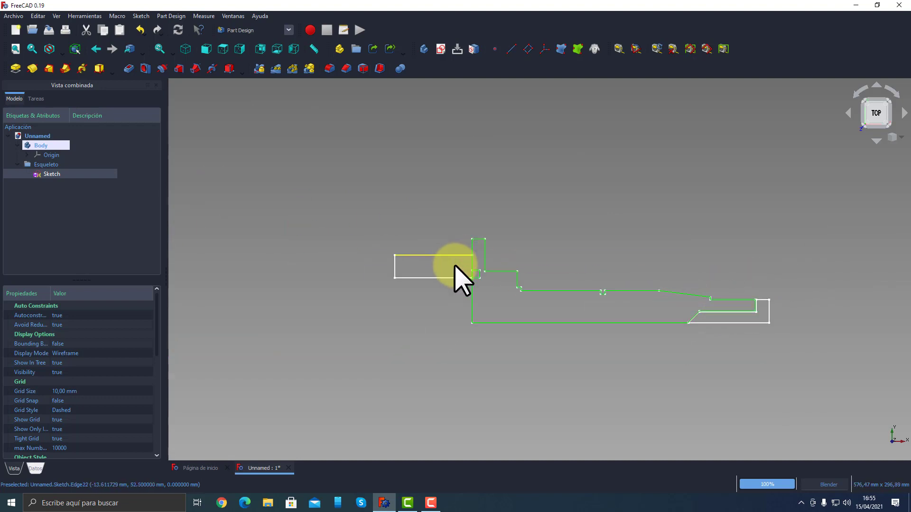
Step: Deselect the small square's edges and restore the profile's long vertical edge with a left-to-right element box selection
scroll(456, 268, "up", 8)
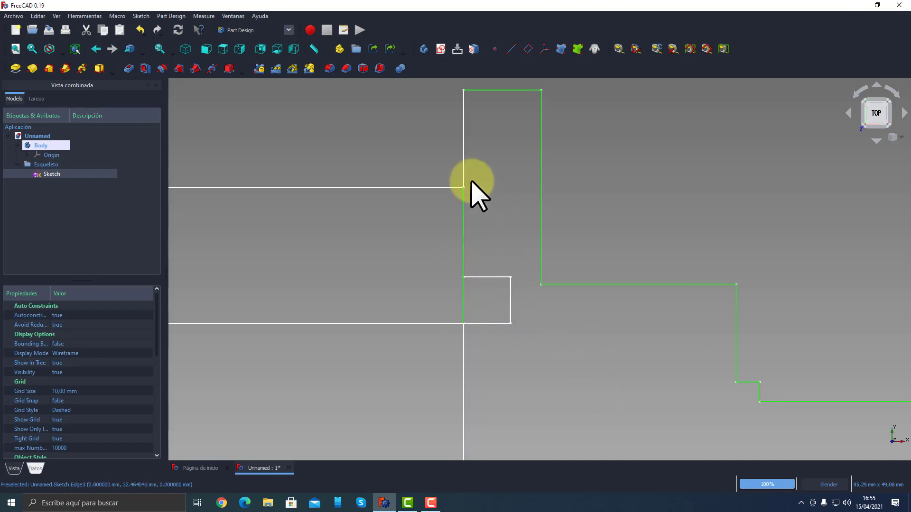
left_click(464, 226)
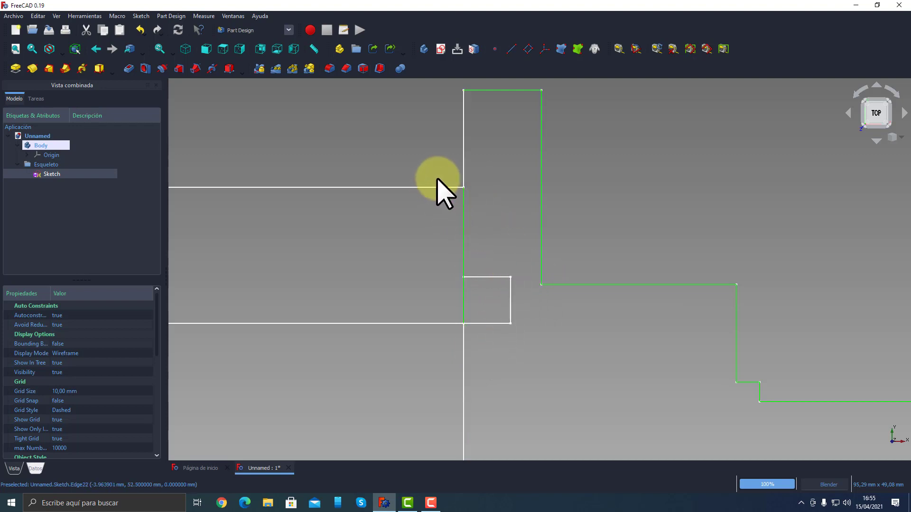
left_click(38, 16)
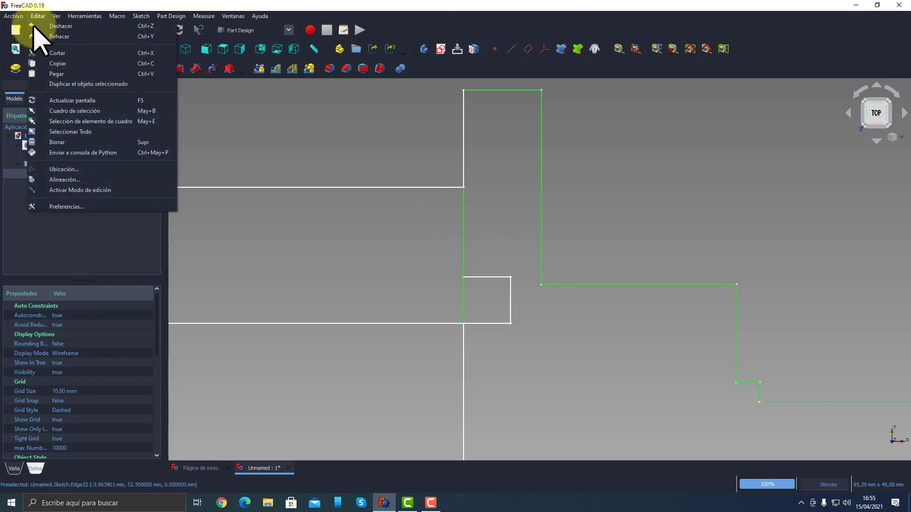
left_click(71, 122)
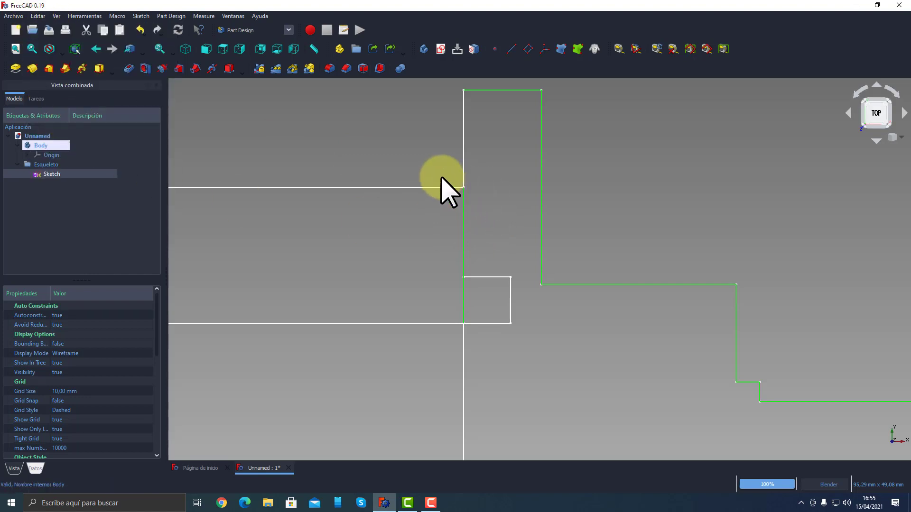
mouse_move(442, 177)
left_mouse_down()
mouse_move(480, 308)
mouse_move(480, 347)
left_mouse_up()
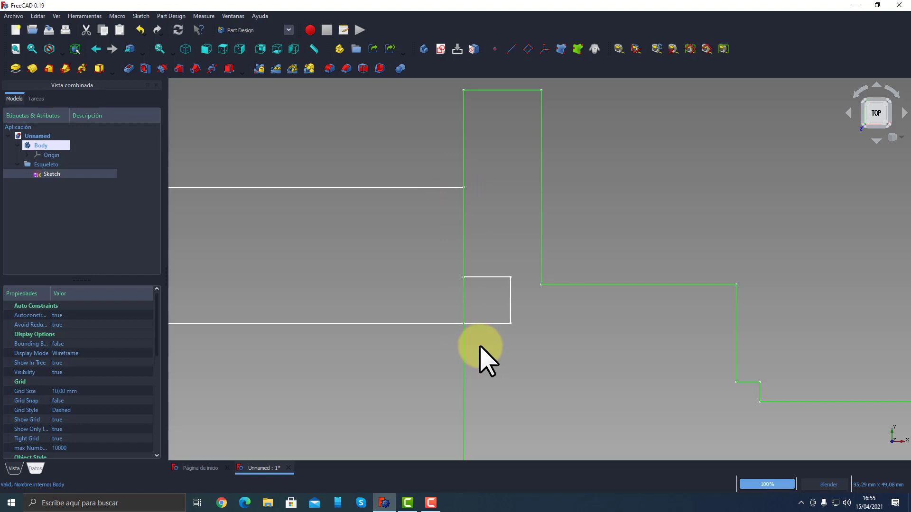
Step: Box-select elements from right to left across the profile's long vertical edge to include the horizontal edges it crosses
left_click(35, 16)
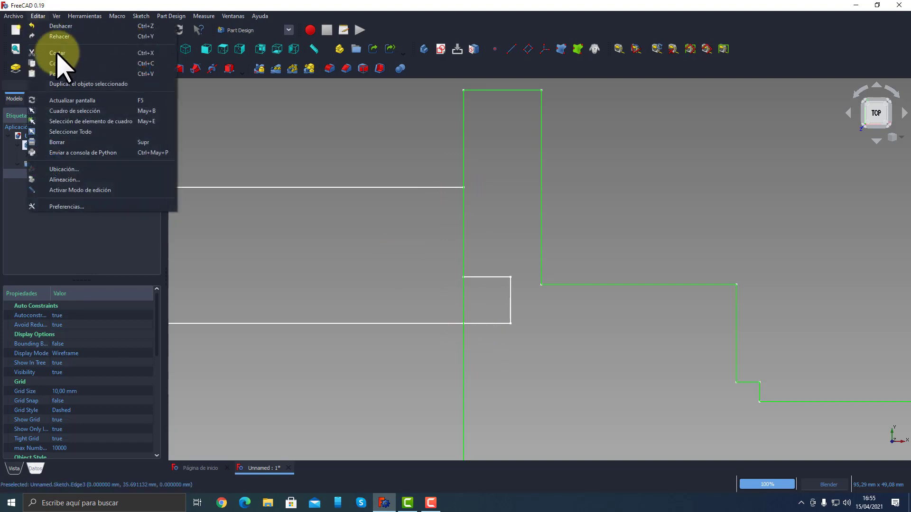
left_click(88, 122)
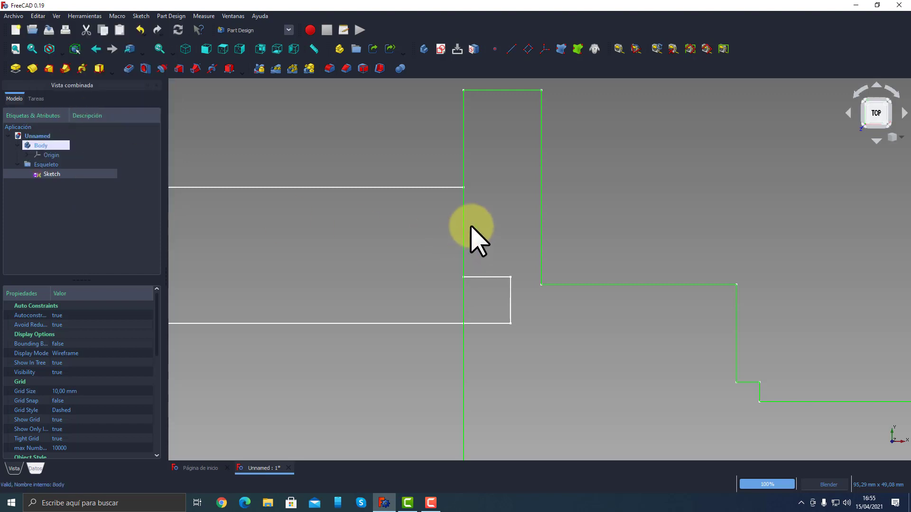
left_click_drag(488, 174, 419, 369)
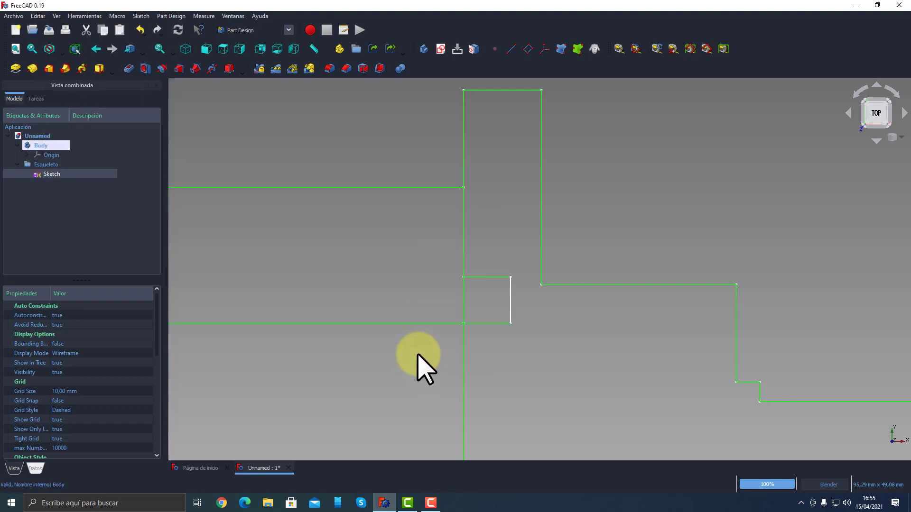
Step: Deselect the crossed horizontal edges of the outer rectangle and the small square
left_click(420, 188)
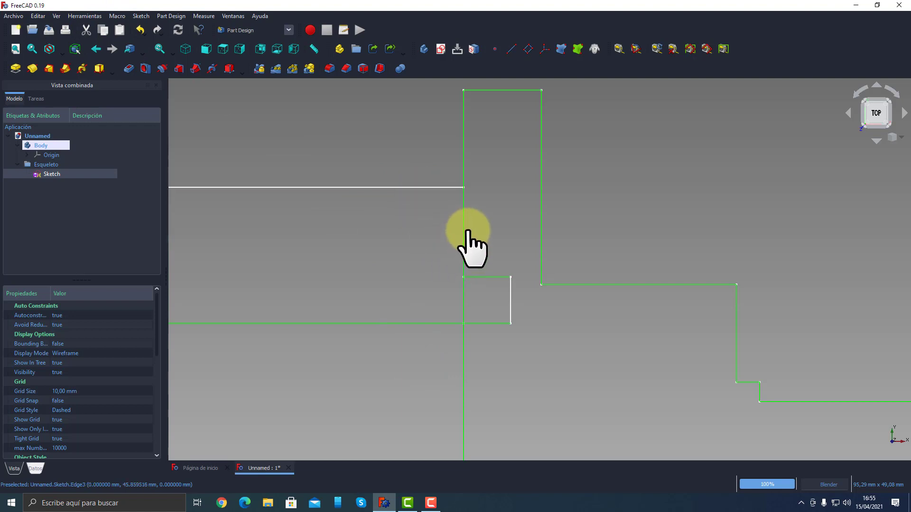
left_click(488, 277)
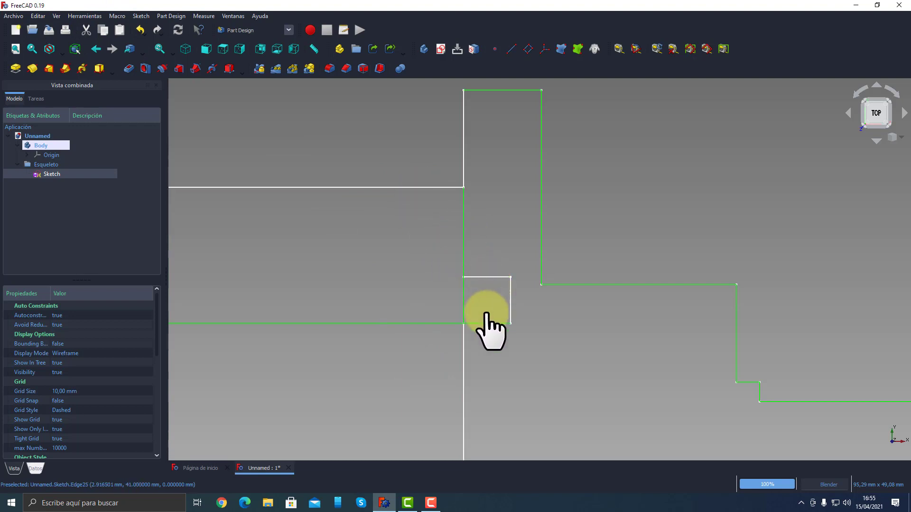
left_click(443, 323)
scroll(375, 316, "down", 5)
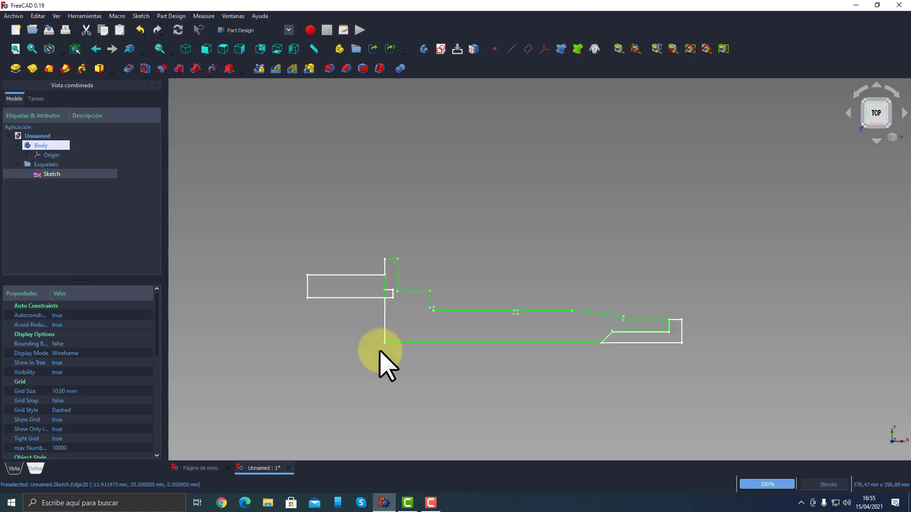
Step: Select the entire sketch with an object box selection drawn from right to left across the profile's vertical edge
left_click(38, 16)
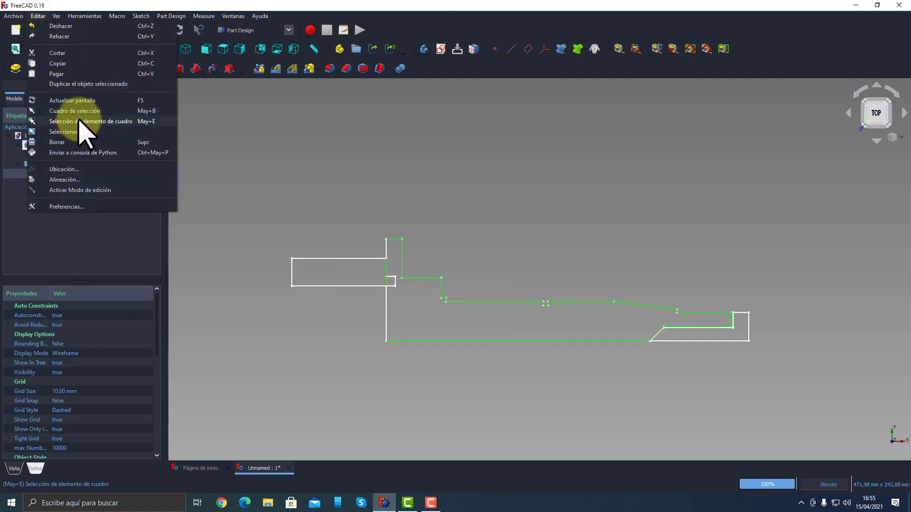
left_click(85, 111)
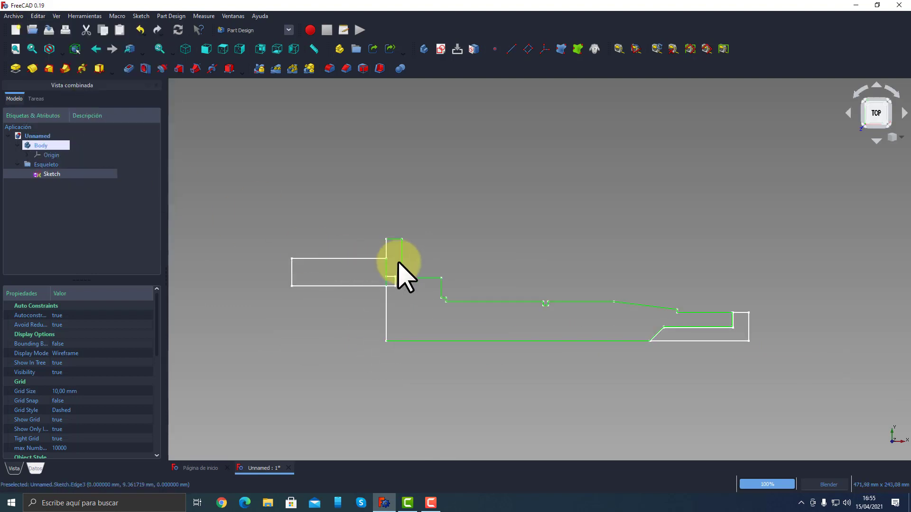
left_click_drag(396, 251, 375, 307)
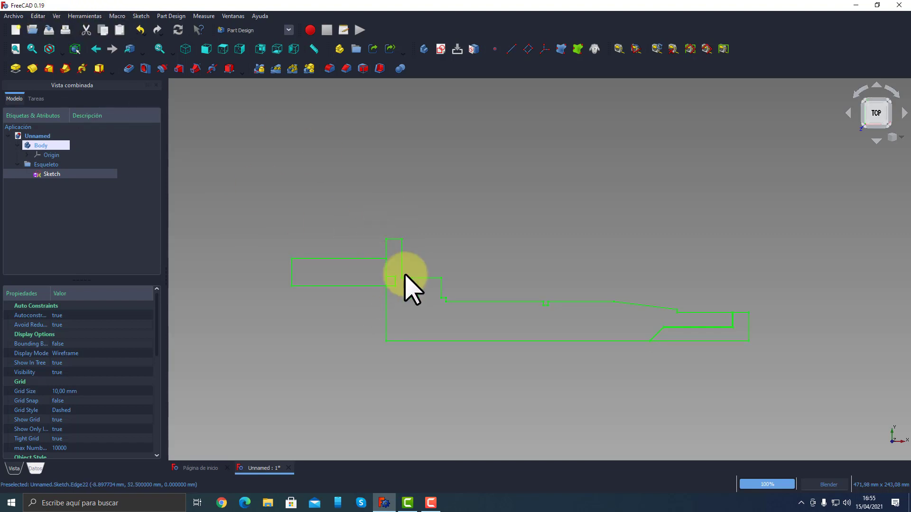
Step: Clear the selection and box-select individual elements from left to right across the large stepped profile
left_click(349, 230)
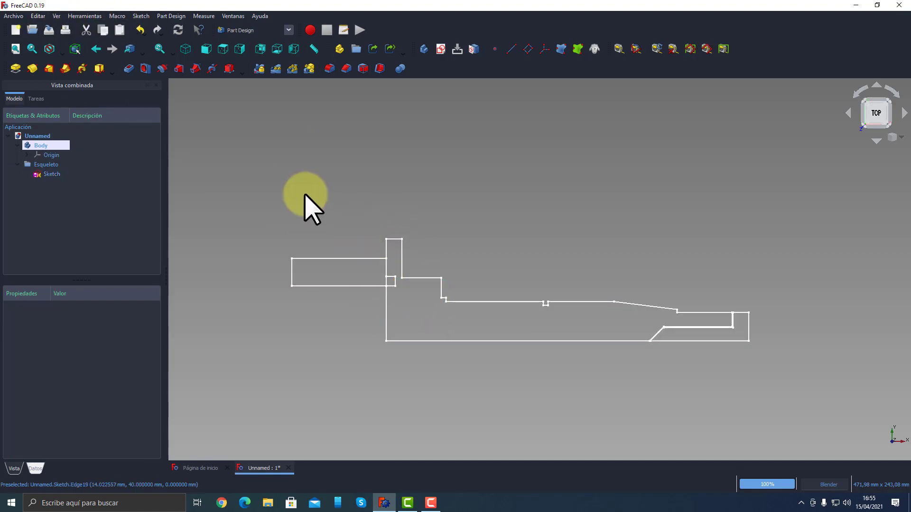
left_click(37, 17)
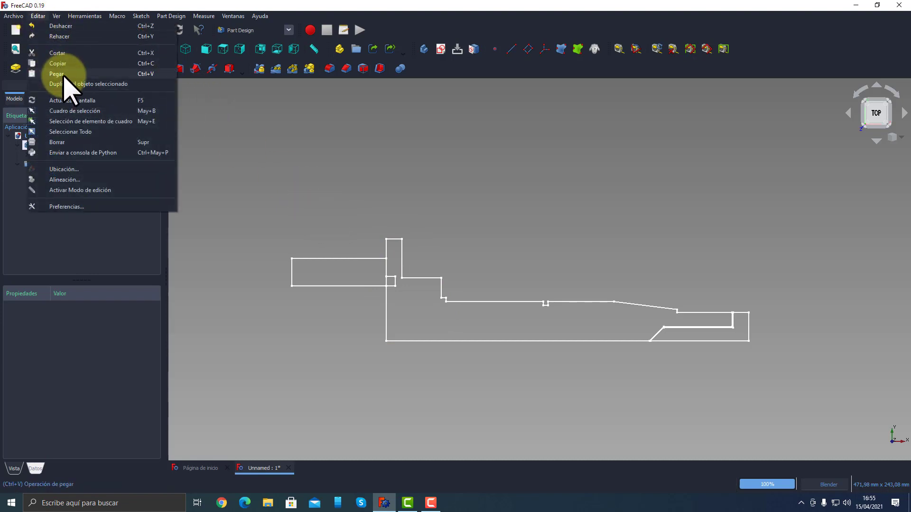
left_click(86, 122)
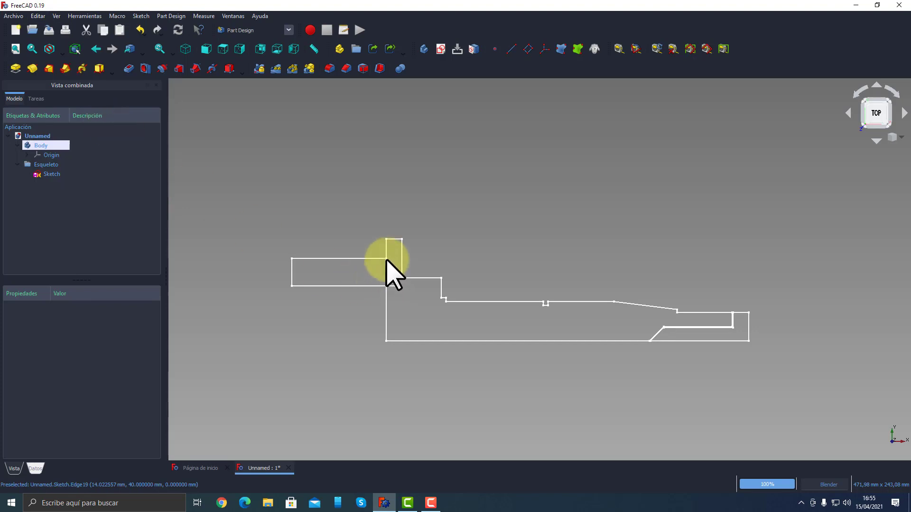
mouse_move(389, 231)
left_mouse_down()
mouse_move(463, 328)
mouse_move(659, 398)
mouse_move(742, 376)
left_mouse_up()
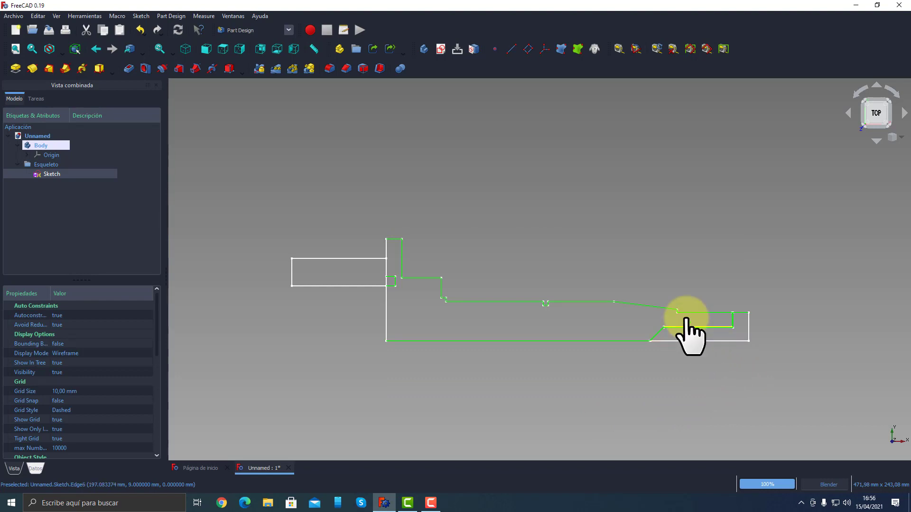
Step: Correct the selection to only the large stepped profile's outline, excluding the small square and end piece and including the long vertical edge
scroll(669, 317, "up", 4)
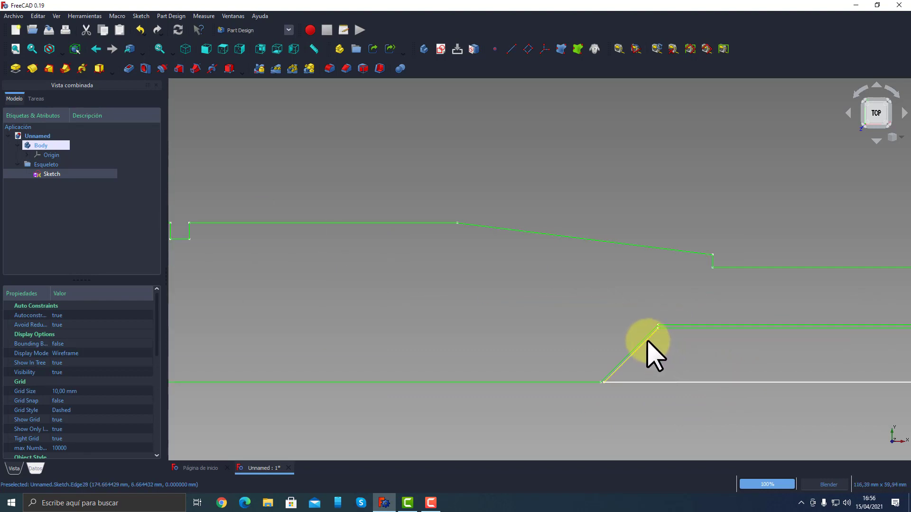
scroll(702, 328, "down", 5)
scroll(740, 323, "up", 4)
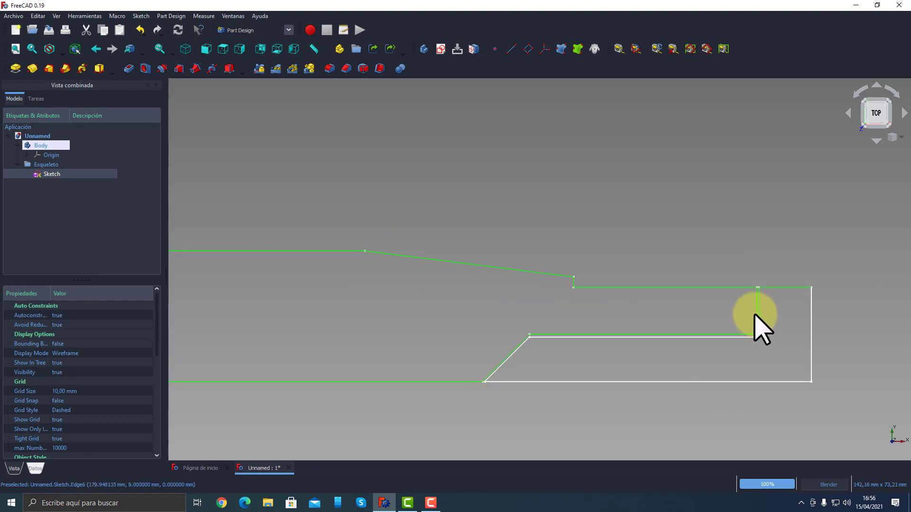
scroll(484, 351, "down", 9)
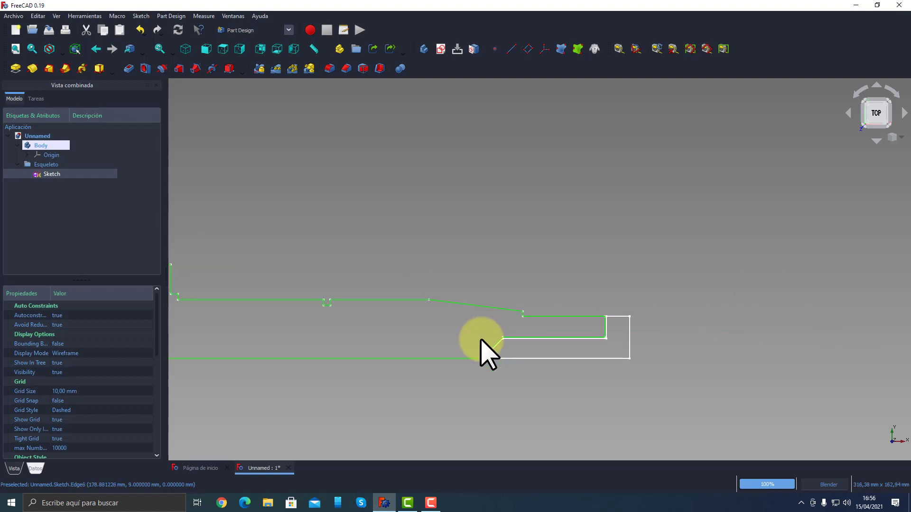
scroll(332, 316, "up", 8)
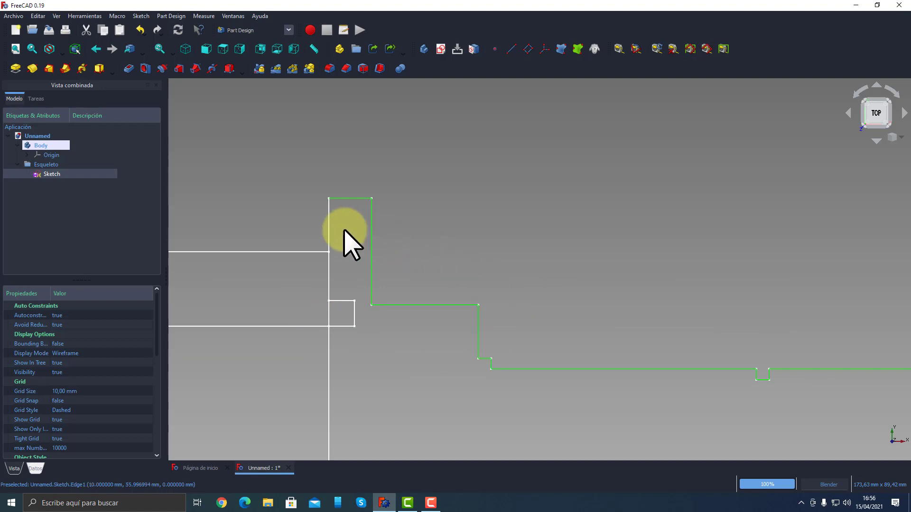
scroll(499, 267, "down", 4)
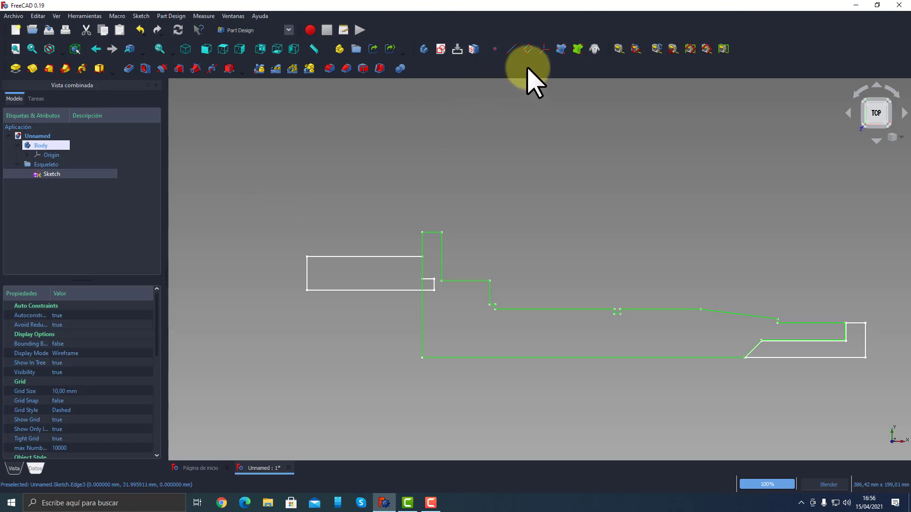
Step: Create a sub-shape binder in the first body from the selected profile edges, then hide and collapse that body
left_click(577, 49)
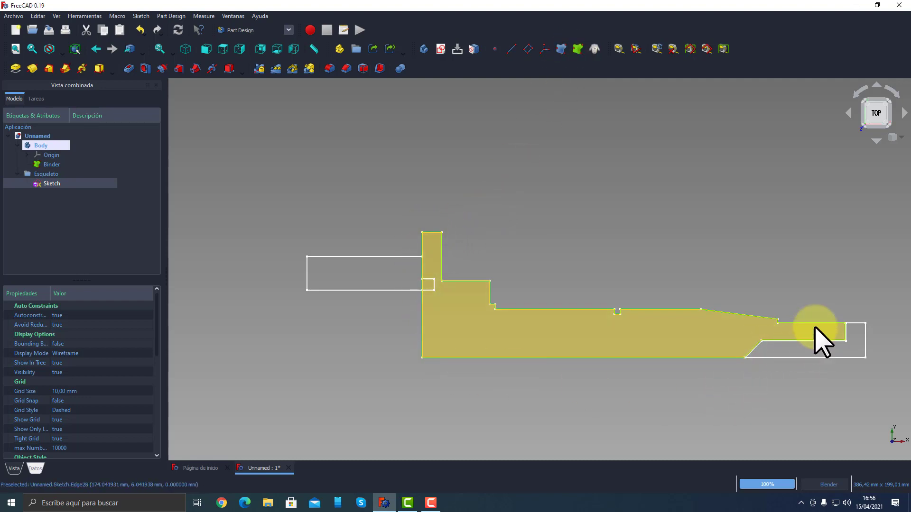
left_click(302, 215)
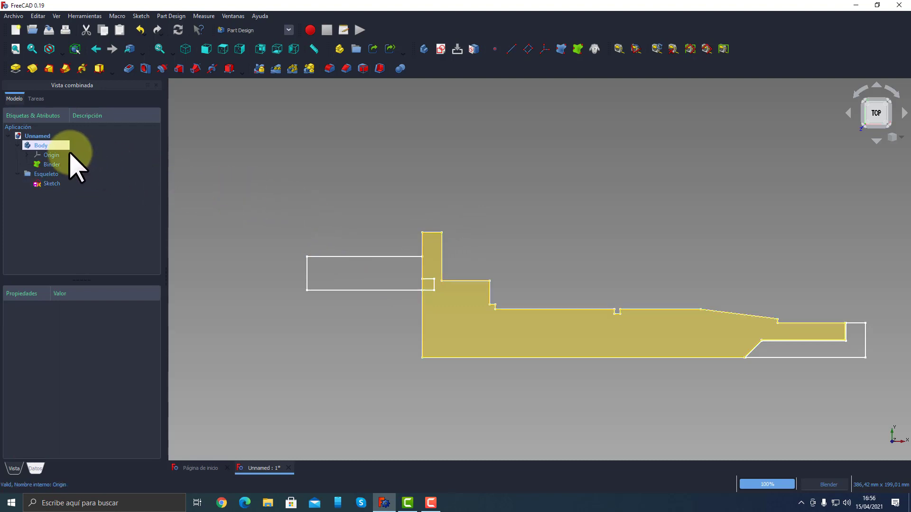
left_click(38, 147)
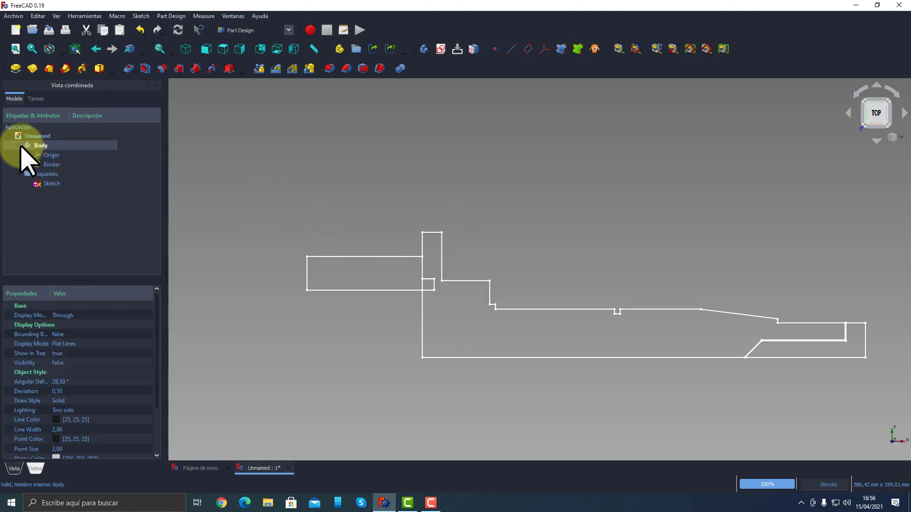
left_click(18, 146)
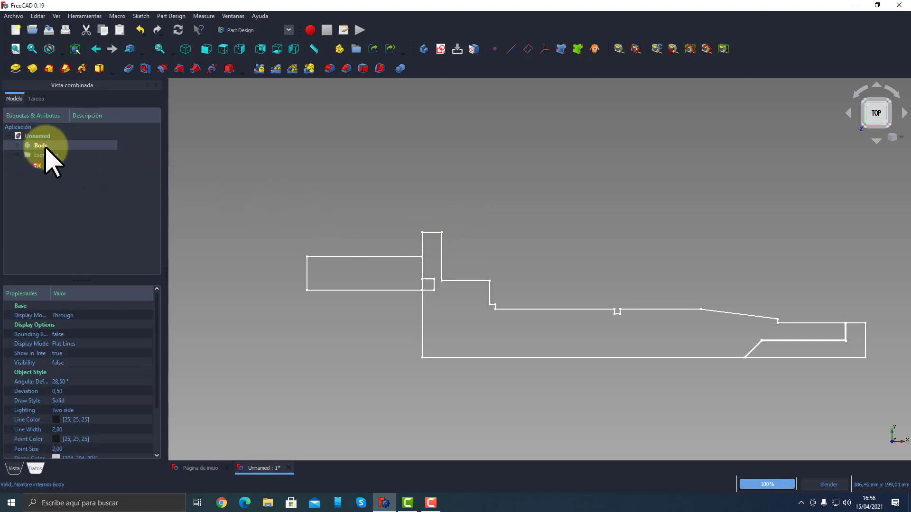
Step: Create a second body and box-select the elements of the outer rectangle and its adjoining small square
left_click(422, 49)
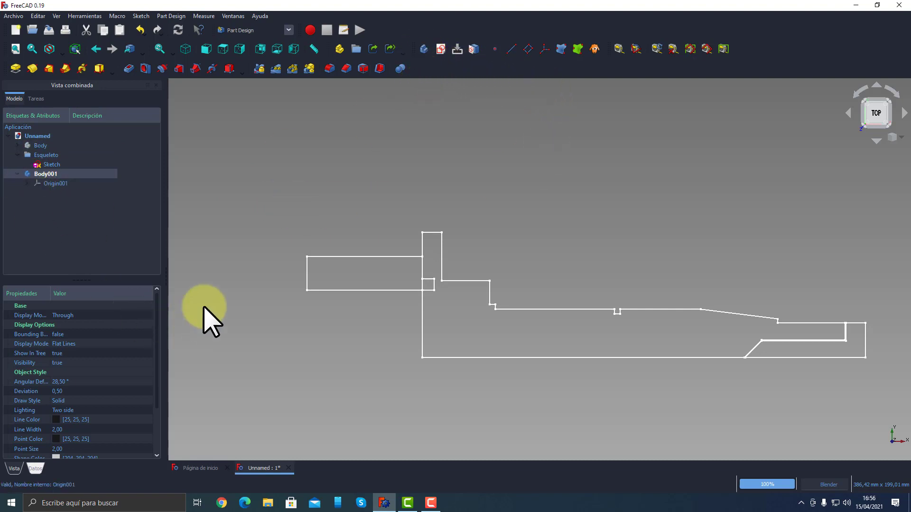
left_click(38, 16)
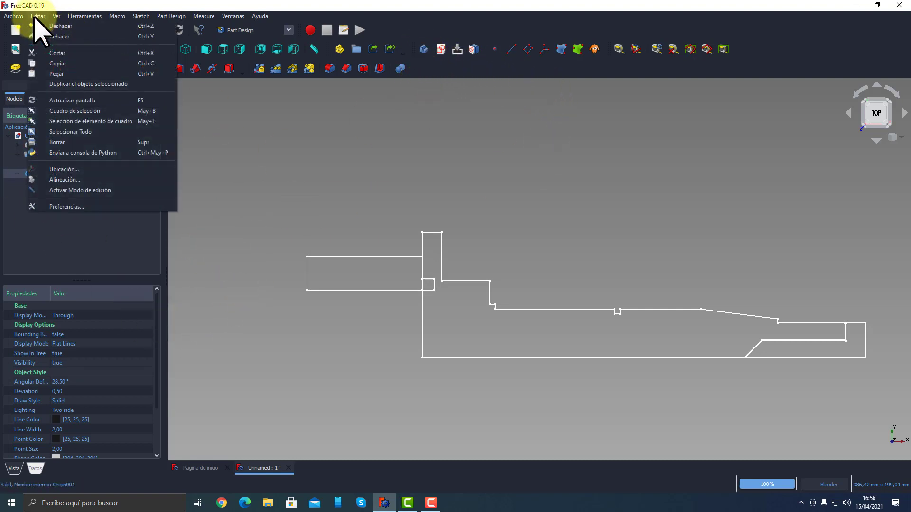
left_click(72, 122)
left_click_drag(295, 248, 437, 306)
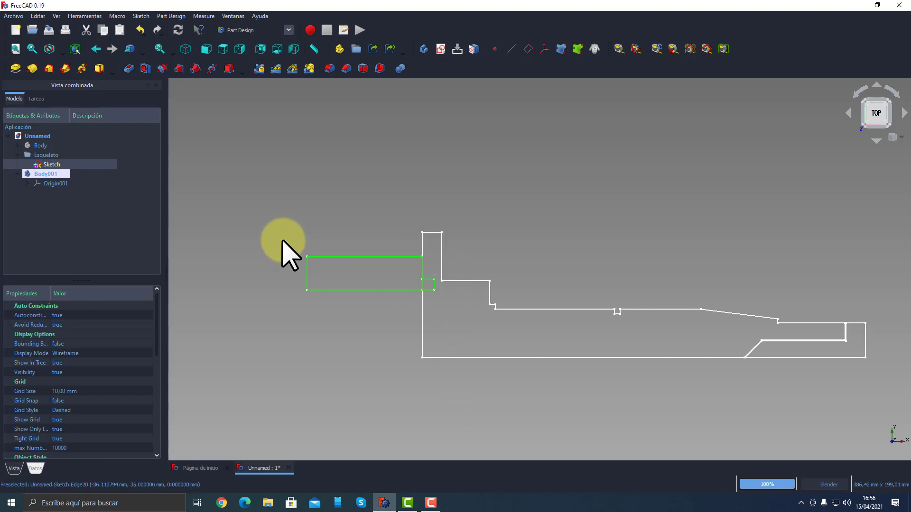
Step: Create a sub-shape binder in the second body from the rectangle and square edges, then hide the body
left_click(579, 49)
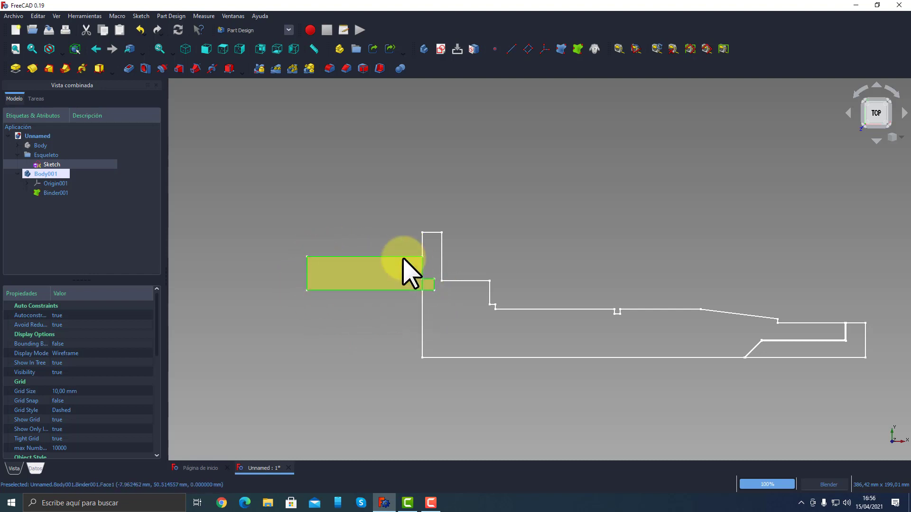
left_click(279, 364)
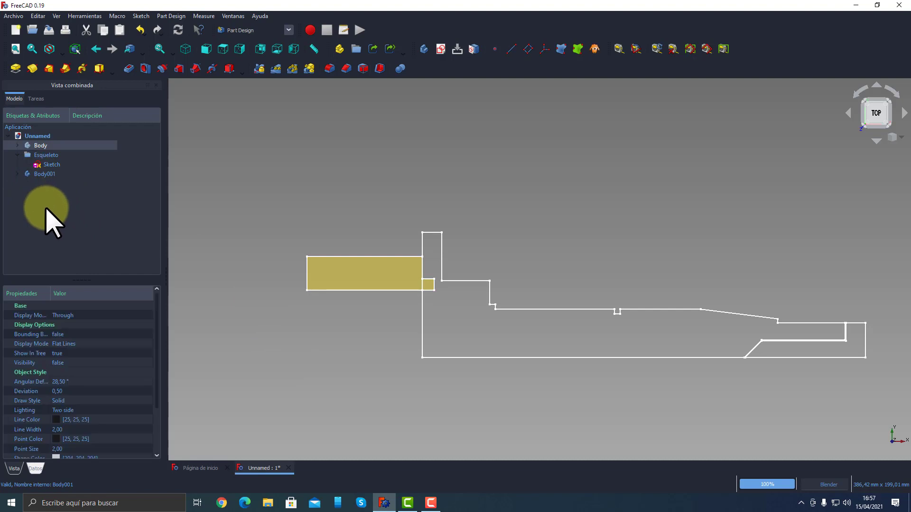
left_click(44, 201)
left_click(42, 174)
left_click(45, 200)
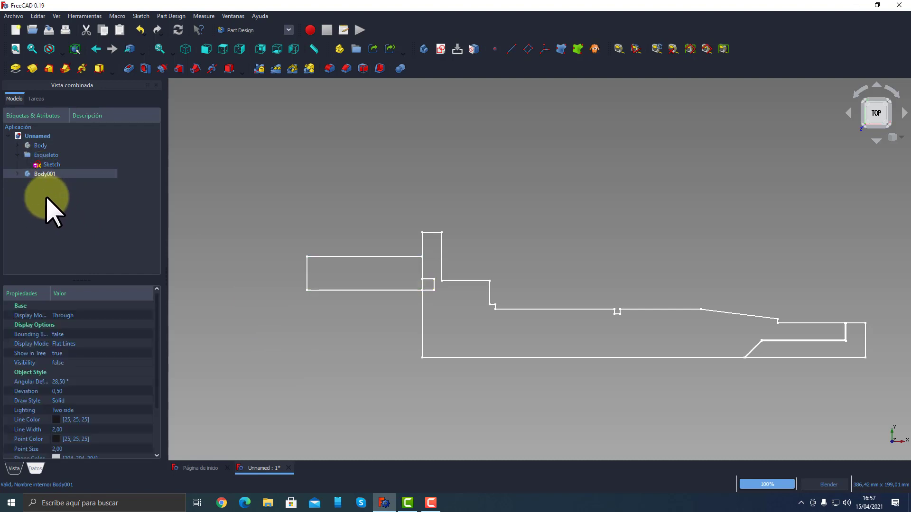
Step: Create a third body and box-select the sketch elements around the end piece at the profile's narrow tip
left_click(424, 49)
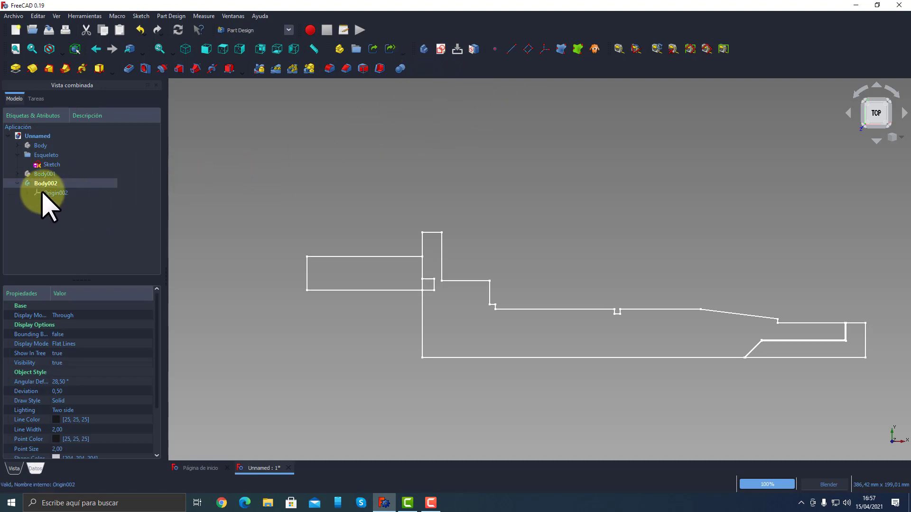
scroll(828, 226, "down", 2)
middle_click_drag(840, 244, 628, 246)
scroll(614, 316, "up", 6)
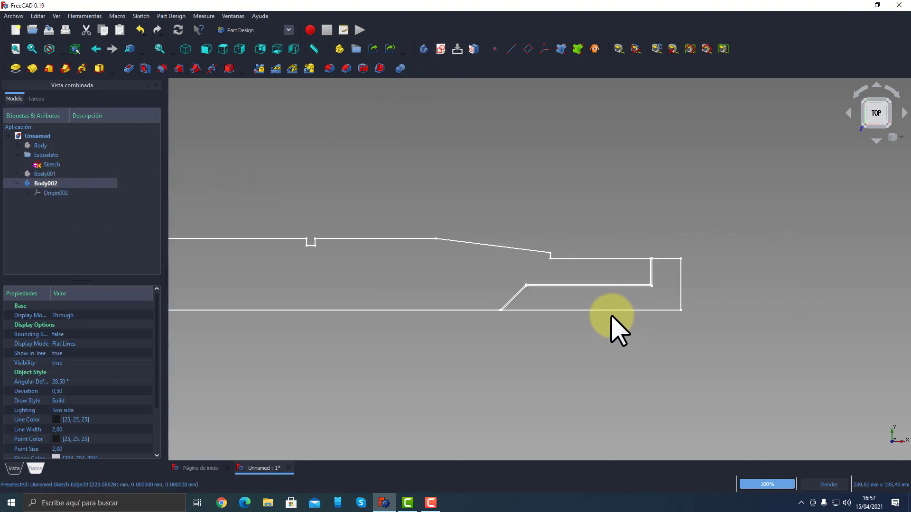
left_click(39, 16)
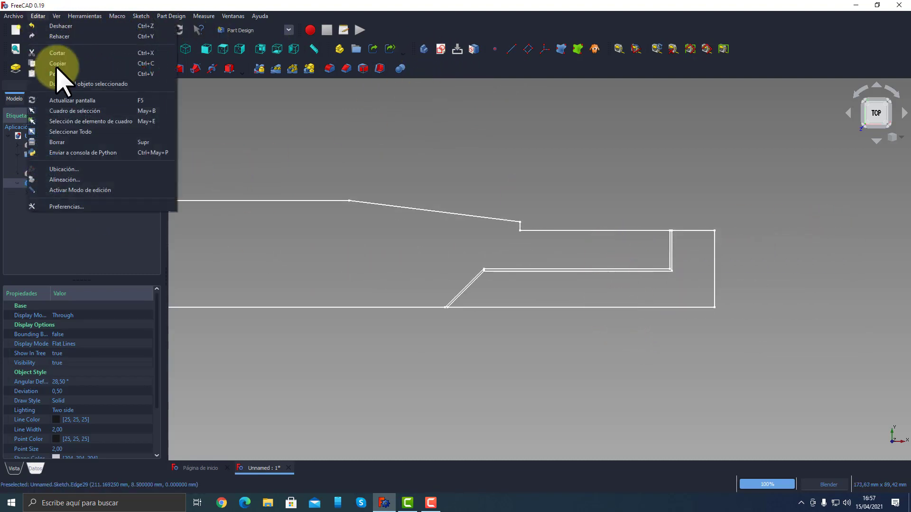
left_click(69, 122)
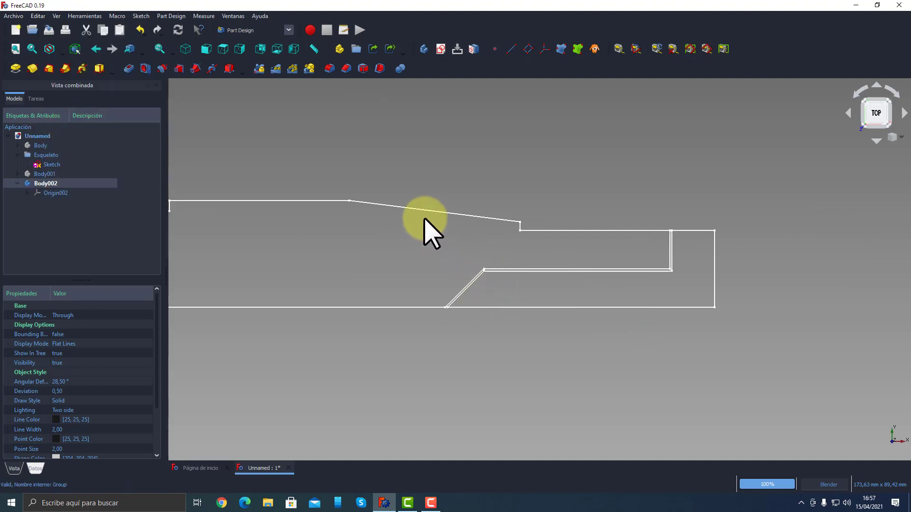
left_click_drag(418, 217, 782, 365)
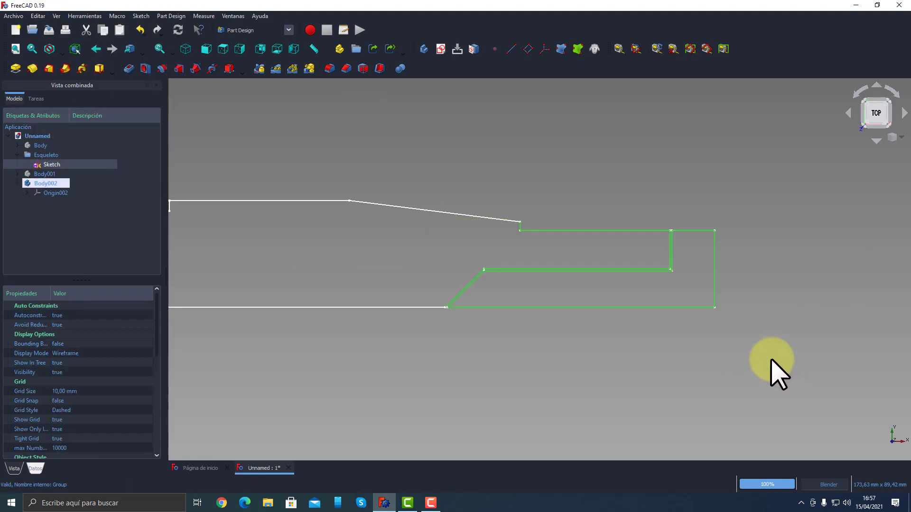
Step: Deselect the large stepped profile's edges next to the end piece, keeping only the end piece's outline selected
left_click(595, 231)
scroll(677, 240, "up", 5)
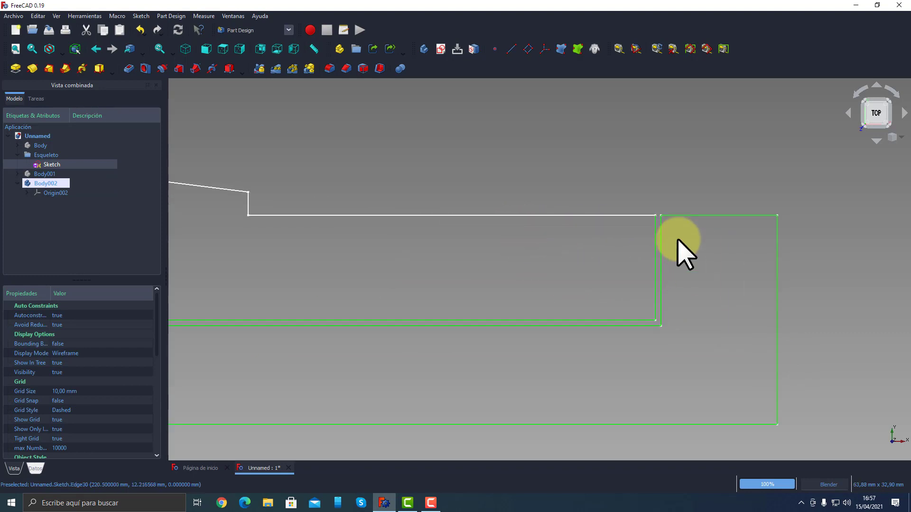
left_click(655, 246)
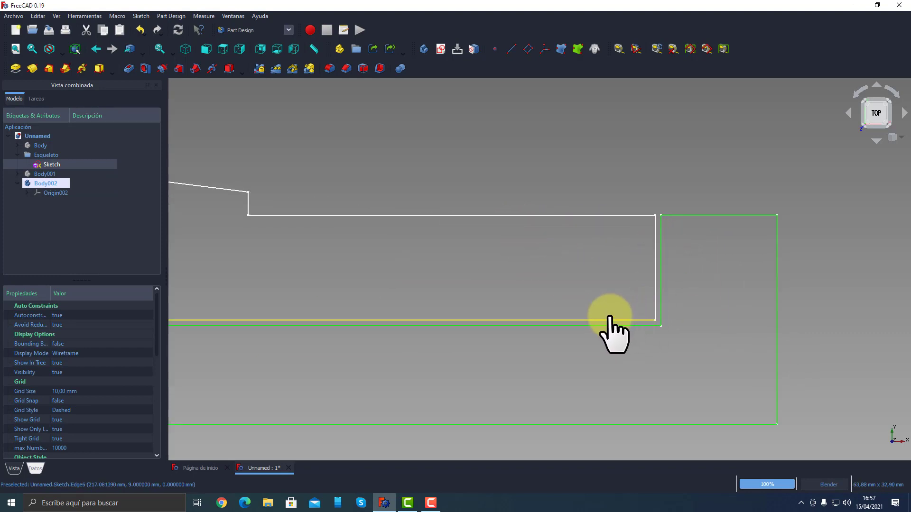
scroll(609, 318, "down", 5)
scroll(374, 313, "up", 5)
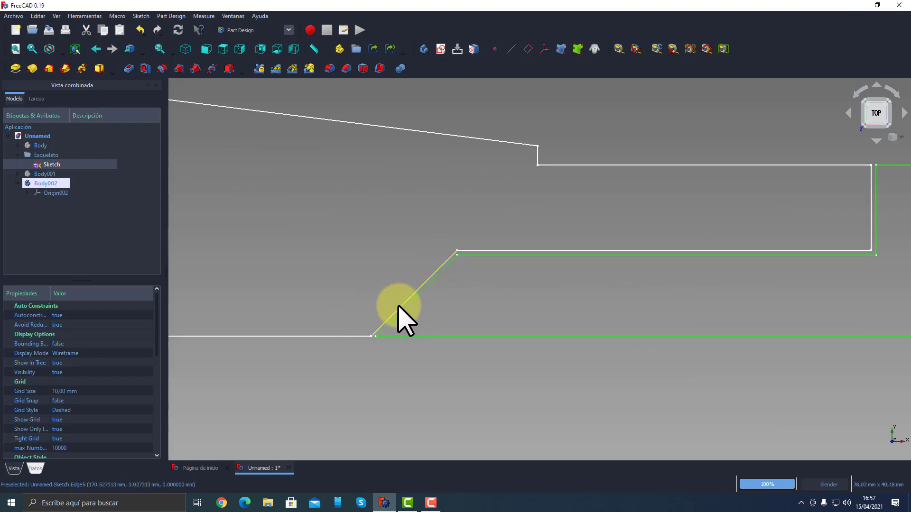
scroll(451, 305, "down", 5)
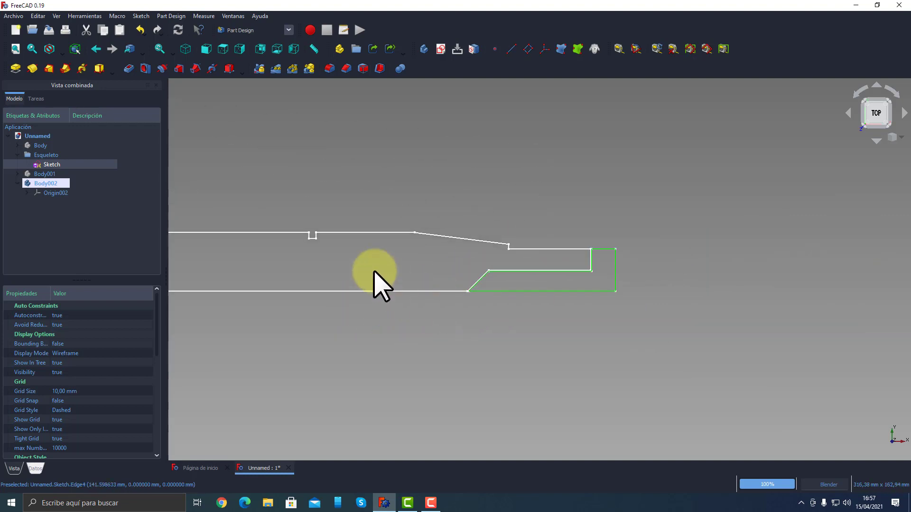
scroll(373, 272, "up", 3)
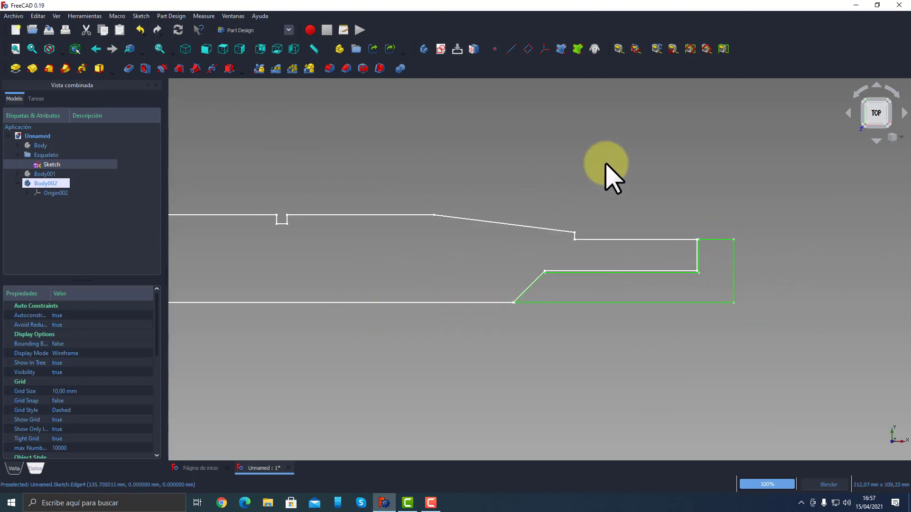
Step: Create a sub-shape binder in the third body from the end piece's outline, then collapse the body
left_click(578, 49)
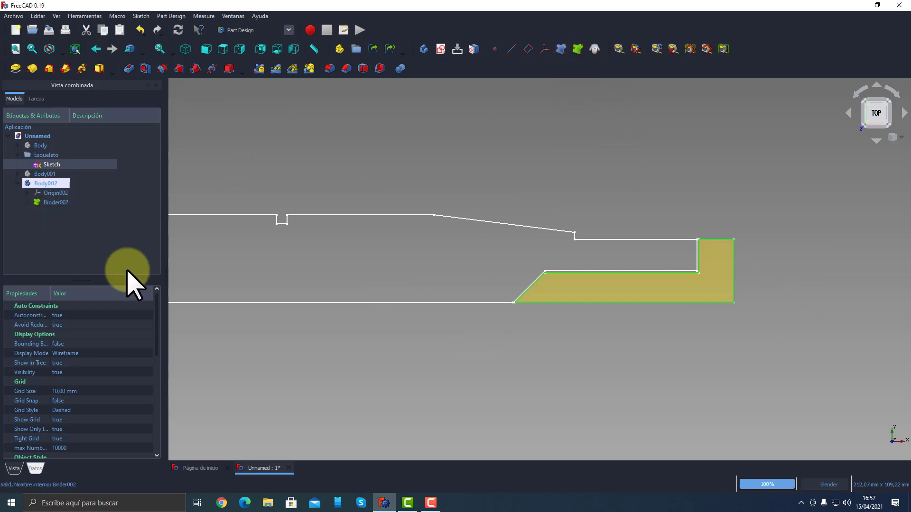
scroll(325, 217, "down", 3)
mouse_move(326, 218)
middle_mouse_down("shift")
mouse_move(549, 205)
mouse_move(567, 239)
middle_mouse_up("shift")
left_click(223, 264)
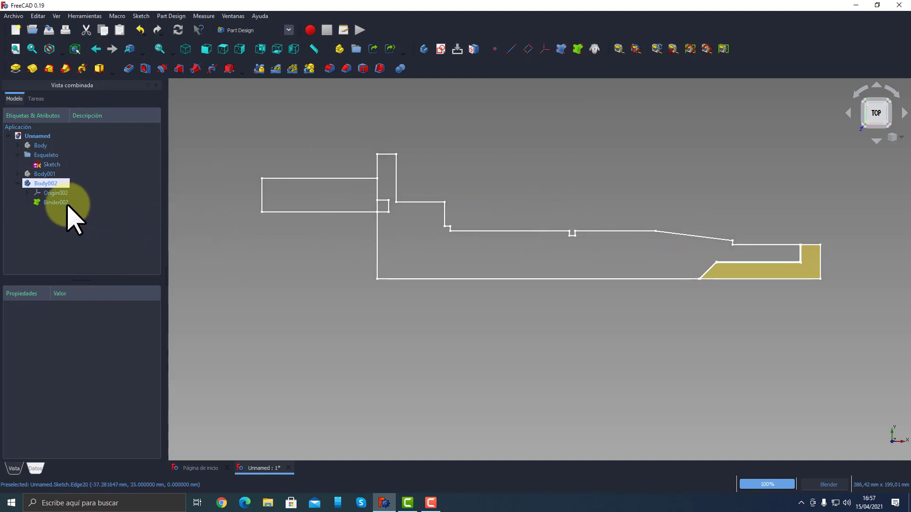
double_click(19, 185)
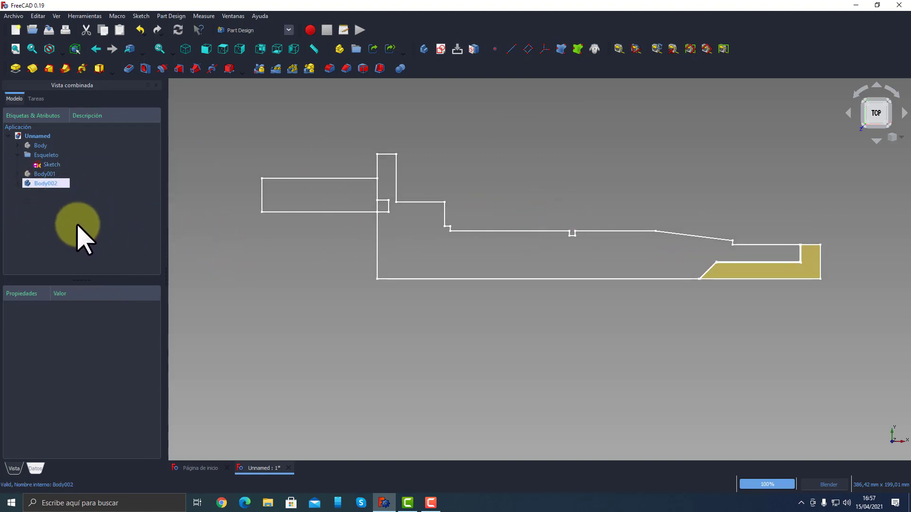
Step: Show the first and second bodies again and make the first body active
left_click(33, 145)
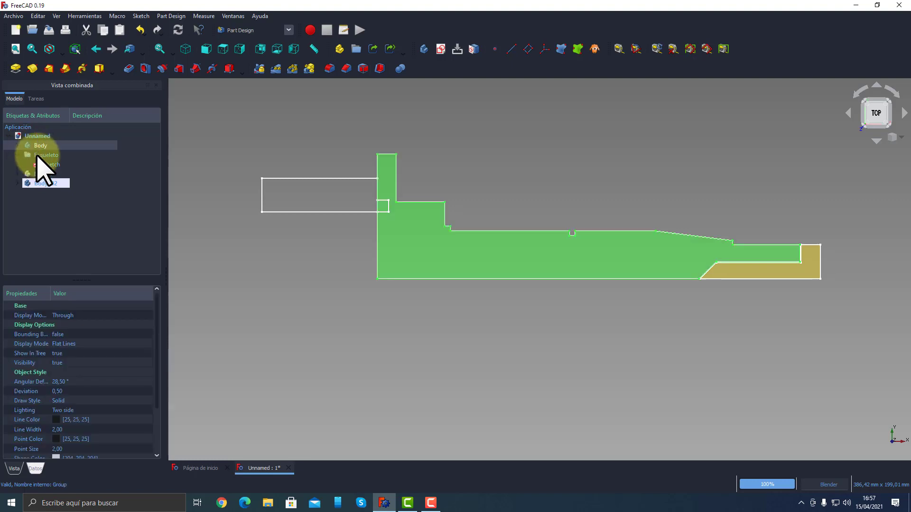
left_click(59, 212)
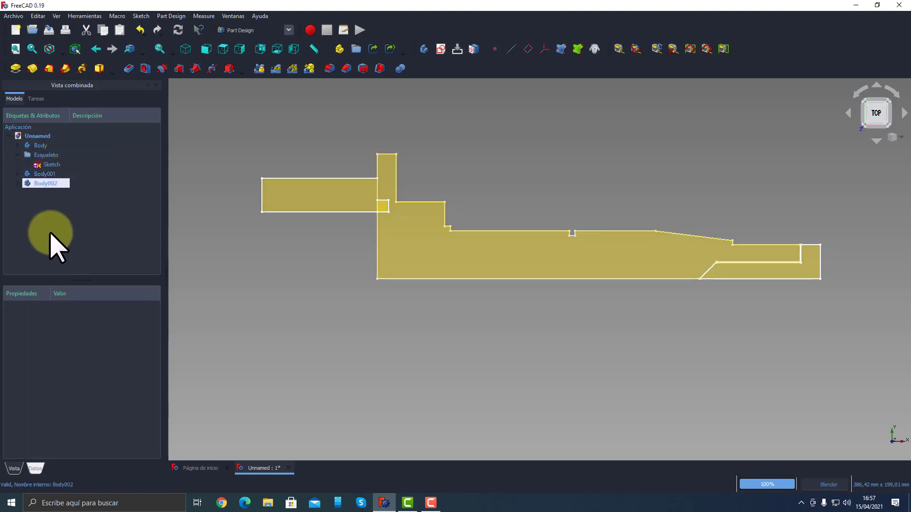
left_click(38, 148)
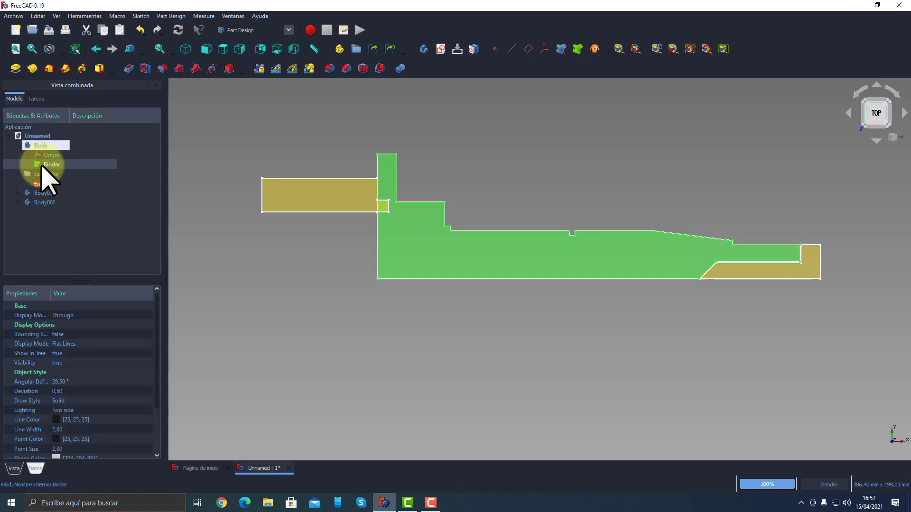
Step: Revolve the first body's stepped binder profile 360° about the base X axis
left_click(47, 165)
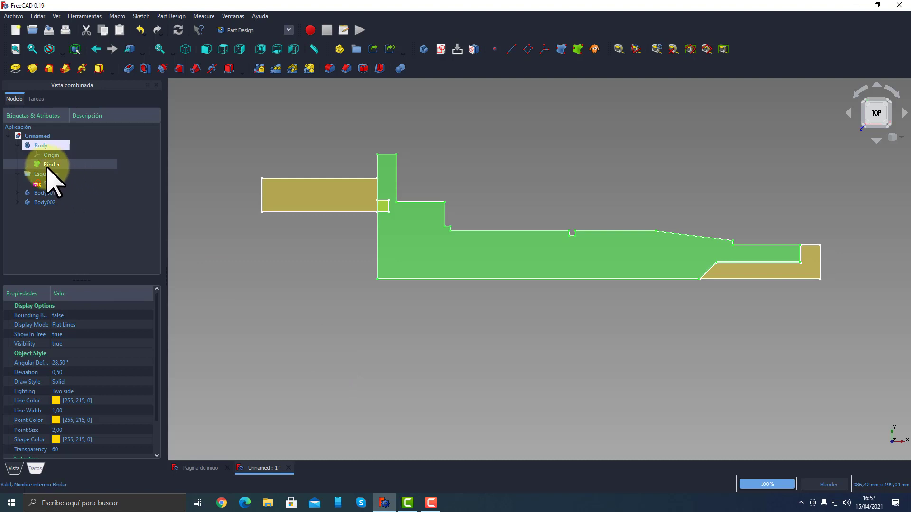
left_click(31, 69)
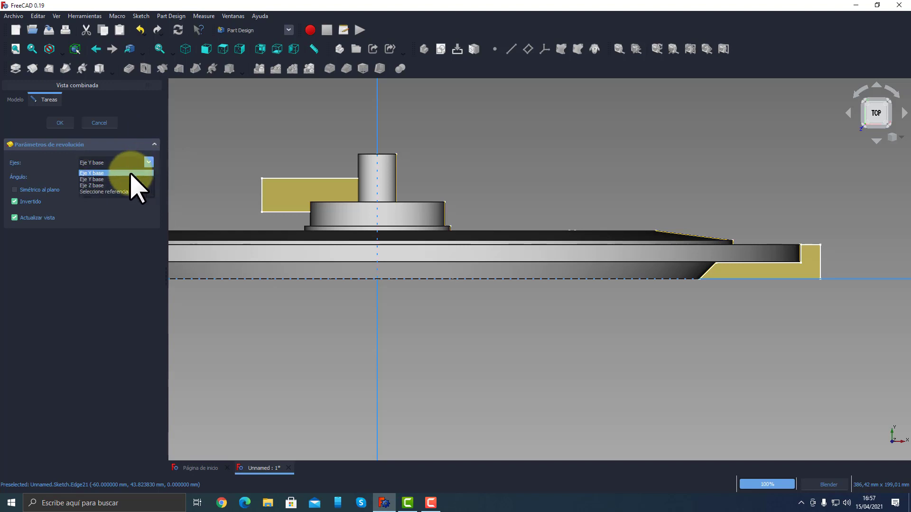
left_click(123, 191)
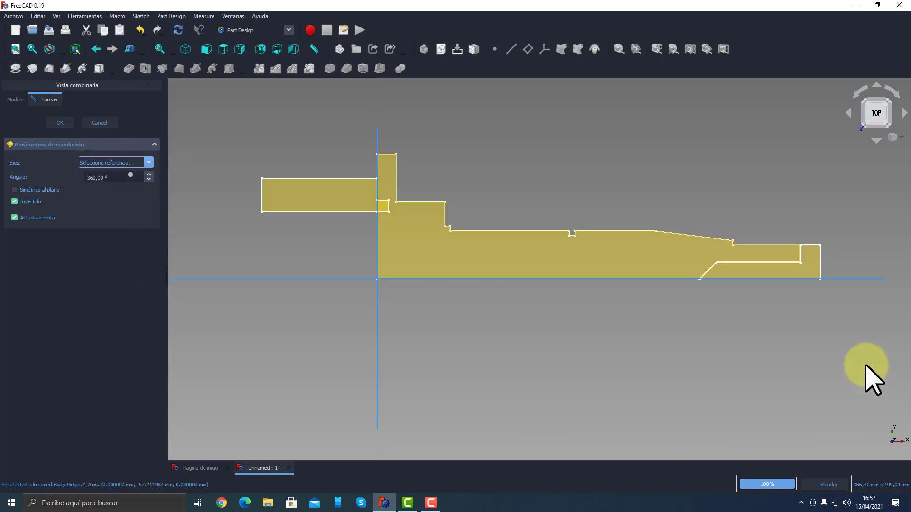
left_click(852, 280)
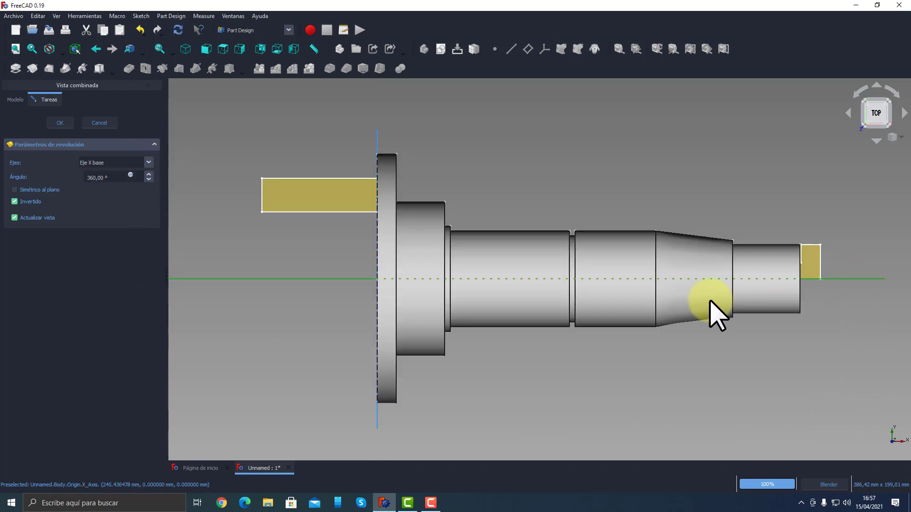
left_click(60, 123)
Step: Fillet the circular edge where the shaft's hub meets the large flange with a 3 mm radius
middle_click_drag(593, 266, 535, 275)
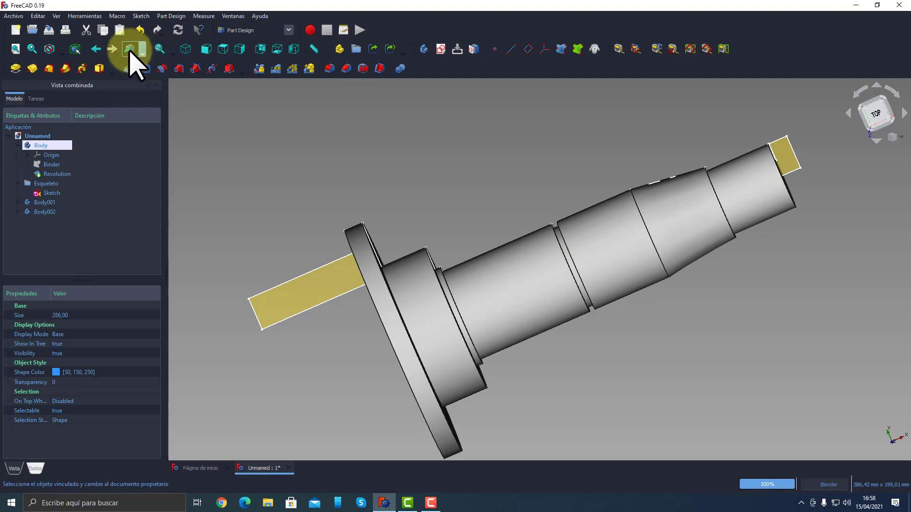
left_click(186, 49)
scroll(488, 309, "down", 3)
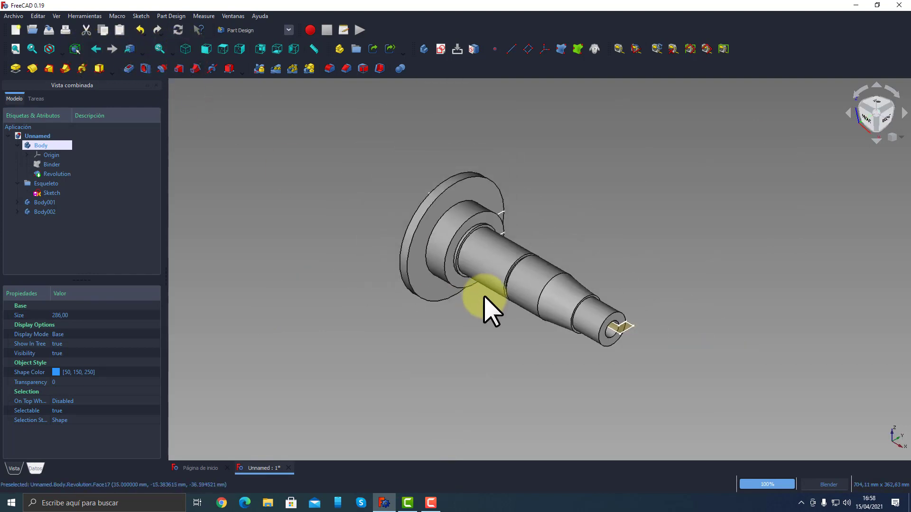
scroll(494, 325, "up", 2)
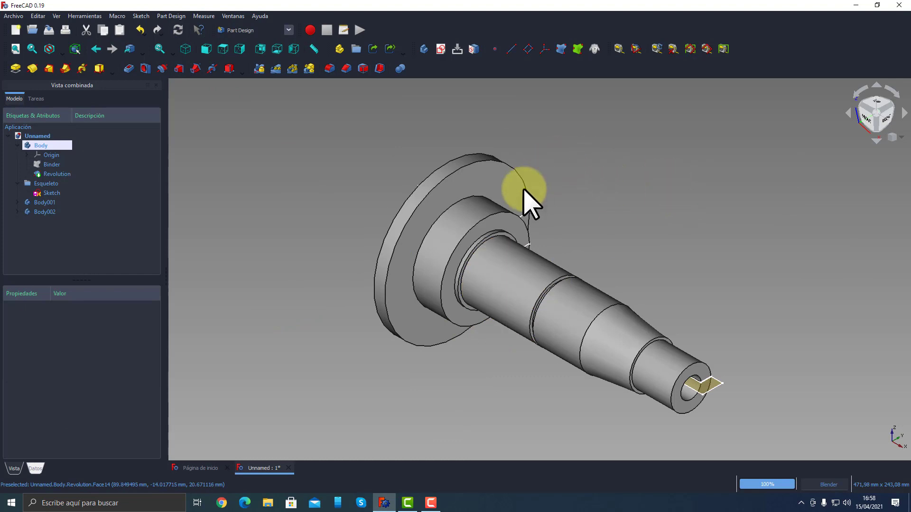
left_click(329, 69)
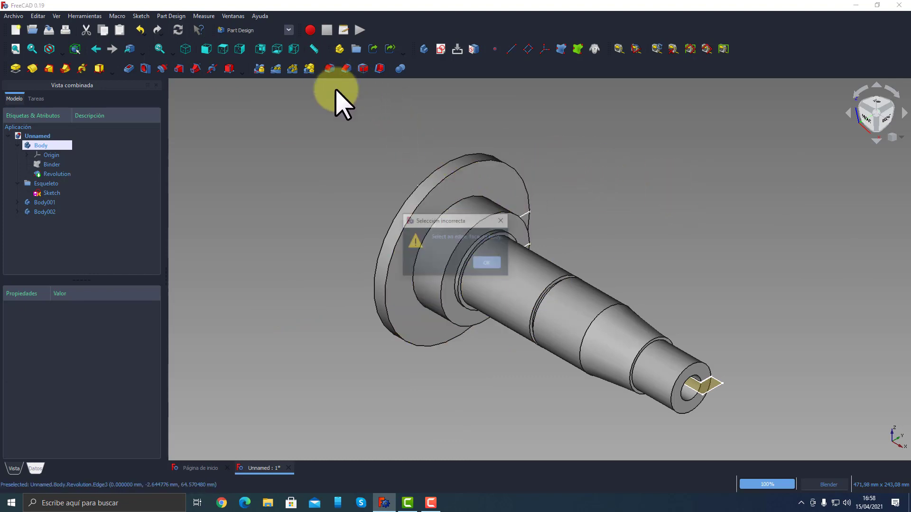
left_click(486, 264)
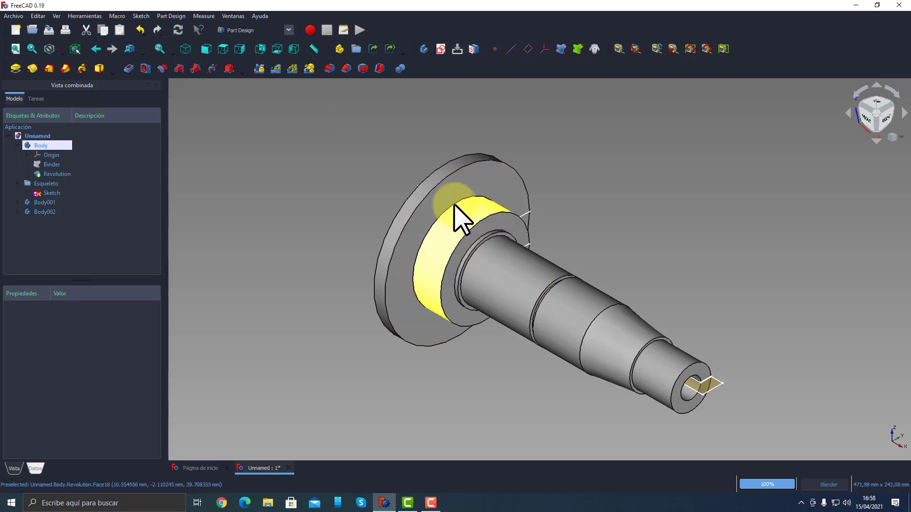
middle_click_drag(457, 203, 478, 216)
scroll(478, 215, "up", 4)
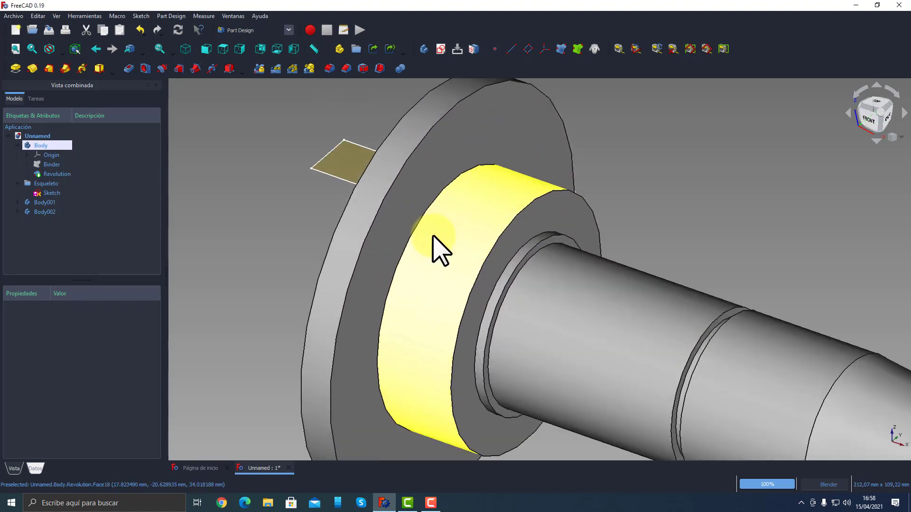
left_click(416, 230)
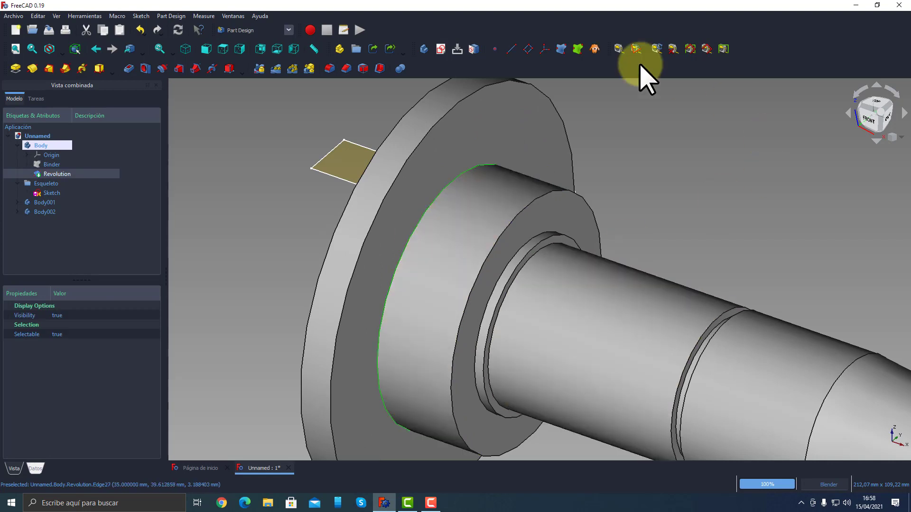
left_click(329, 69)
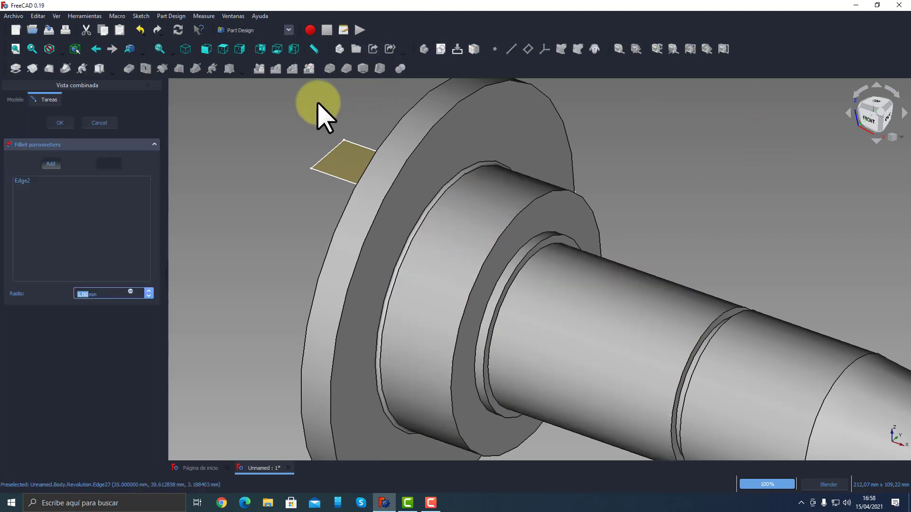
type("3")
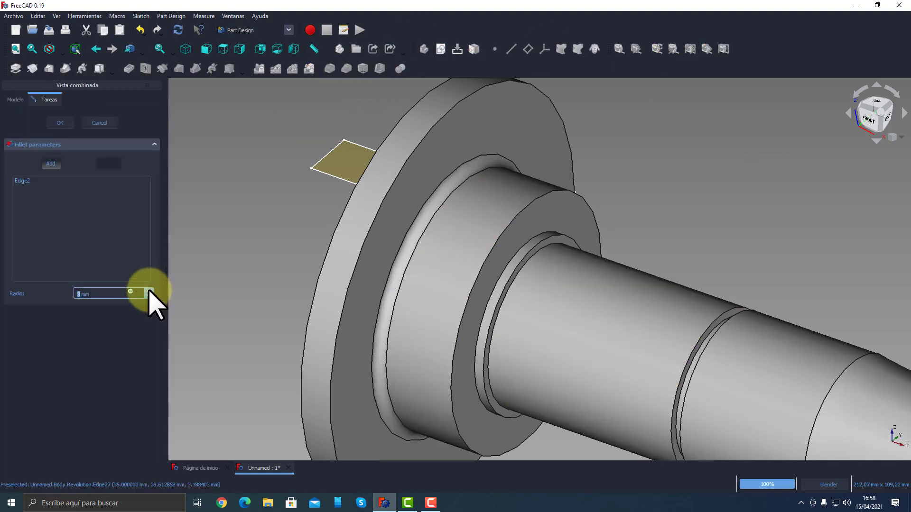
left_click(61, 124)
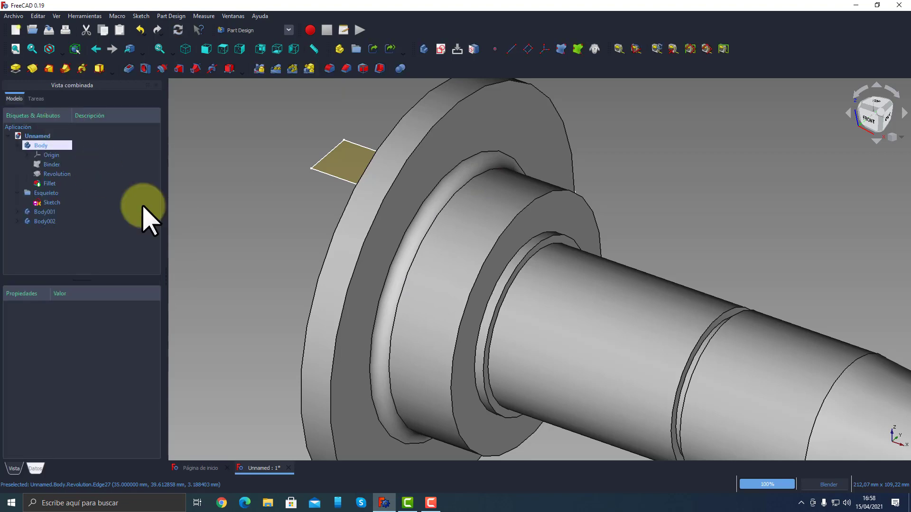
Step: Open the skeleton sketch, switch virtual spaces to examine its dimensional constraints, and close it again
scroll(321, 280, "down", 5)
middle_click_drag(321, 281, 303, 216)
mouse_move(403, 311)
middle_mouse_down()
mouse_move(472, 254)
mouse_move(466, 284)
middle_mouse_up()
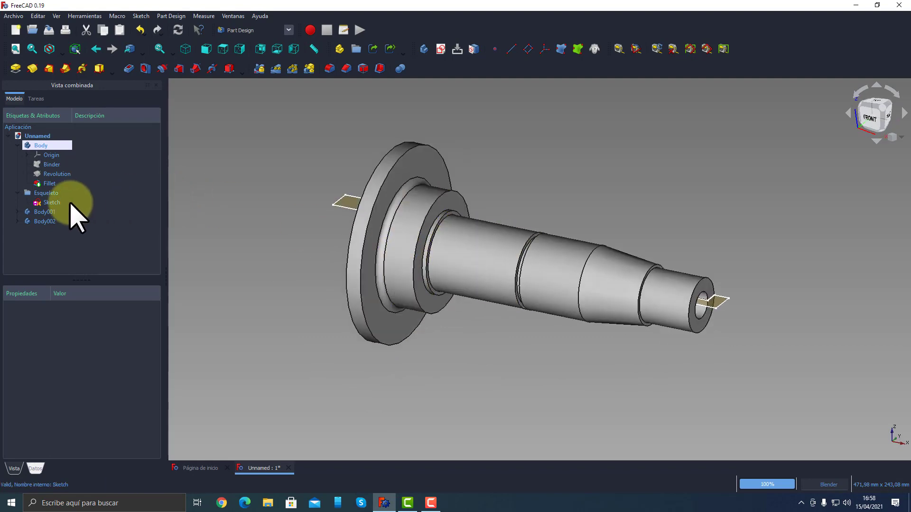
double_click(52, 203)
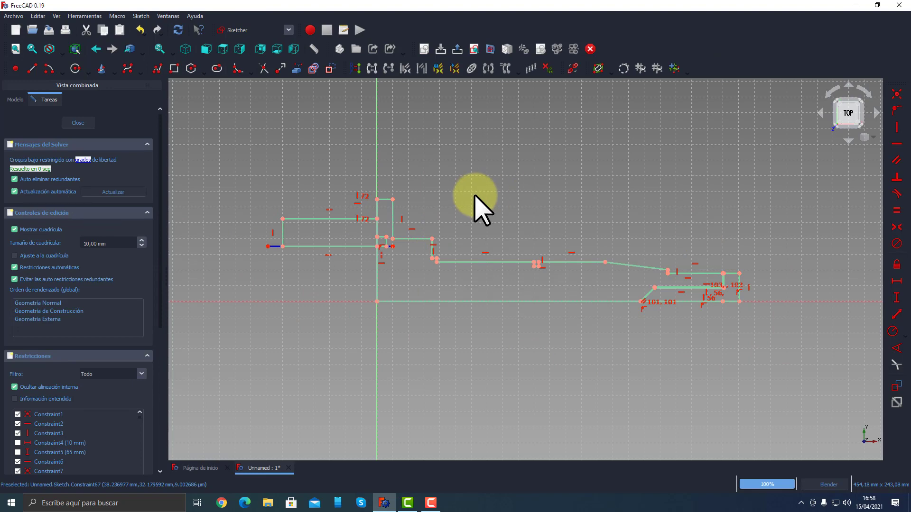
scroll(398, 237, "up", 6)
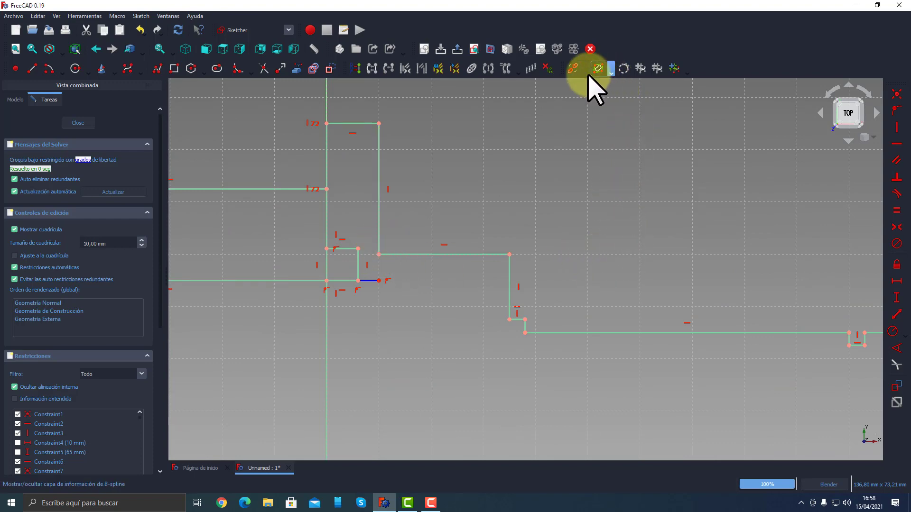
left_click(573, 68)
scroll(555, 259, "down", 3)
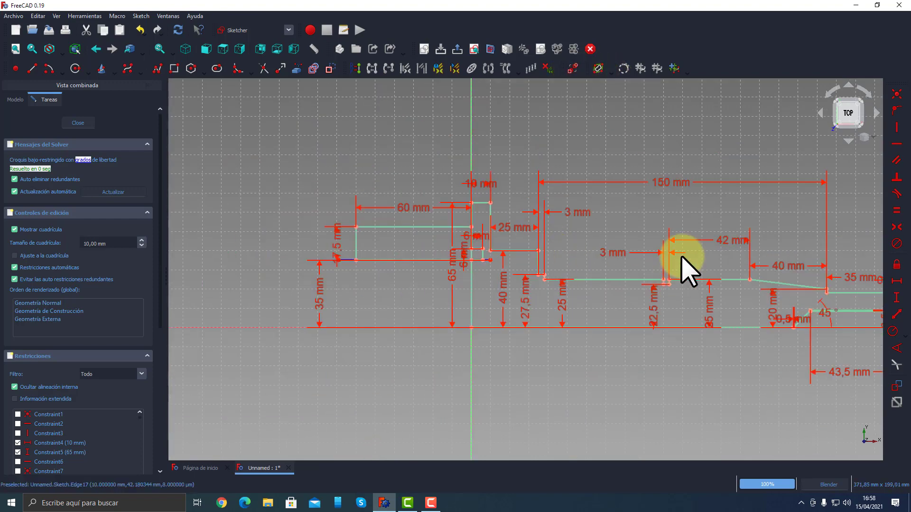
scroll(434, 256, "up", 3)
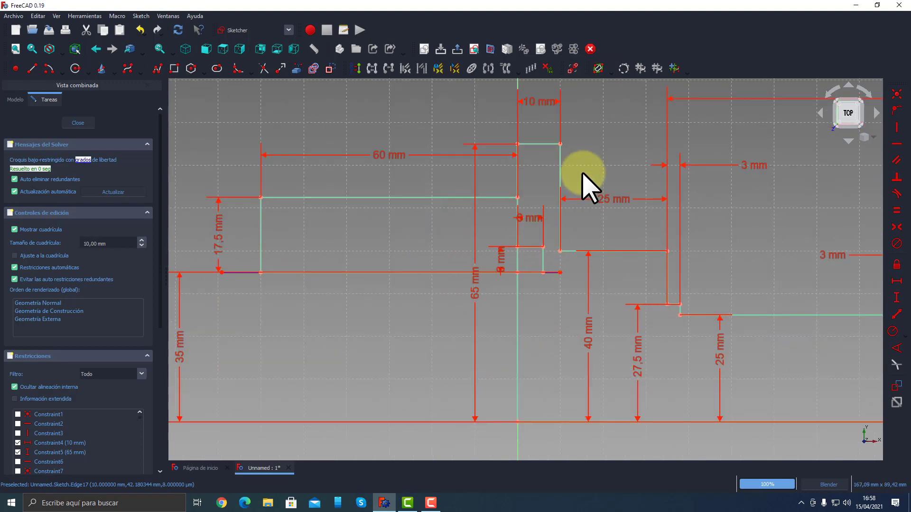
left_click(597, 68)
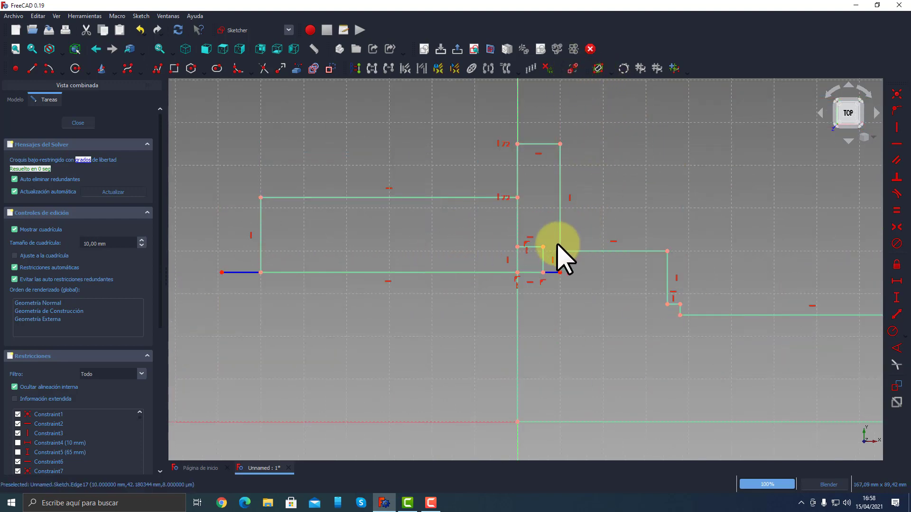
scroll(611, 214, "down", 6)
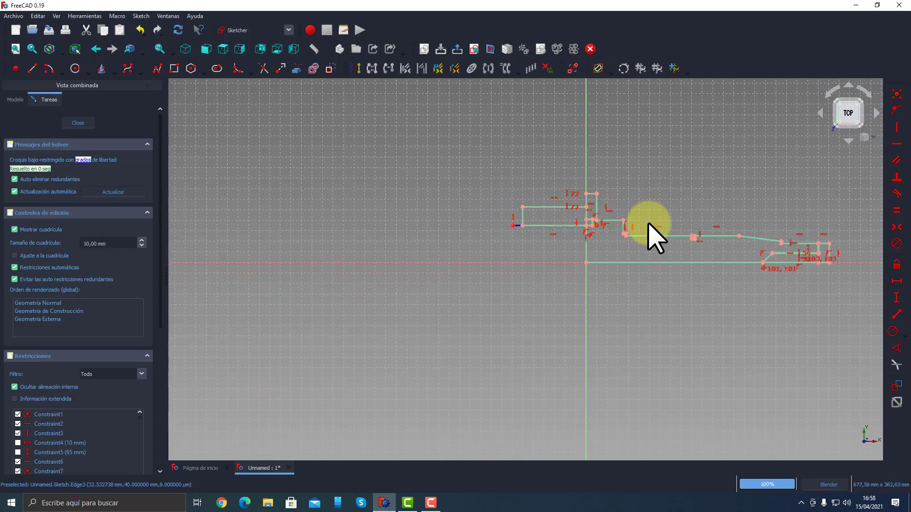
mouse_move(651, 233)
middle_mouse_down("shift")
mouse_move(495, 227)
mouse_move(546, 250)
middle_mouse_up("shift")
scroll(494, 228, "up", 2)
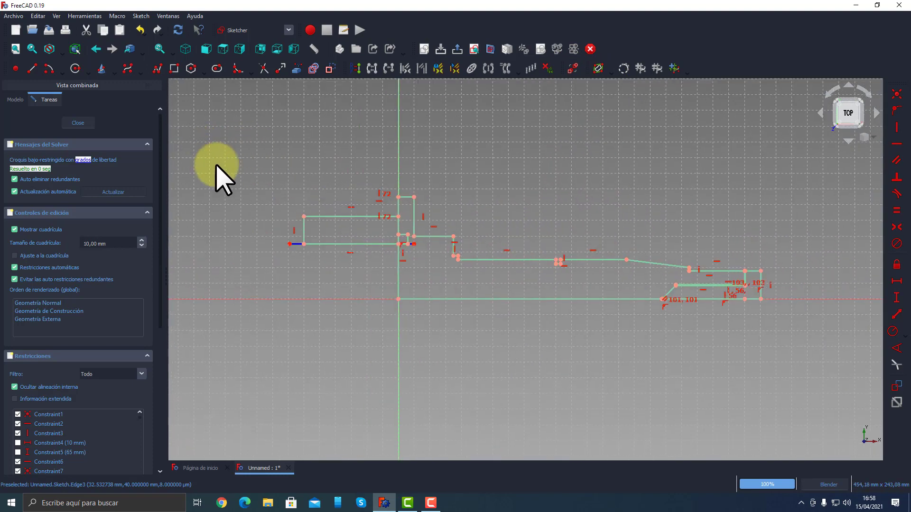
left_click(79, 123)
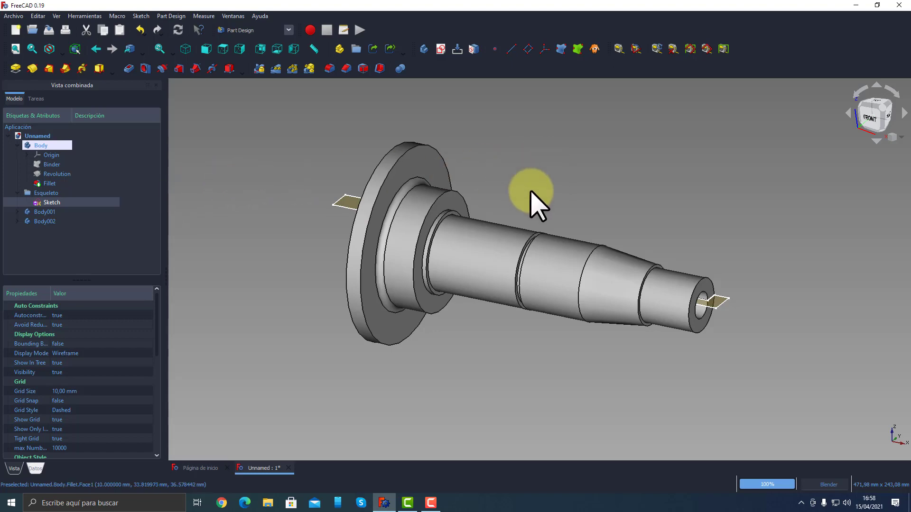
Step: Make the second body active and hide the skeleton sketch so only the body's binder rectangle shows beside the flange
mouse_move(643, 242)
middle_mouse_down()
mouse_move(305, 223)
mouse_move(736, 223)
mouse_move(616, 228)
mouse_move(622, 216)
mouse_move(672, 237)
middle_mouse_up()
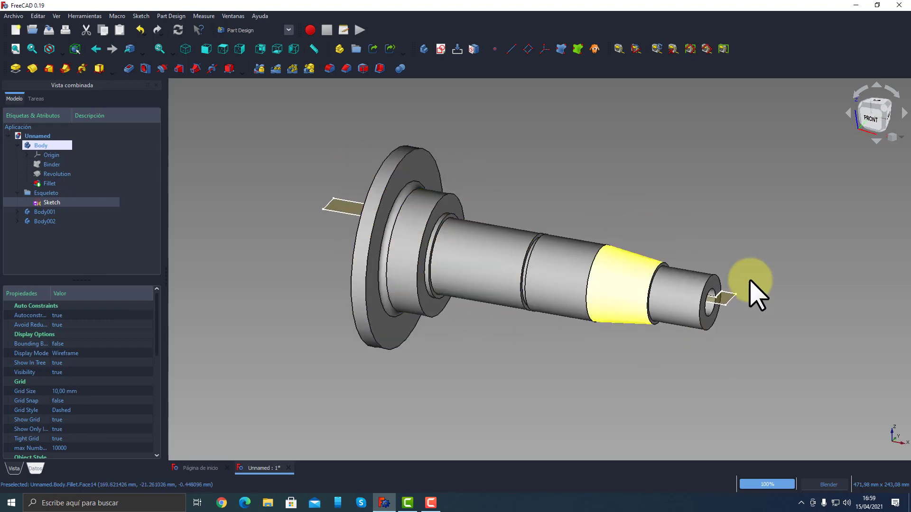
middle_click_drag(751, 292, 631, 188)
mouse_move(470, 205)
middle_mouse_down()
mouse_move(477, 194)
mouse_move(418, 204)
mouse_move(436, 223)
mouse_move(400, 239)
mouse_move(562, 219)
mouse_move(423, 227)
mouse_move(465, 214)
middle_mouse_up()
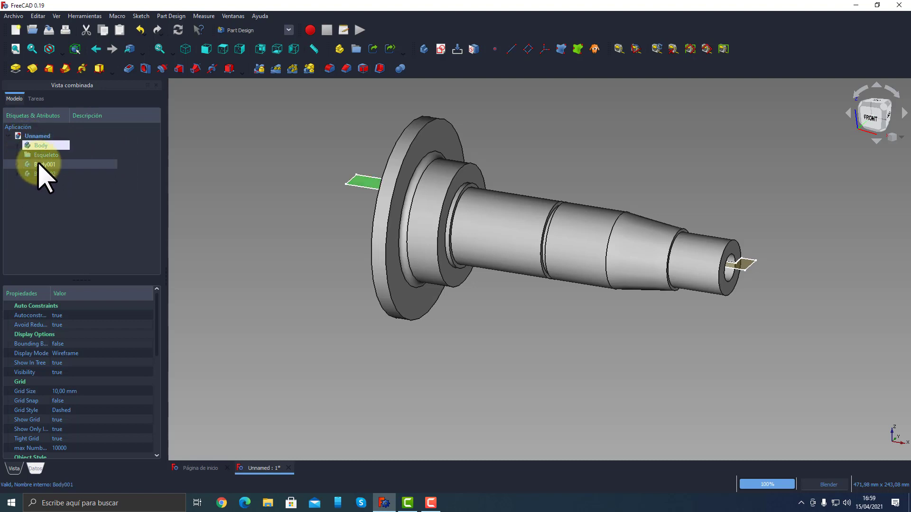
double_click(43, 164)
middle_click_drag(295, 265, 427, 278)
scroll(337, 291, "up", 3)
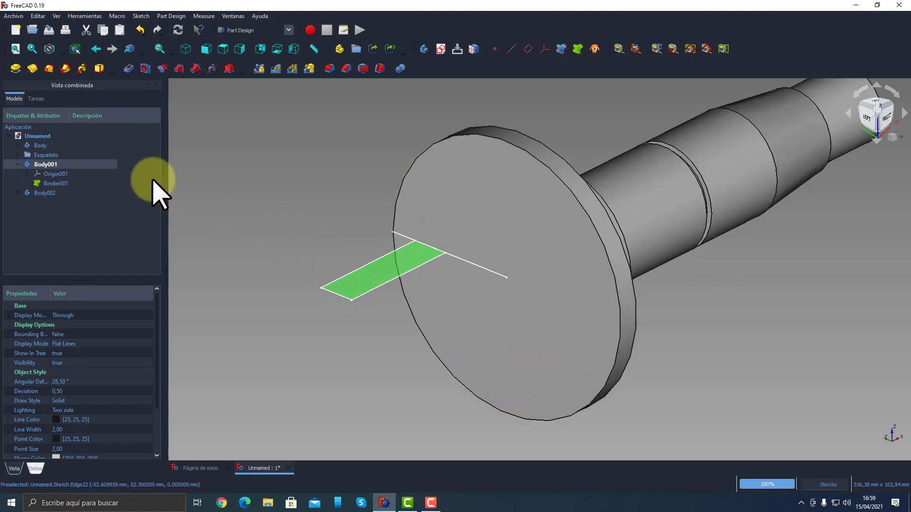
left_click(51, 166)
key("space")
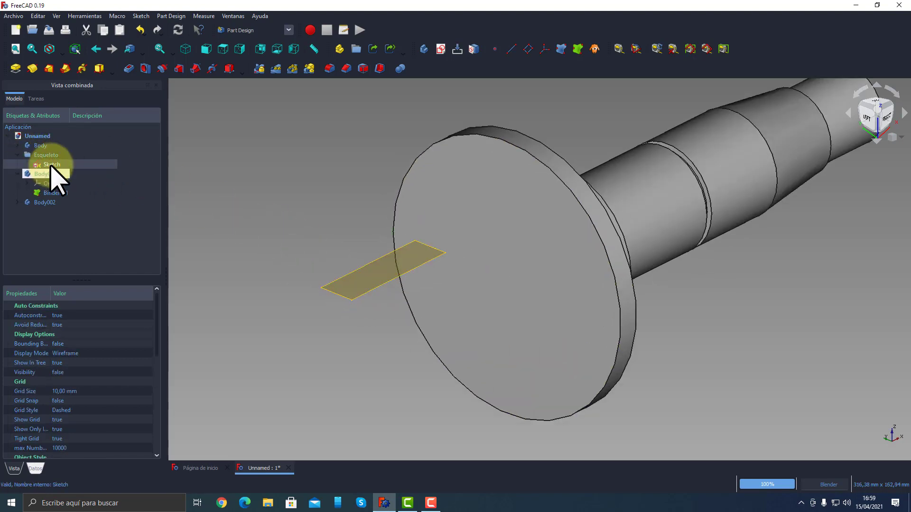
left_click(253, 217)
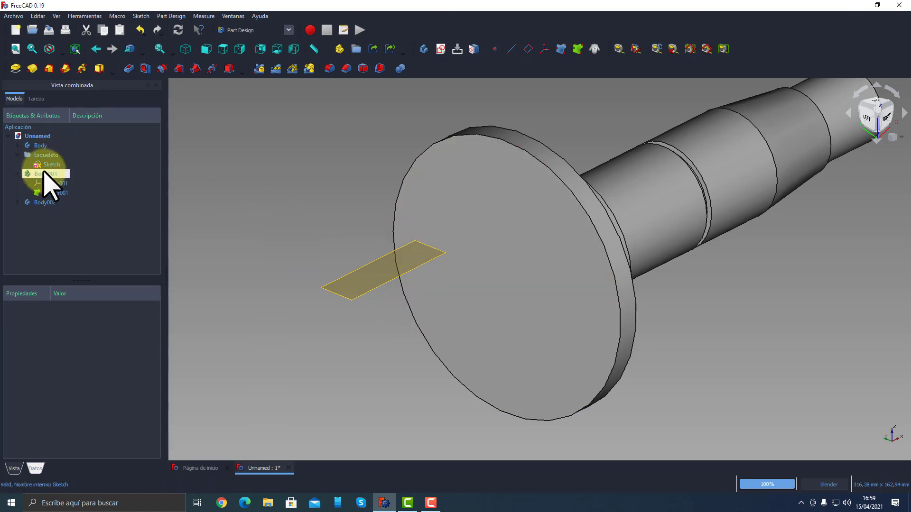
Step: Show the second body's origin temporarily to compare its axes with the binder rectangle, and hide it again
left_click(51, 184)
key("space")
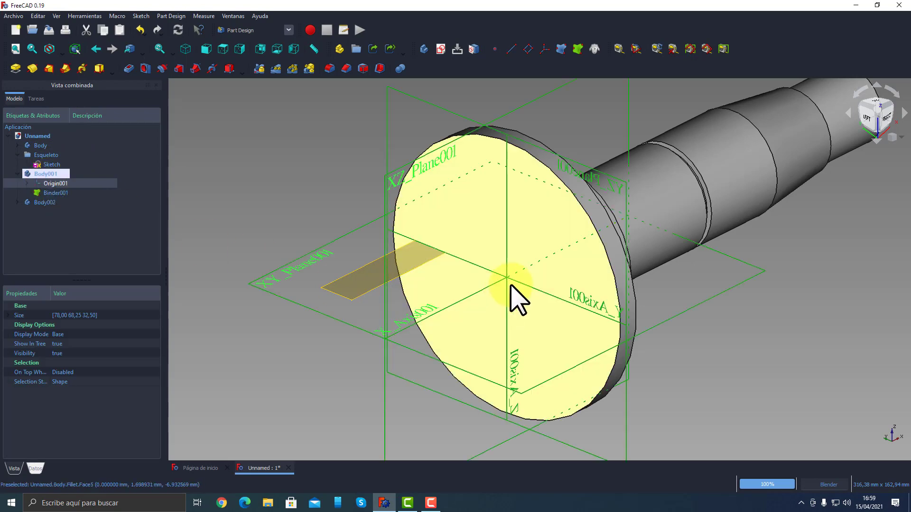
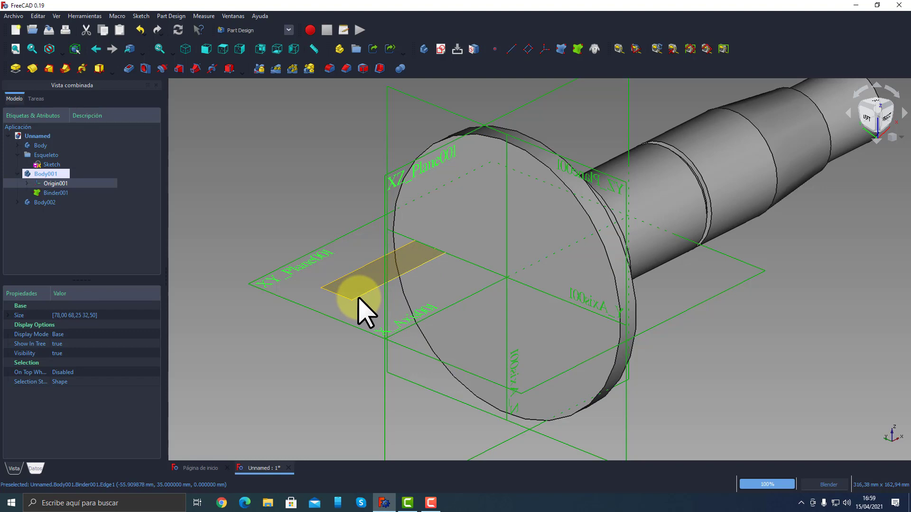
key("space")
left_click(346, 171)
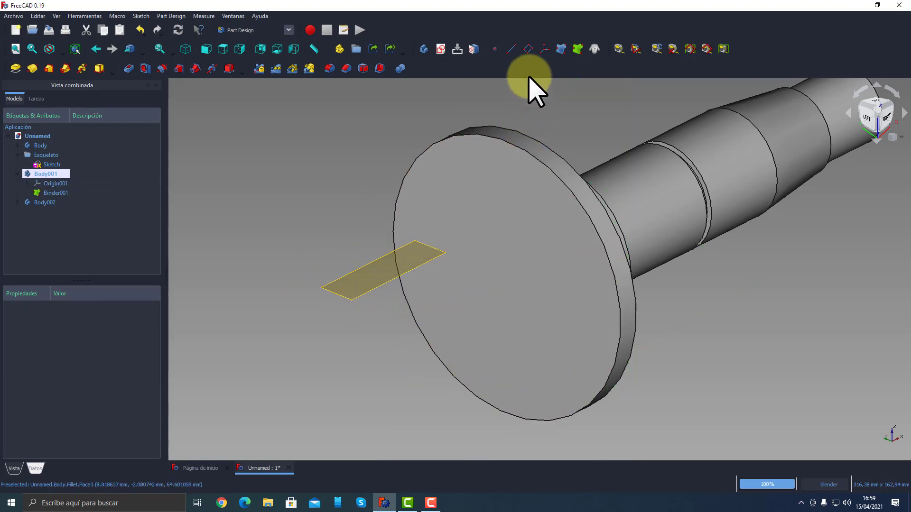
Step: Create a datum line in the second body, attached through two points along the binder rectangle's long edge nearest the shaft axis
left_click(511, 49)
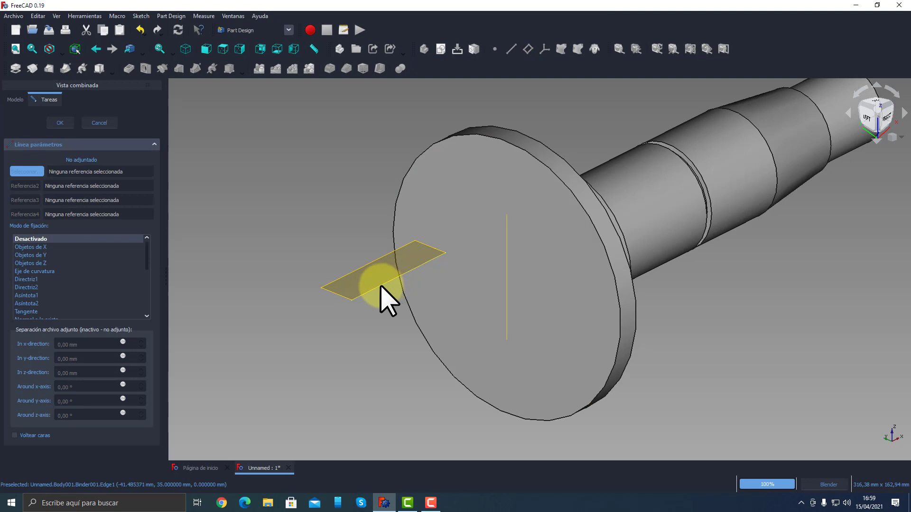
left_click(378, 286)
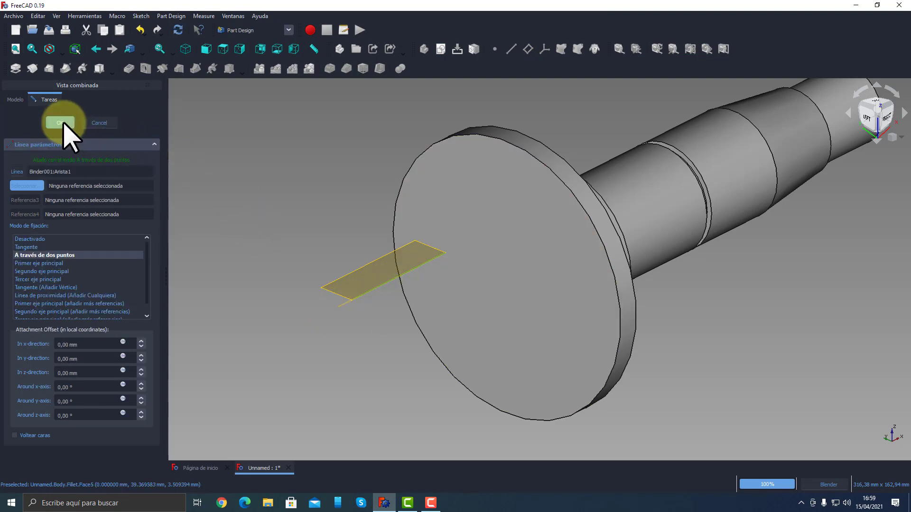
left_click(60, 123)
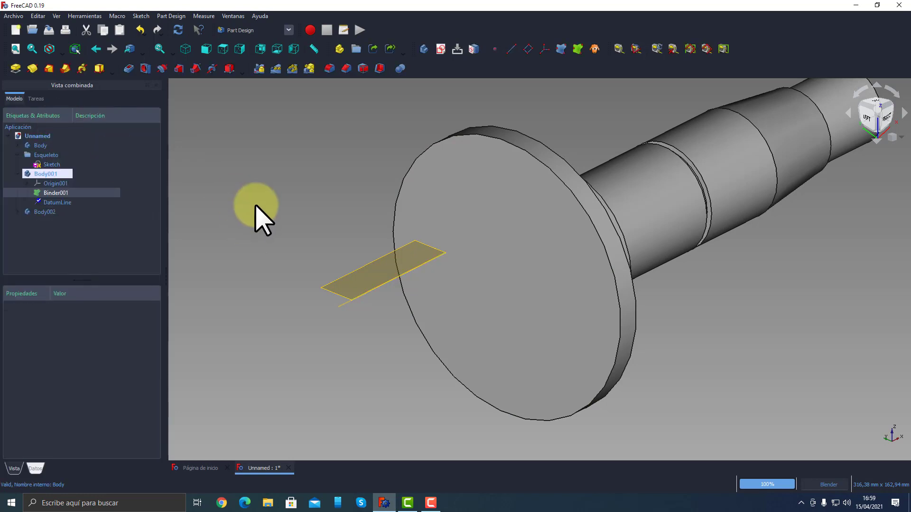
Step: Revolve the second body's binder rectangle 360° around the datum line to form the eccentric pin
left_click(41, 192)
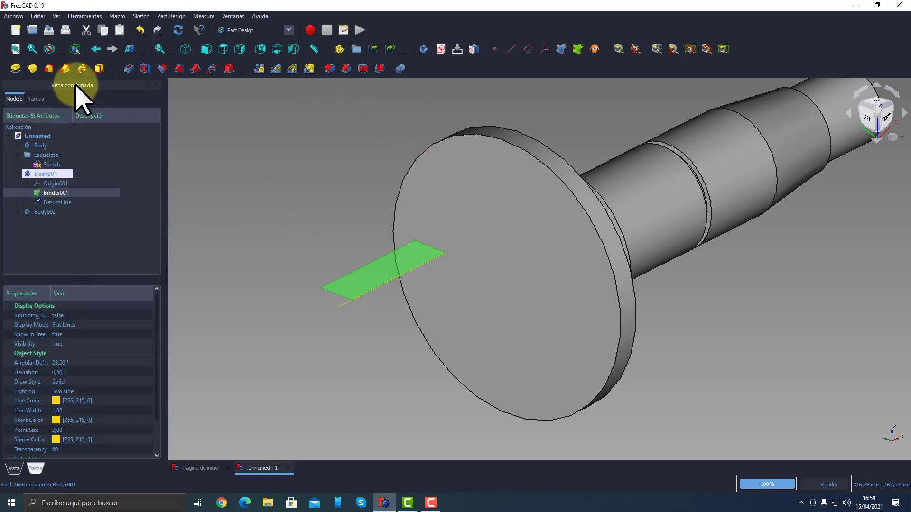
left_click(32, 68)
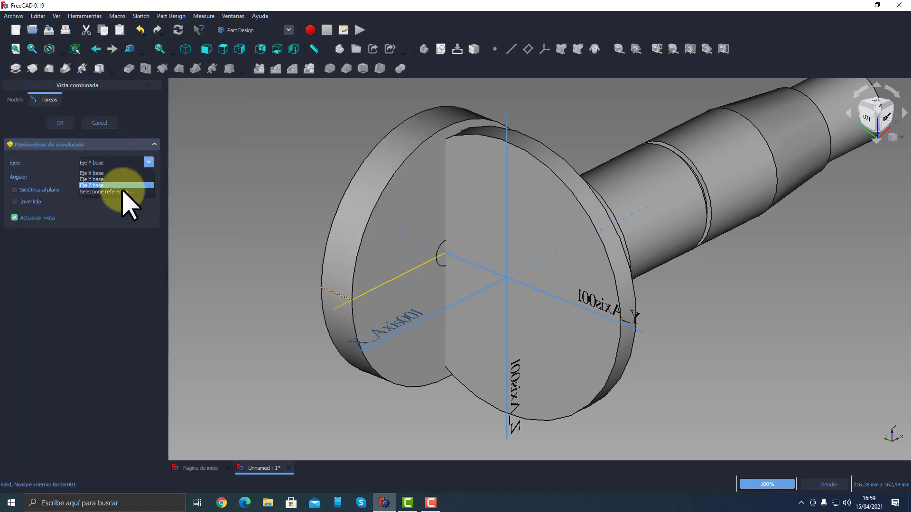
left_click(109, 192)
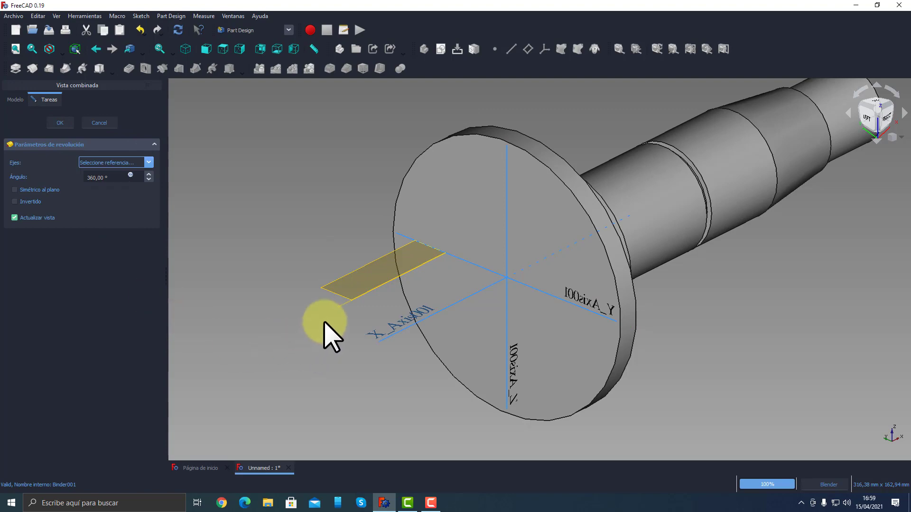
left_click(343, 306)
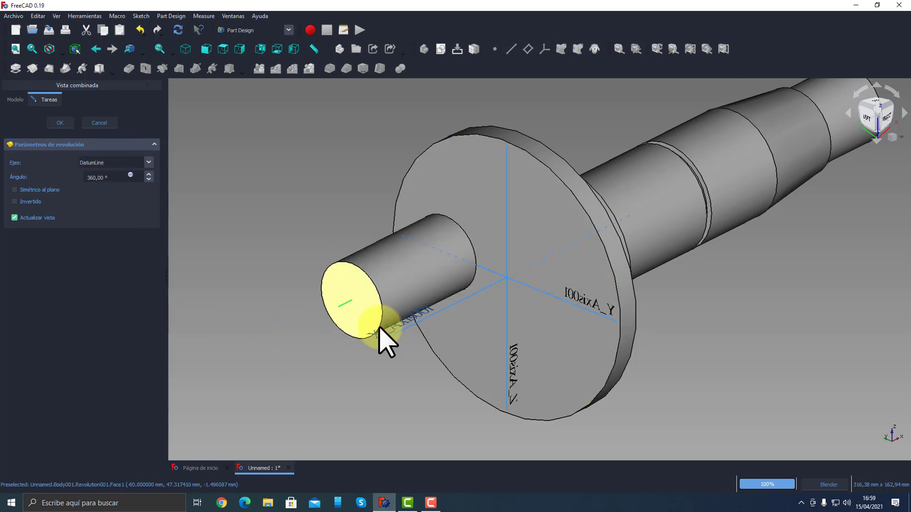
left_click(61, 123)
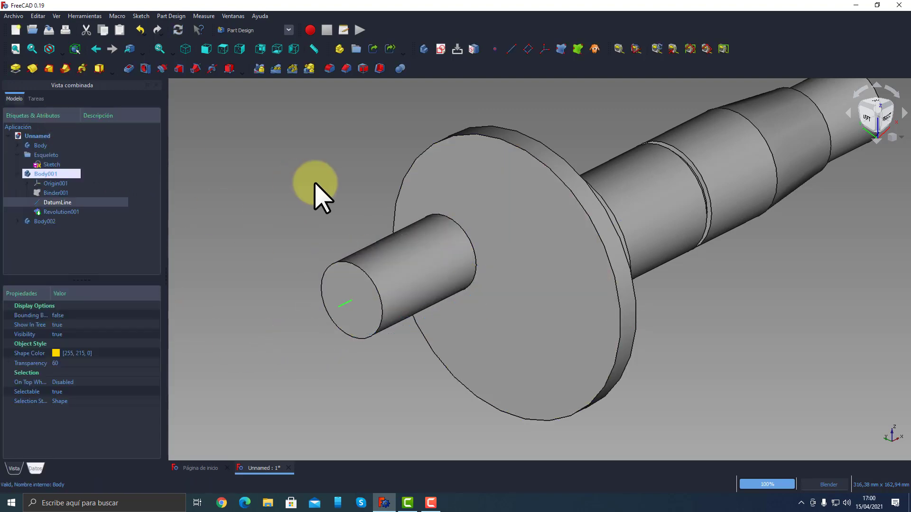
Step: Hide the main flanged shaft body temporarily to inspect the eccentric pin alone, and show it again
middle_click_drag(712, 265, 616, 271)
left_click(616, 270)
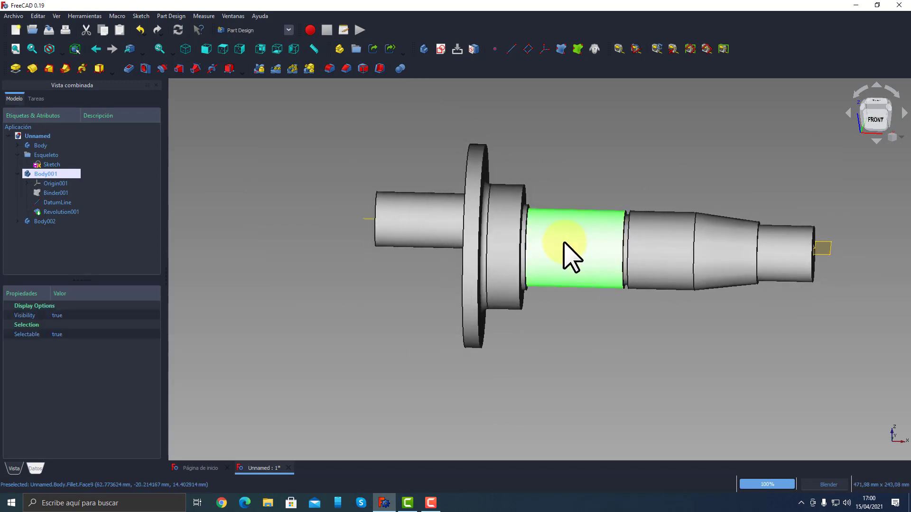
key("space")
middle_click_drag(594, 330, 496, 209)
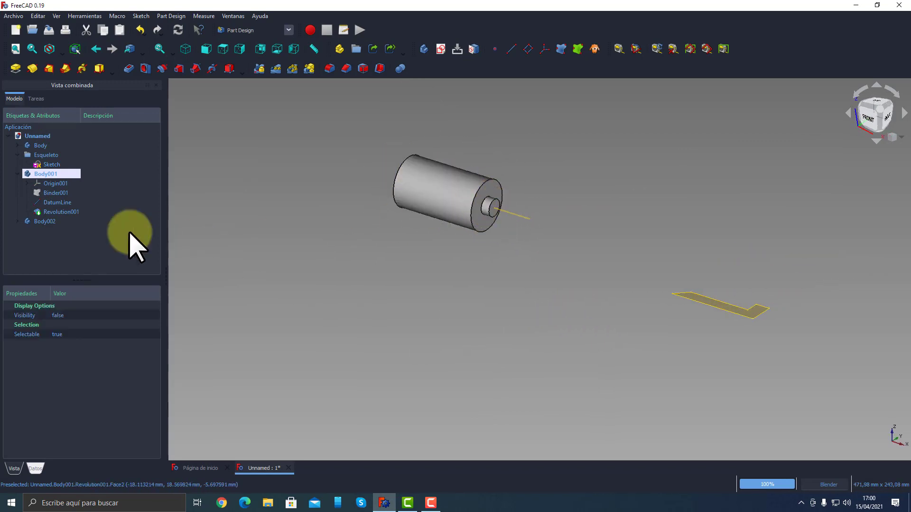
key("space")
left_click(315, 407)
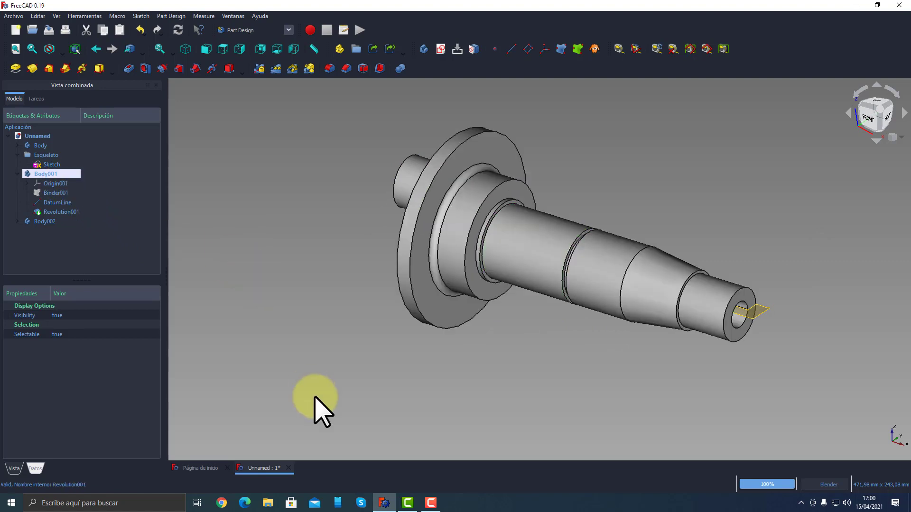
middle_click_drag(315, 407, 531, 412)
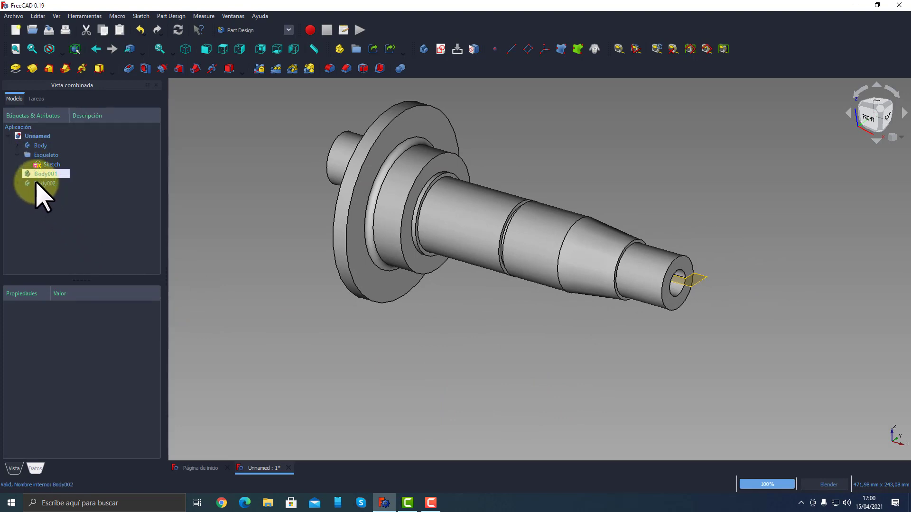
Step: Make the third body active and revolve its binder profile 360° around the base X axis to form the plug at the shaft's end
double_click(37, 184)
left_click(45, 202)
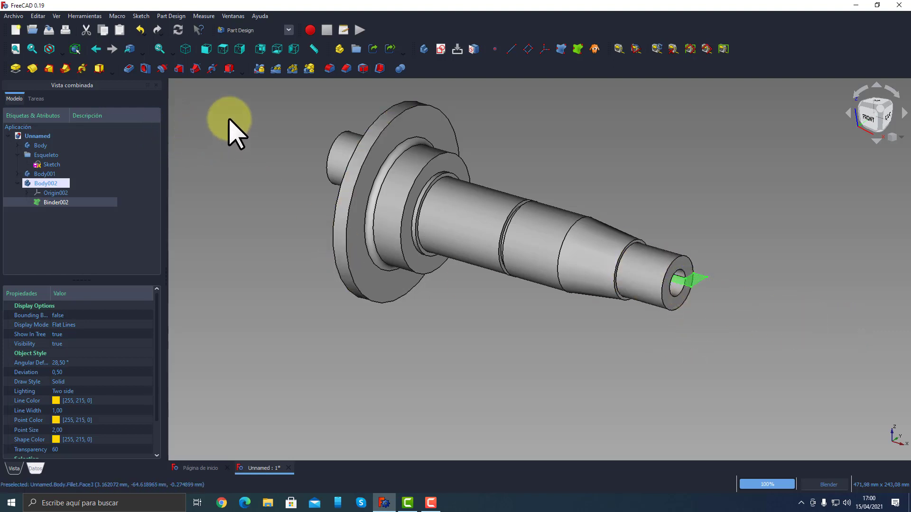
left_click(33, 69)
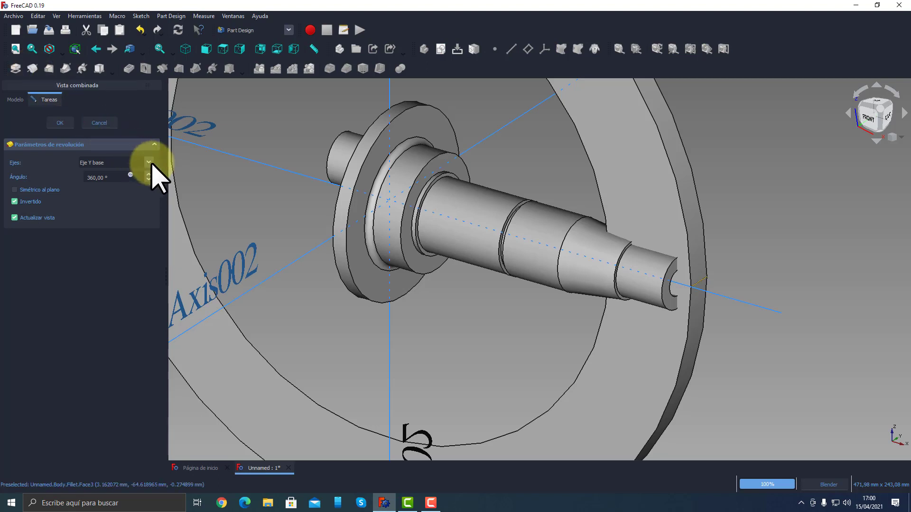
left_click(114, 192)
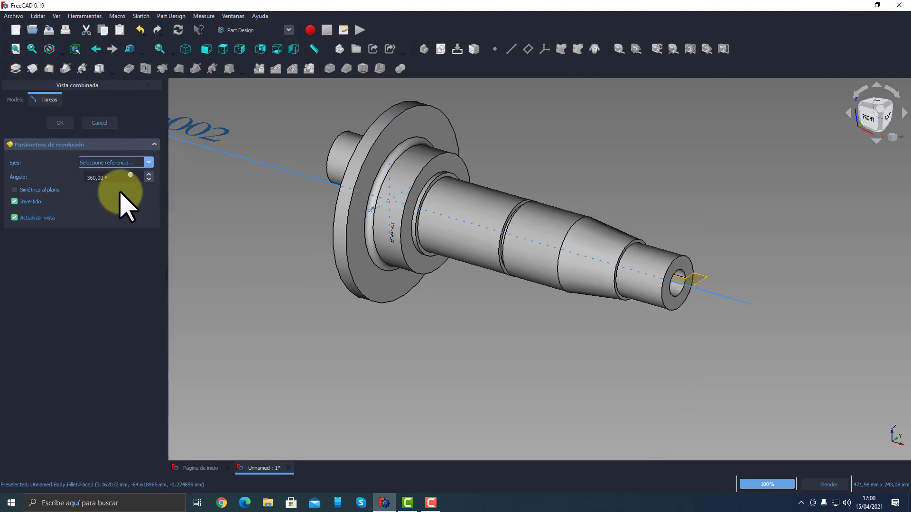
left_click(722, 297)
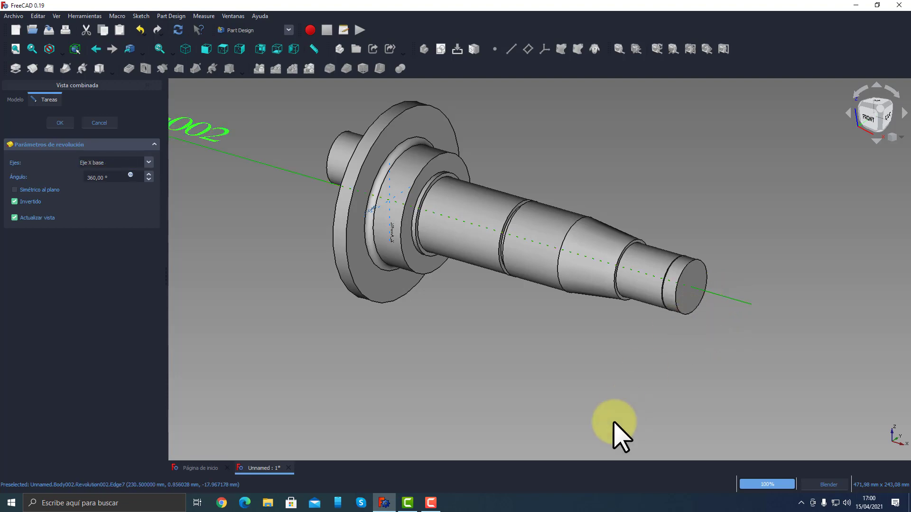
left_click(59, 122)
Step: Hide the eccentric pin body temporarily, show it again, and inspect the assembled bodies from both ends
middle_click_drag(525, 334, 546, 334)
left_click(397, 287)
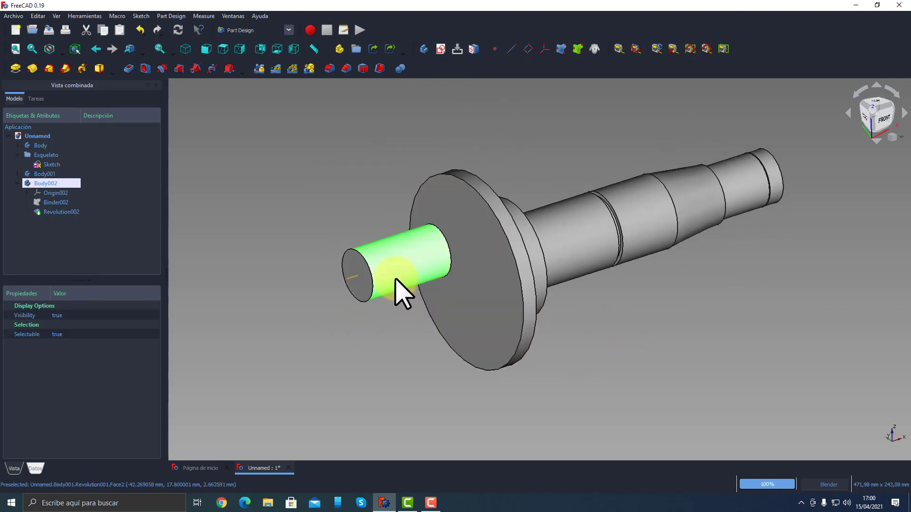
key("space")
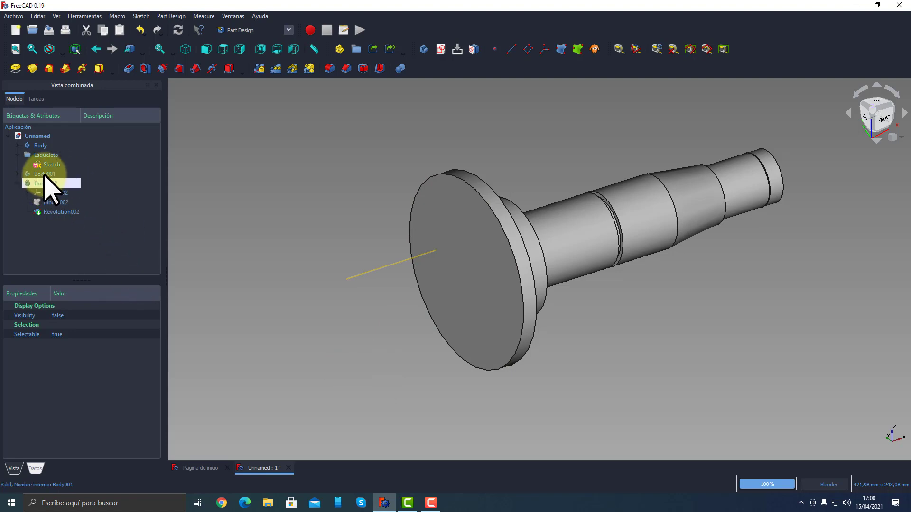
key("space")
left_click(810, 420)
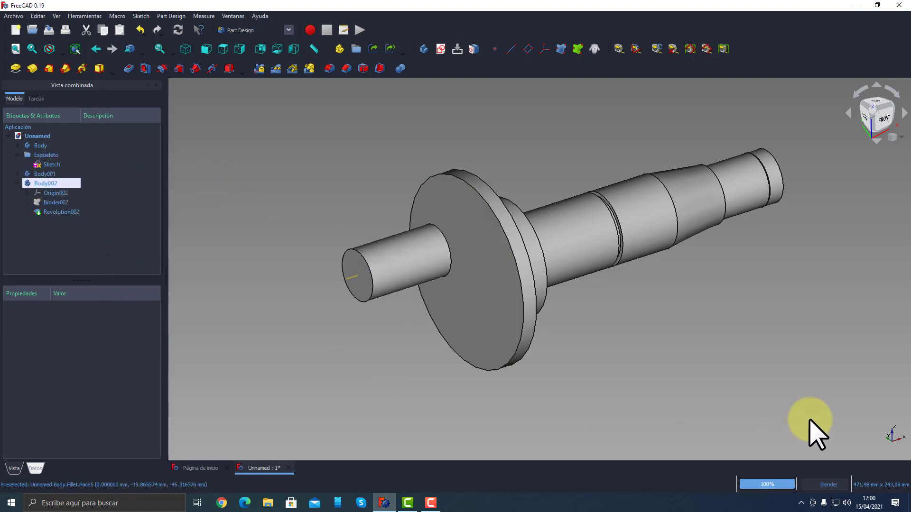
middle_click_drag(810, 420, 464, 397)
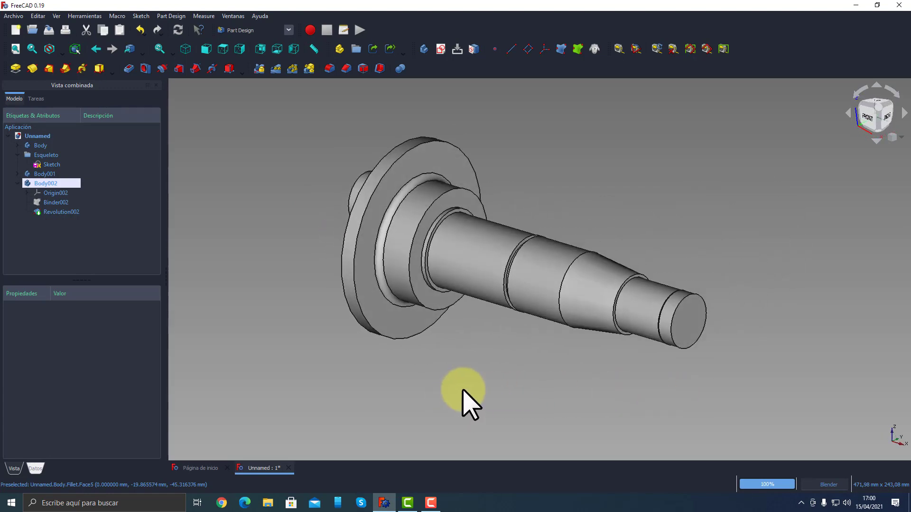
mouse_move(620, 397)
middle_mouse_down()
mouse_move(326, 376)
mouse_move(386, 365)
mouse_move(640, 389)
mouse_move(616, 391)
middle_mouse_up()
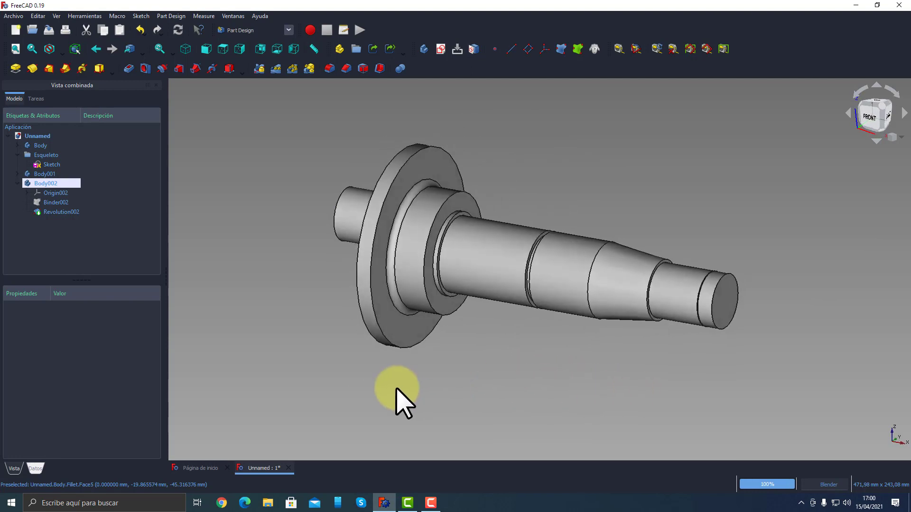
Step: Open the skeleton sketch and switch virtual spaces to display its dimensional constraints
left_click(52, 164)
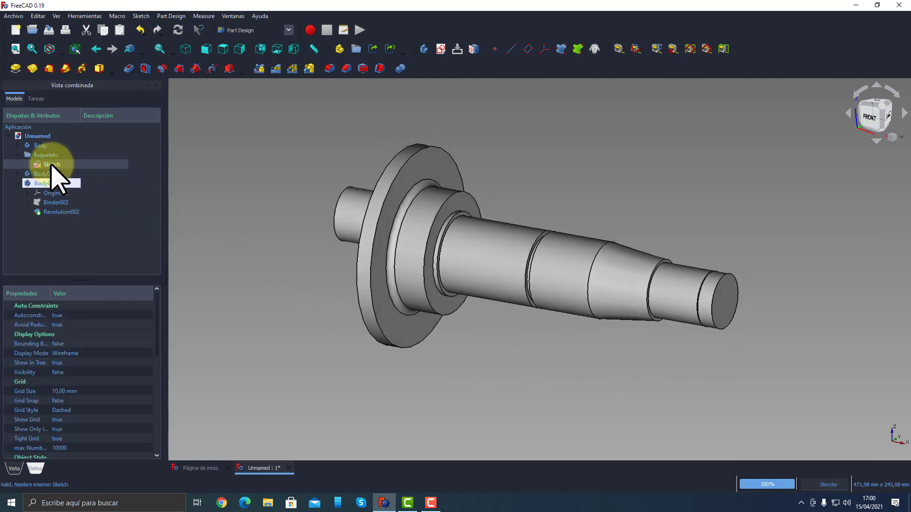
double_click(51, 164)
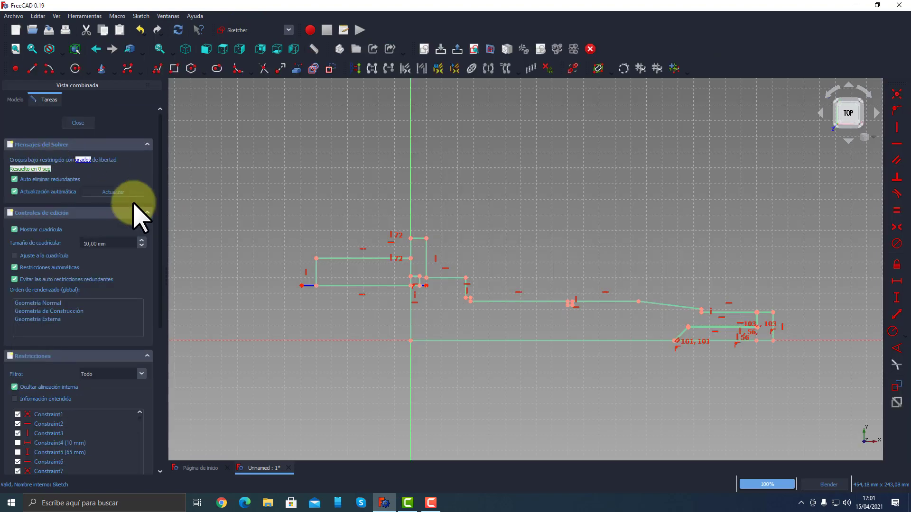
scroll(597, 321, "up", 2)
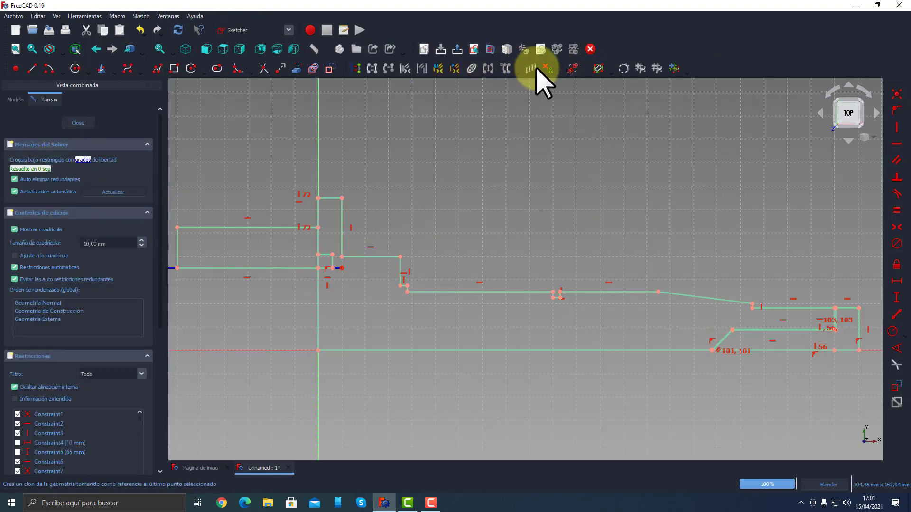
left_click(574, 69)
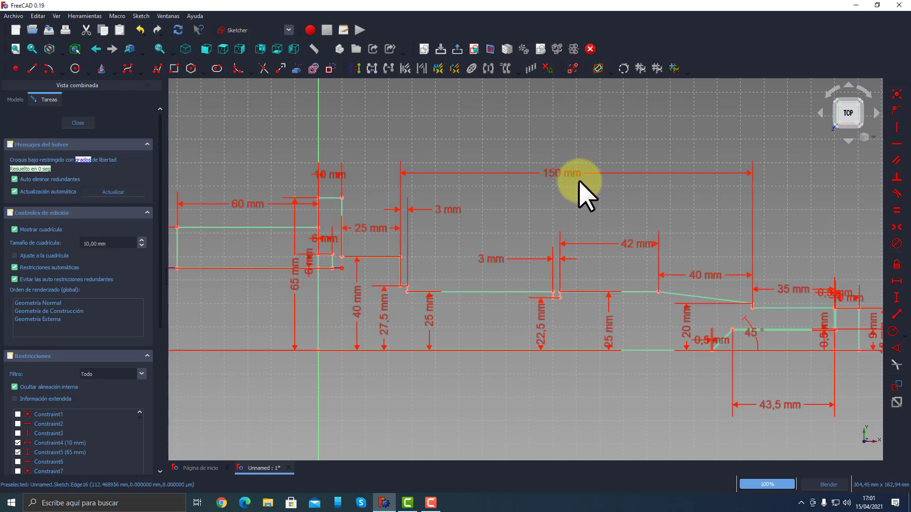
Step: Set the shaft's length from the collar to the end of the taper to 100 mm and close the skeleton sketch
double_click(555, 175)
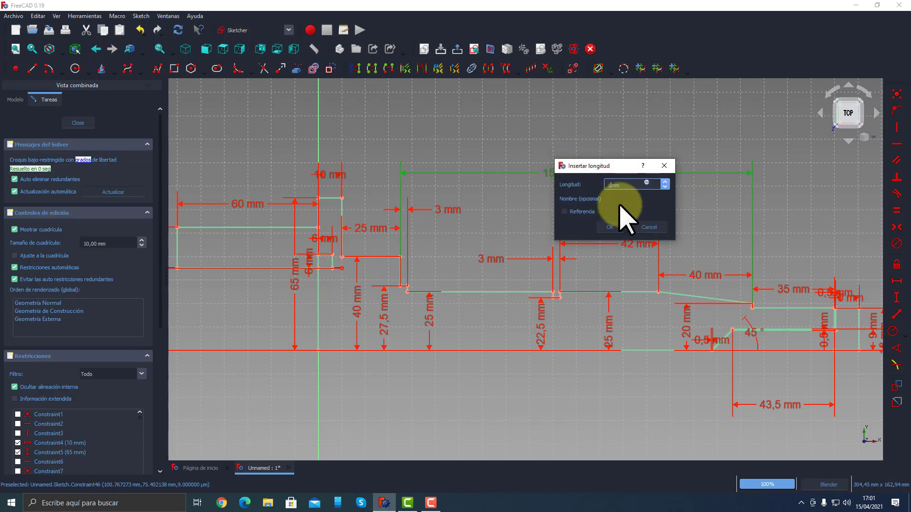
type("100")
key("Return")
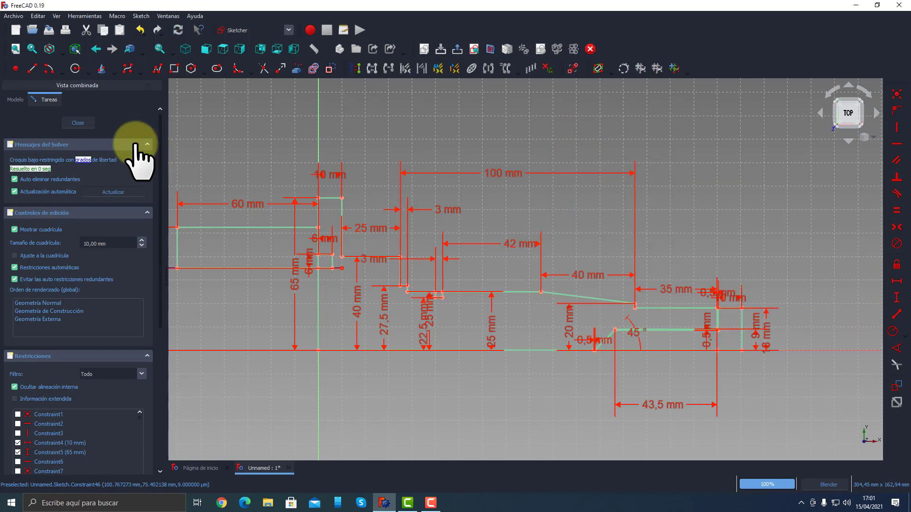
left_click(78, 123)
middle_click_drag(377, 211, 590, 234)
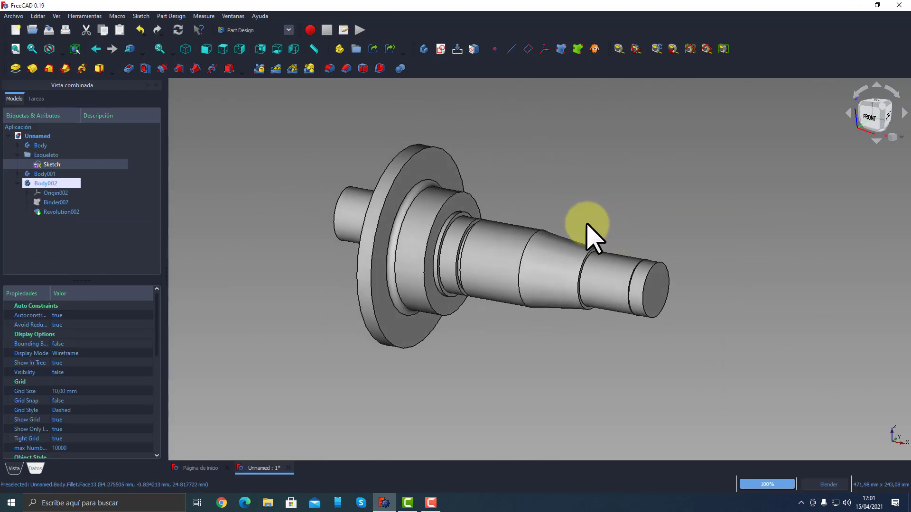
Step: Reopen the skeleton sketch, set the eccentric pin's length to 30 mm, and close the sketch
left_click(56, 177)
double_click(44, 164)
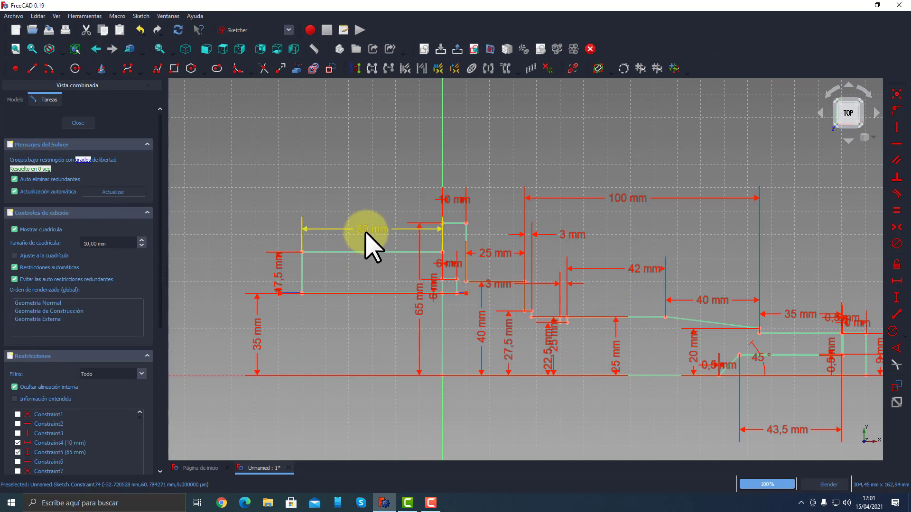
double_click(364, 213)
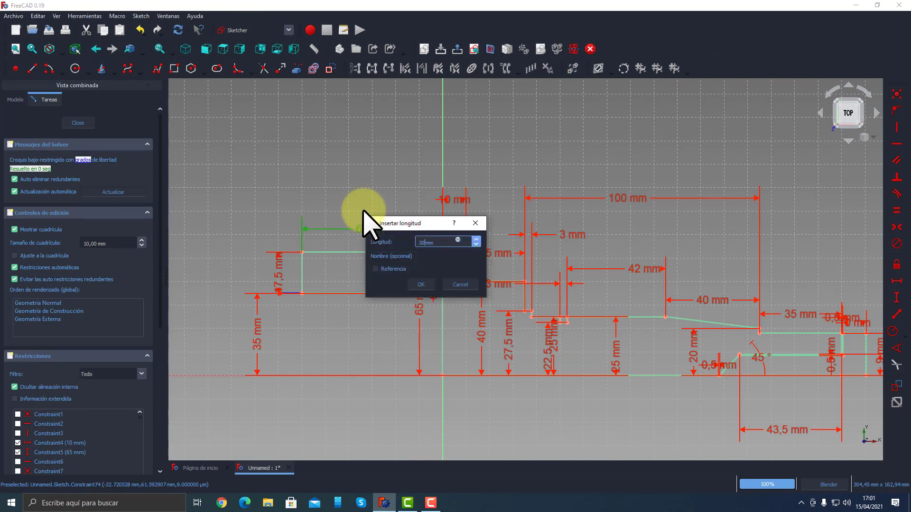
type("30")
key("Return")
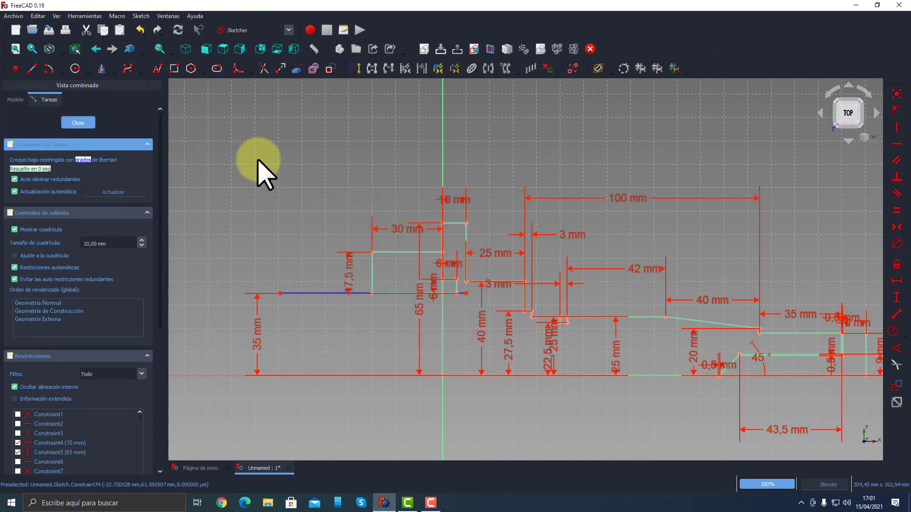
left_click(78, 123)
mouse_move(418, 239)
middle_mouse_down()
mouse_move(667, 236)
mouse_move(301, 252)
middle_mouse_up()
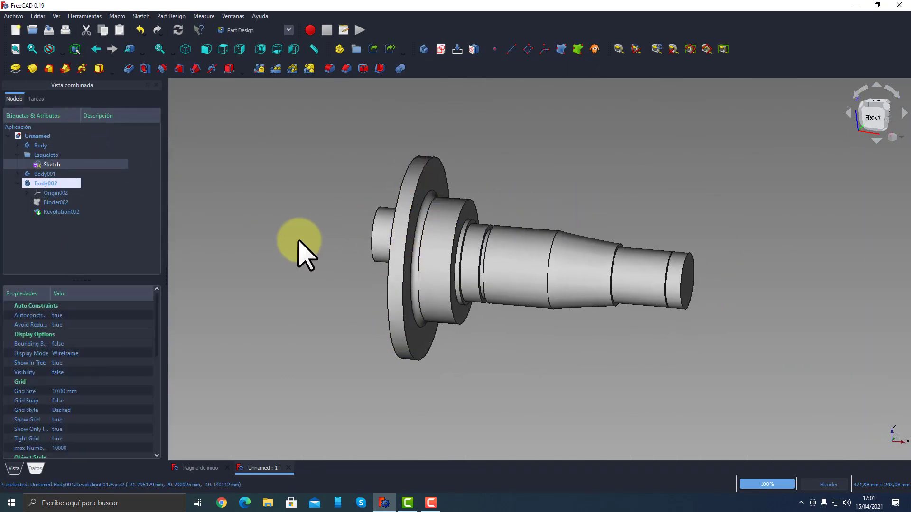
Step: Restore the collar-to-taper shaft length to 150 mm and the pin length to 60 mm in the skeleton sketch, and close it
double_click(45, 164)
double_click(528, 224)
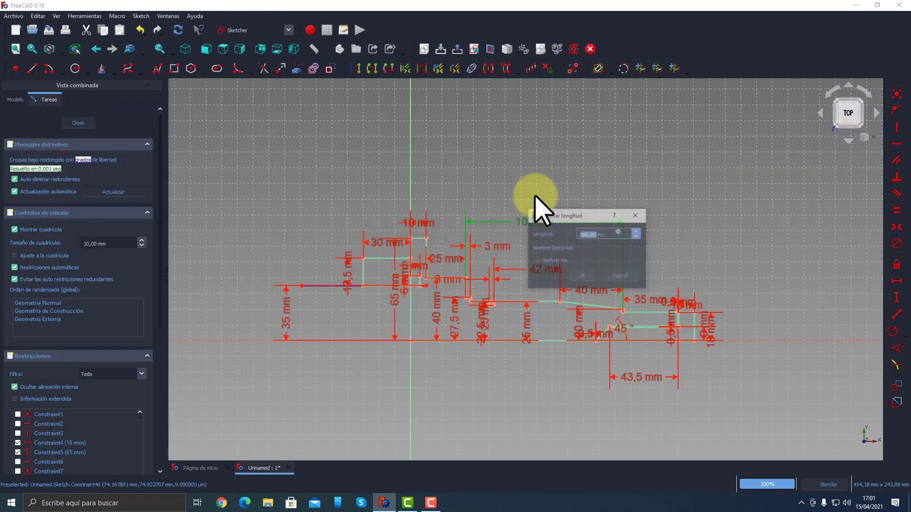
type("150")
key("Return")
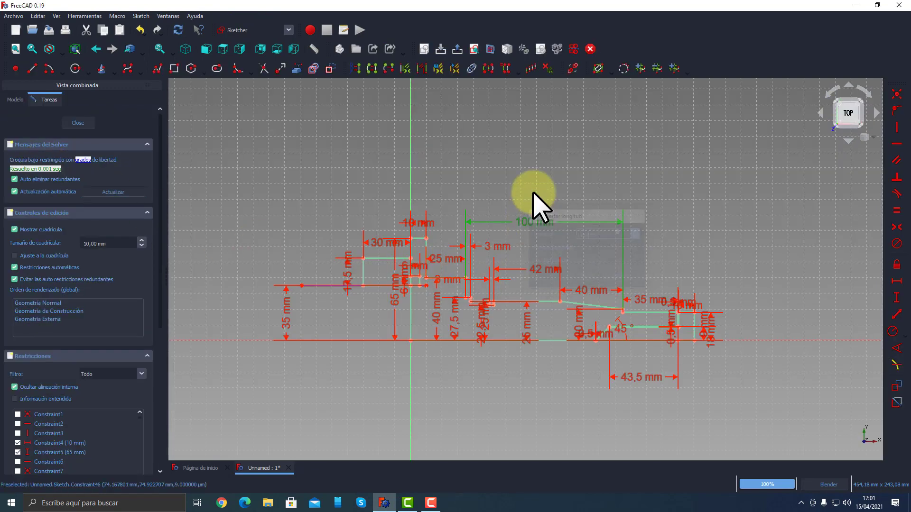
double_click(385, 247)
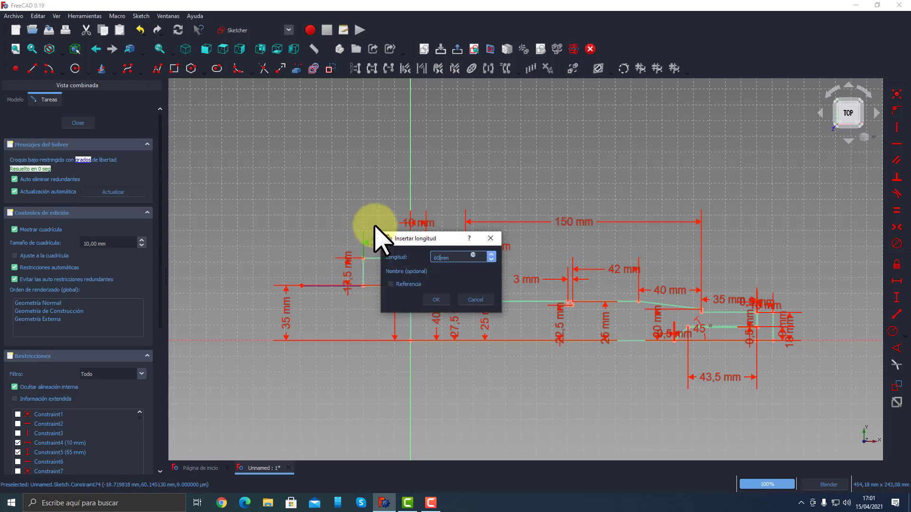
key("Return")
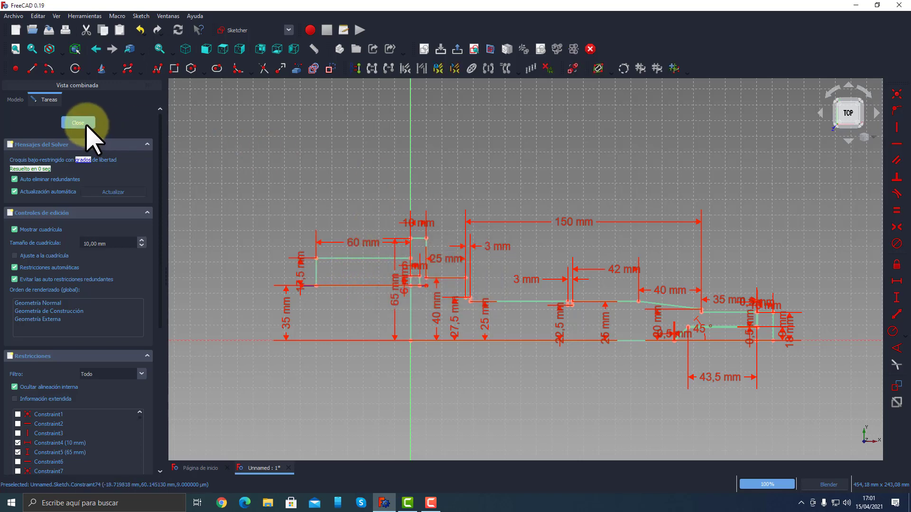
left_click(79, 123)
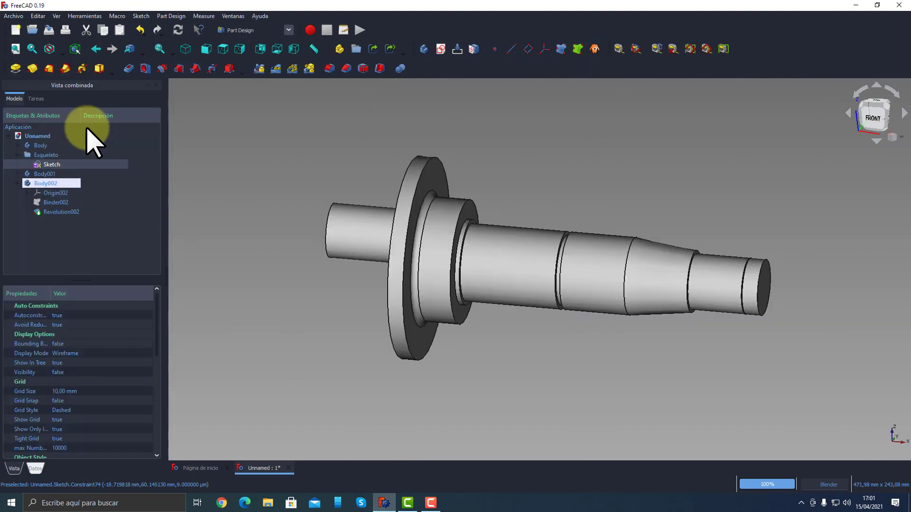
mouse_move(759, 250)
middle_mouse_down()
mouse_move(637, 228)
mouse_move(423, 230)
mouse_move(625, 234)
mouse_move(503, 291)
mouse_move(745, 278)
mouse_move(455, 299)
mouse_move(447, 309)
middle_mouse_up()
middle_click_drag(493, 290, 468, 352)
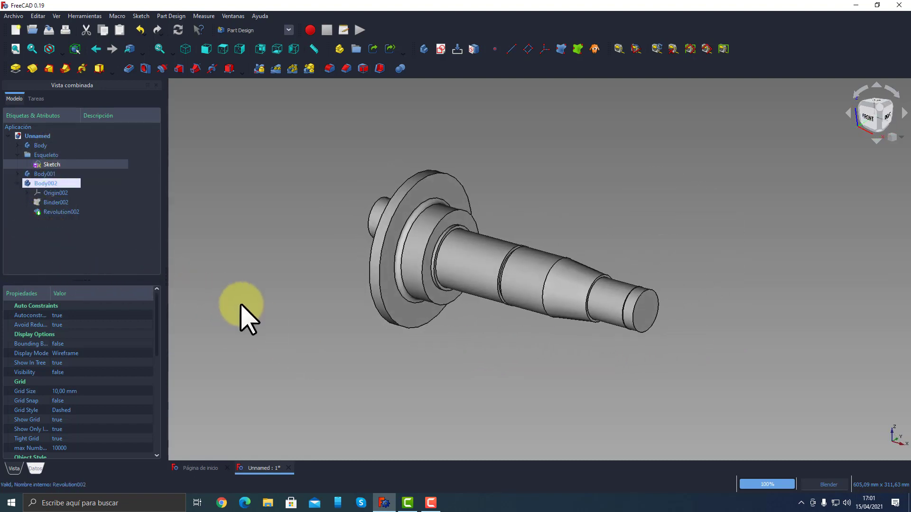
middle_click_drag(323, 380, 533, 354)
middle_click_drag(477, 358, 572, 397)
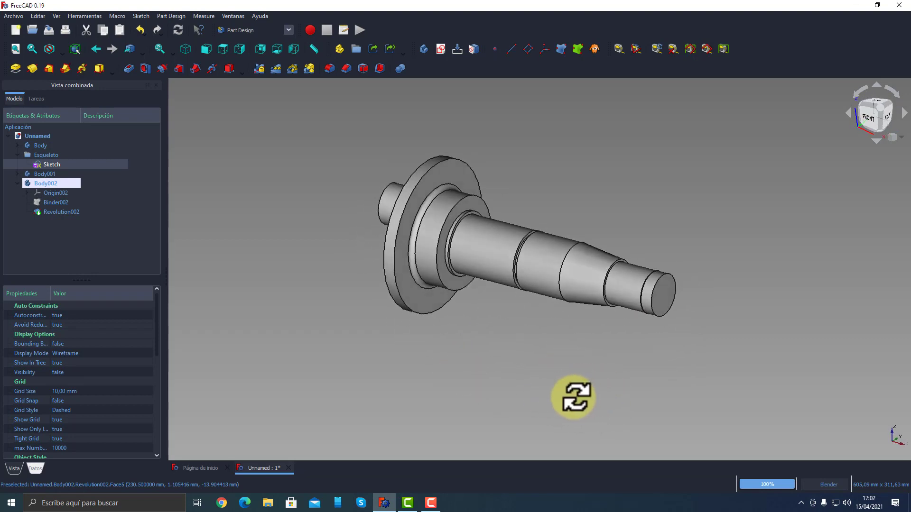
left_click(288, 29)
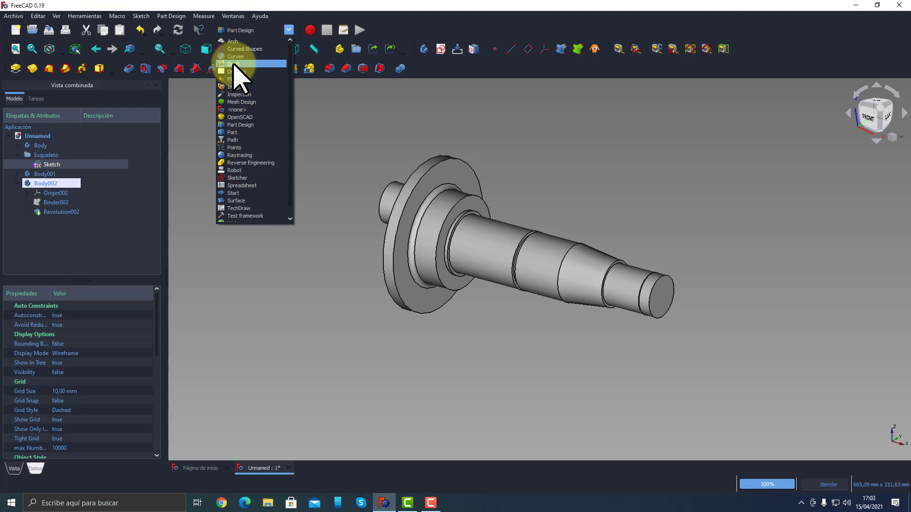
left_click(335, 194)
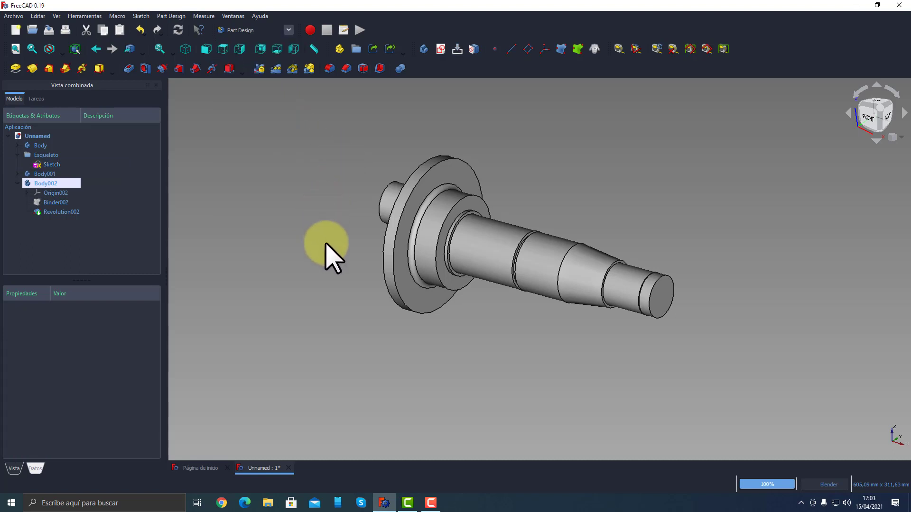
middle_click_drag(326, 244, 309, 273)
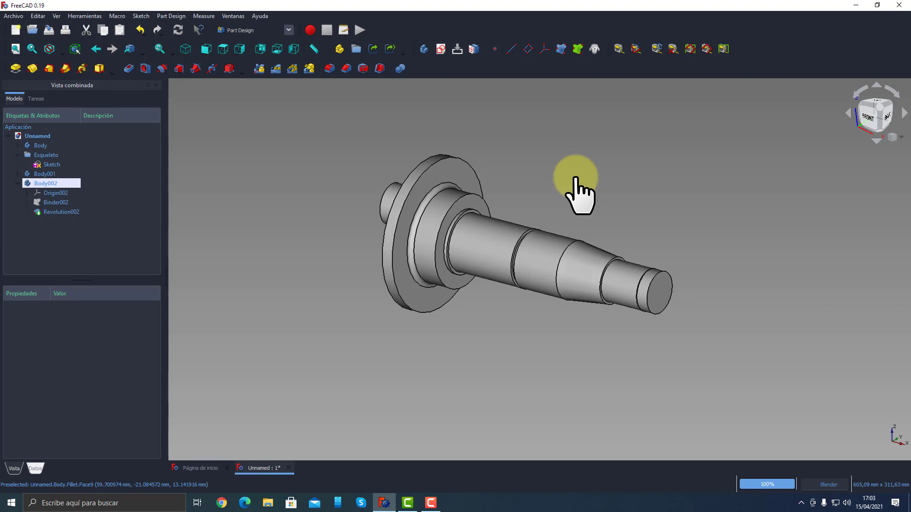
left_click(288, 30)
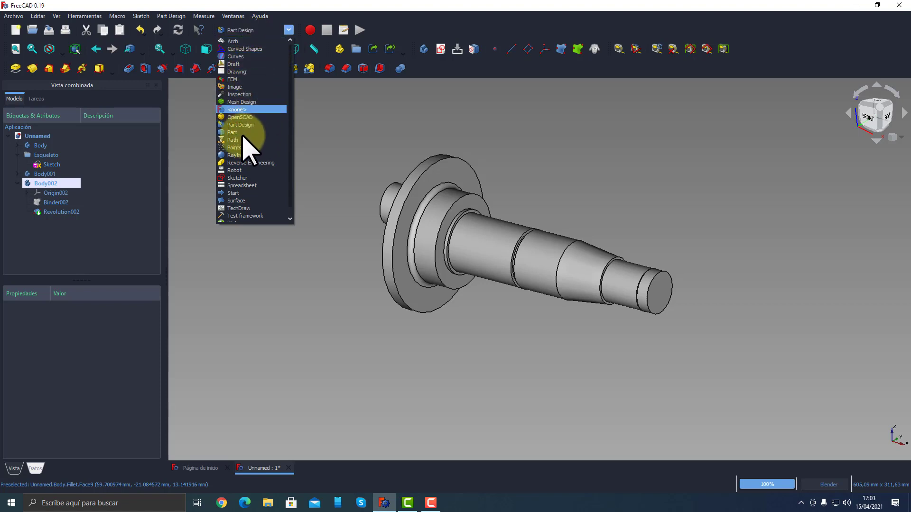
left_click(364, 164)
middle_click_drag(309, 301, 606, 214)
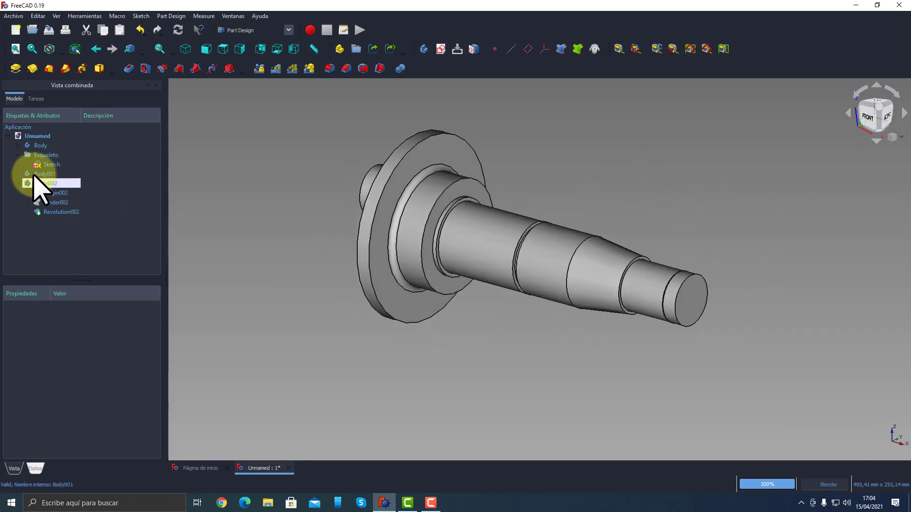
Step: Collapse Body002 and the Esqueleto group in the model tree
left_click(18, 183)
left_click(18, 155)
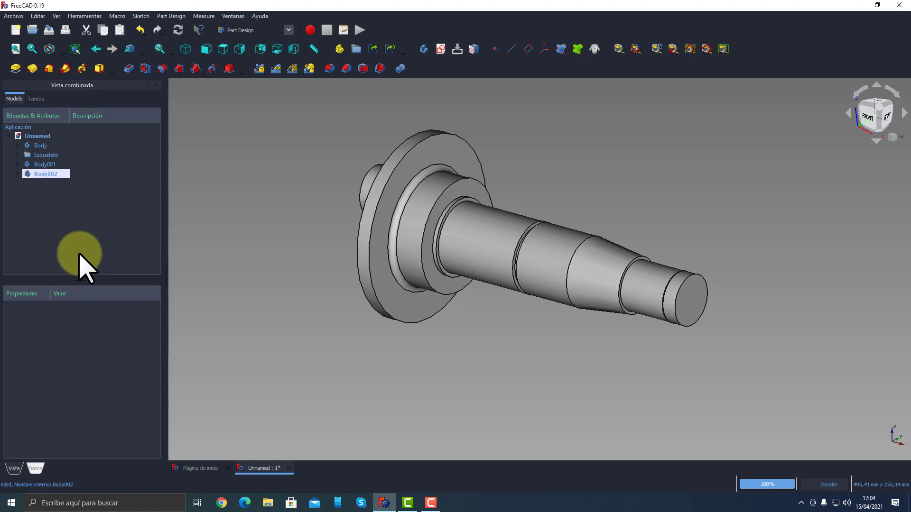
middle_click_drag(313, 273, 319, 251)
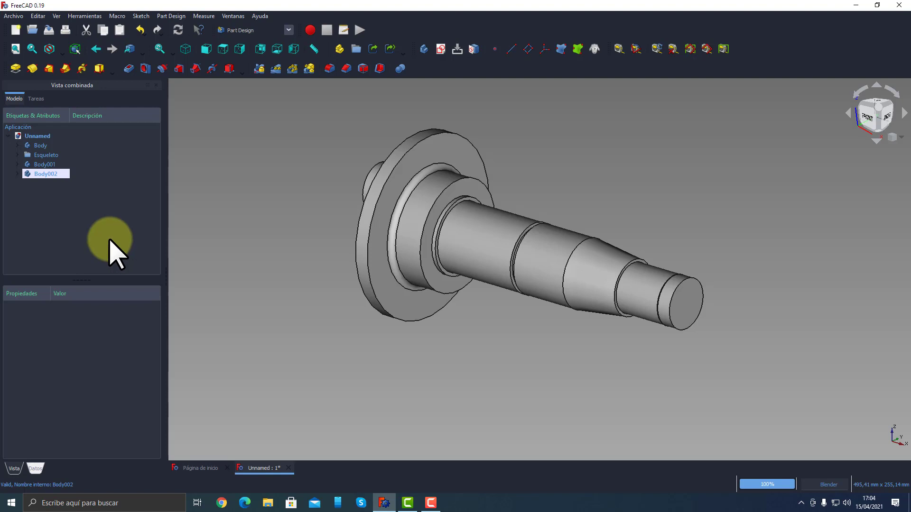
Step: Examine the first body's view and data properties, including its label, and its extent in the model, and clear the selection
left_click(41, 146)
scroll(90, 418, "down", 2)
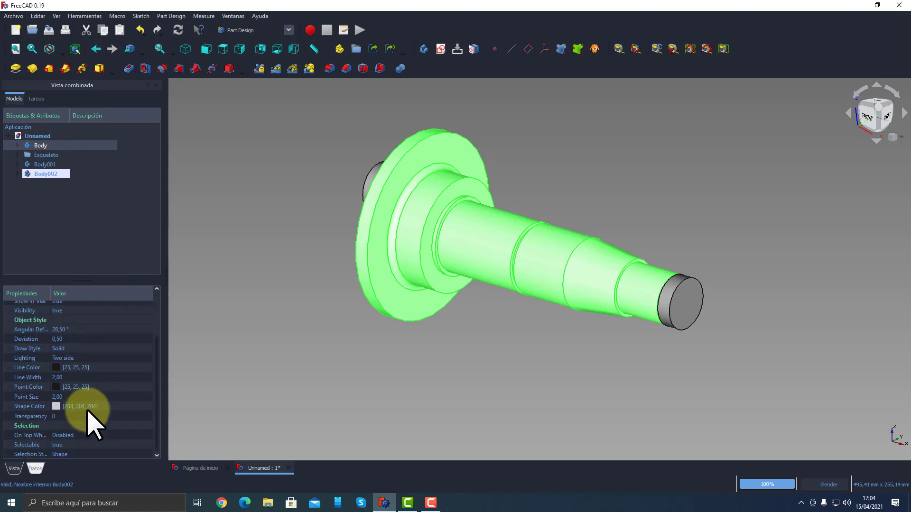
left_click(36, 469)
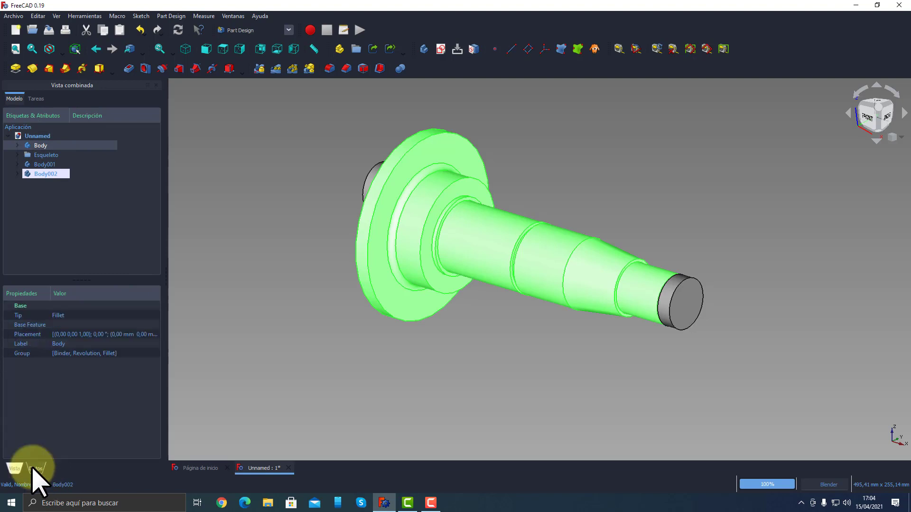
left_click(70, 343)
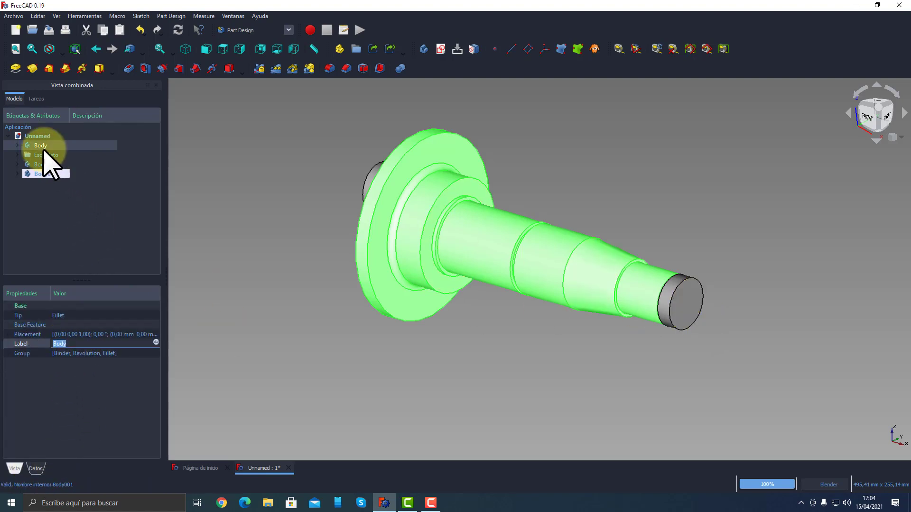
middle_click_drag(374, 279, 417, 252)
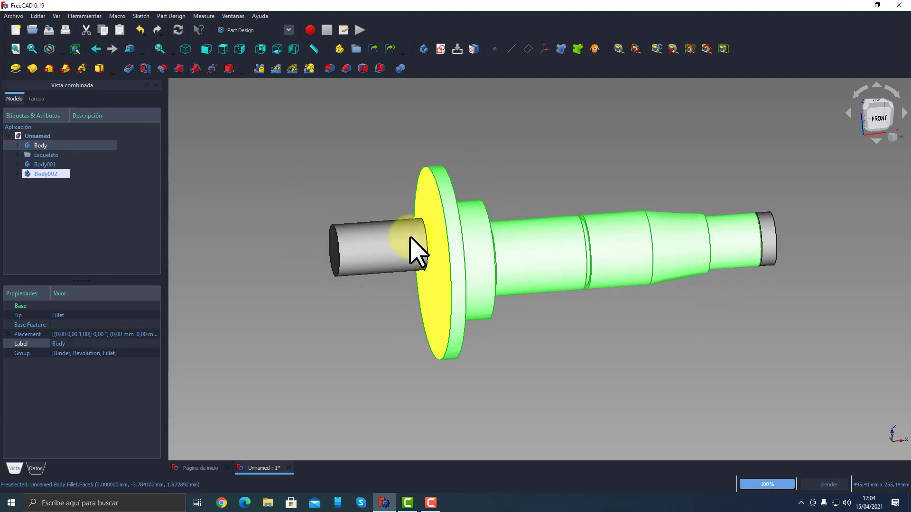
middle_click_drag(512, 244, 469, 315)
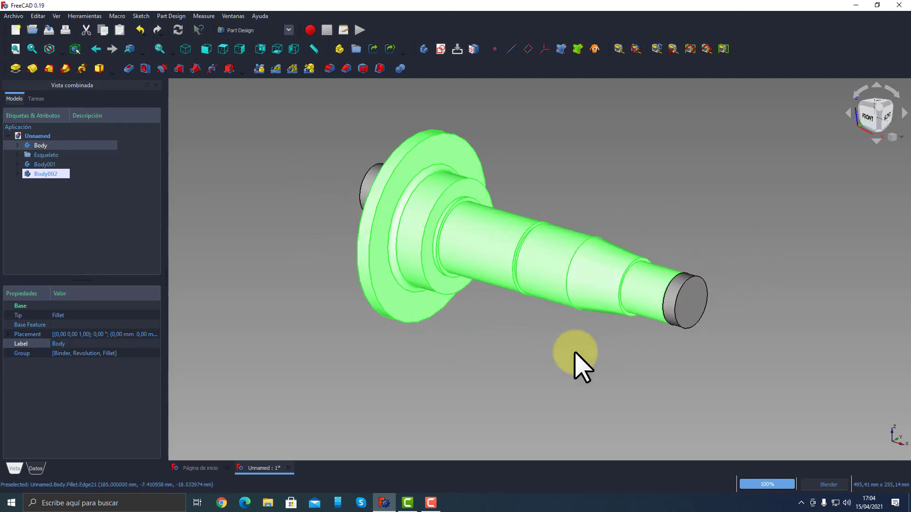
left_click(564, 368)
middle_click_drag(545, 372, 526, 328)
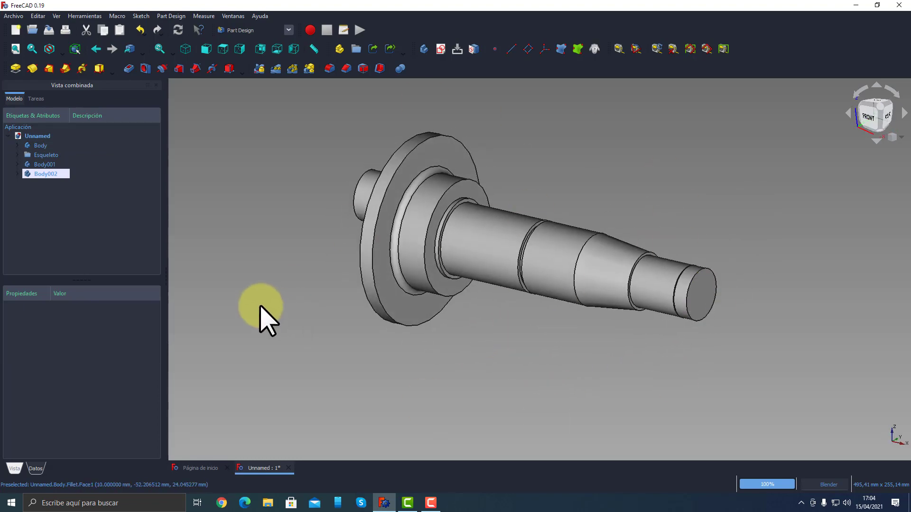
mouse_move(261, 315)
middle_mouse_down()
mouse_move(468, 275)
mouse_move(279, 303)
mouse_move(491, 271)
mouse_move(218, 298)
mouse_move(399, 255)
mouse_move(252, 285)
middle_mouse_up()
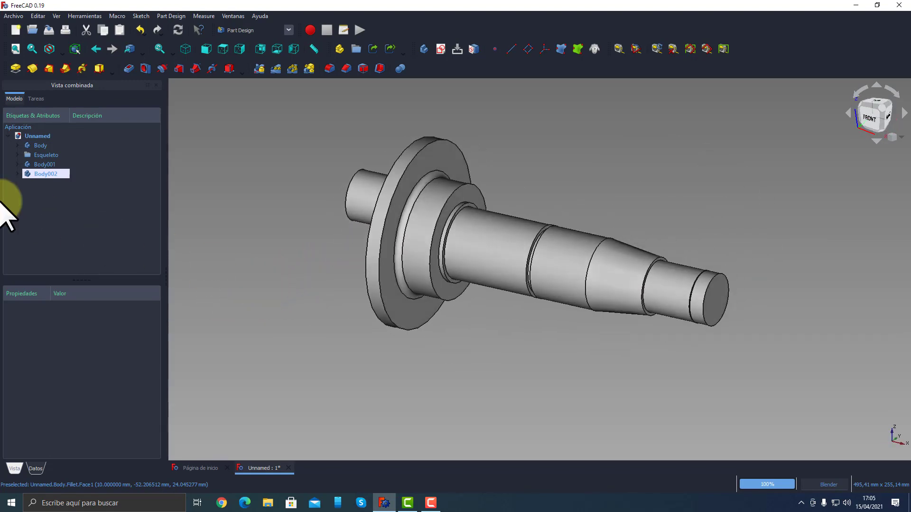
left_click(18, 155)
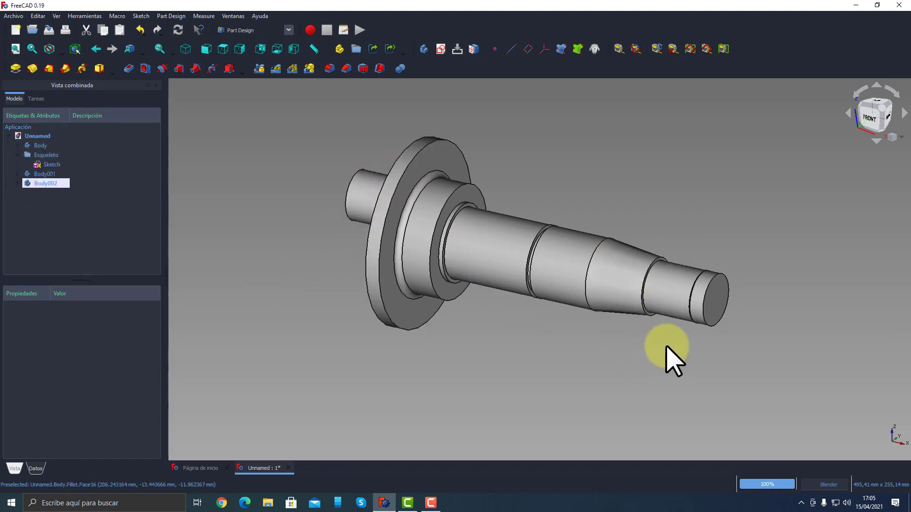
mouse_move(667, 345)
middle_mouse_down()
mouse_move(651, 331)
mouse_move(590, 332)
mouse_move(606, 326)
mouse_move(596, 318)
middle_mouse_up()
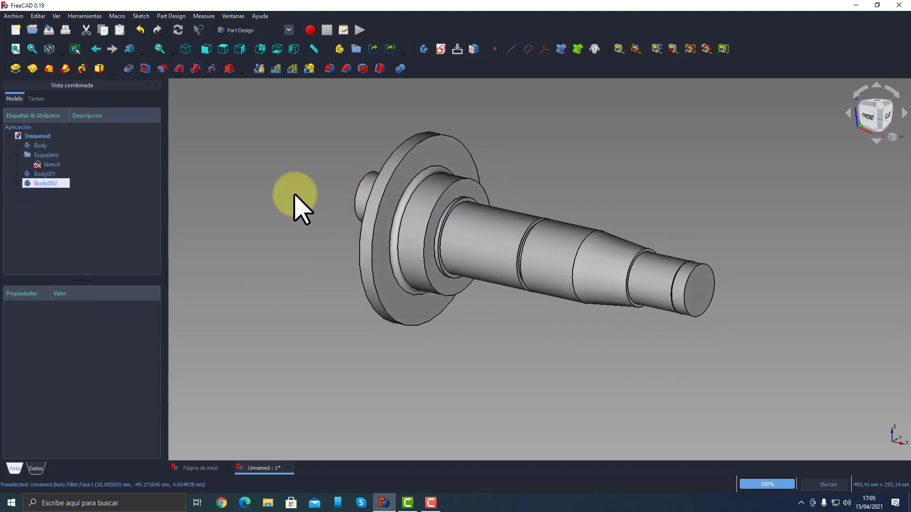
left_click(18, 156)
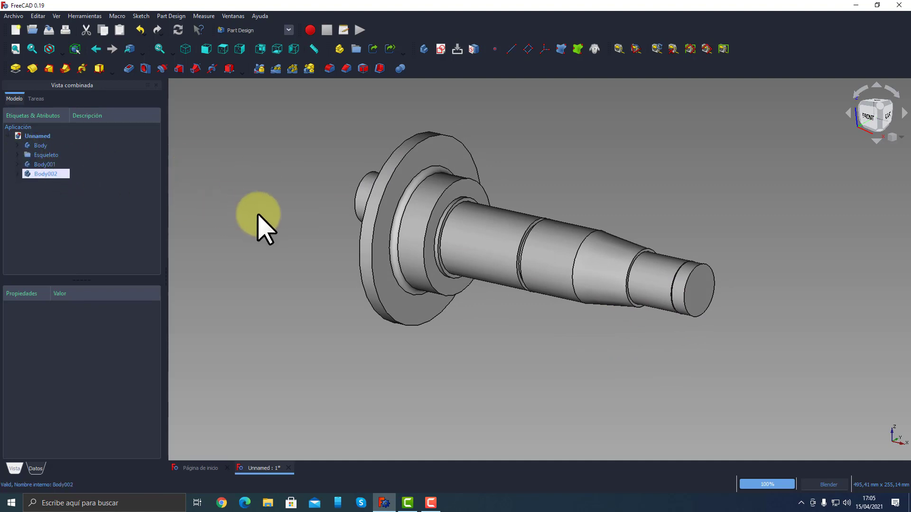
middle_click_drag(386, 264, 309, 280)
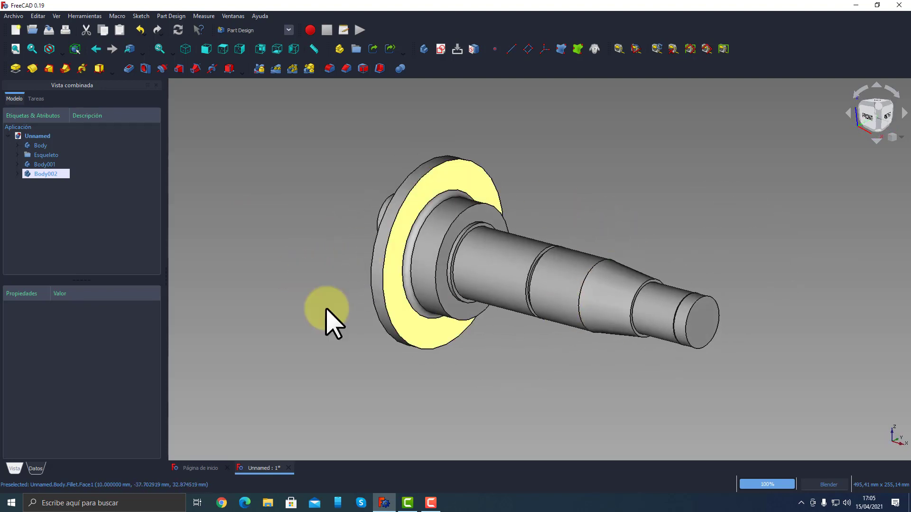